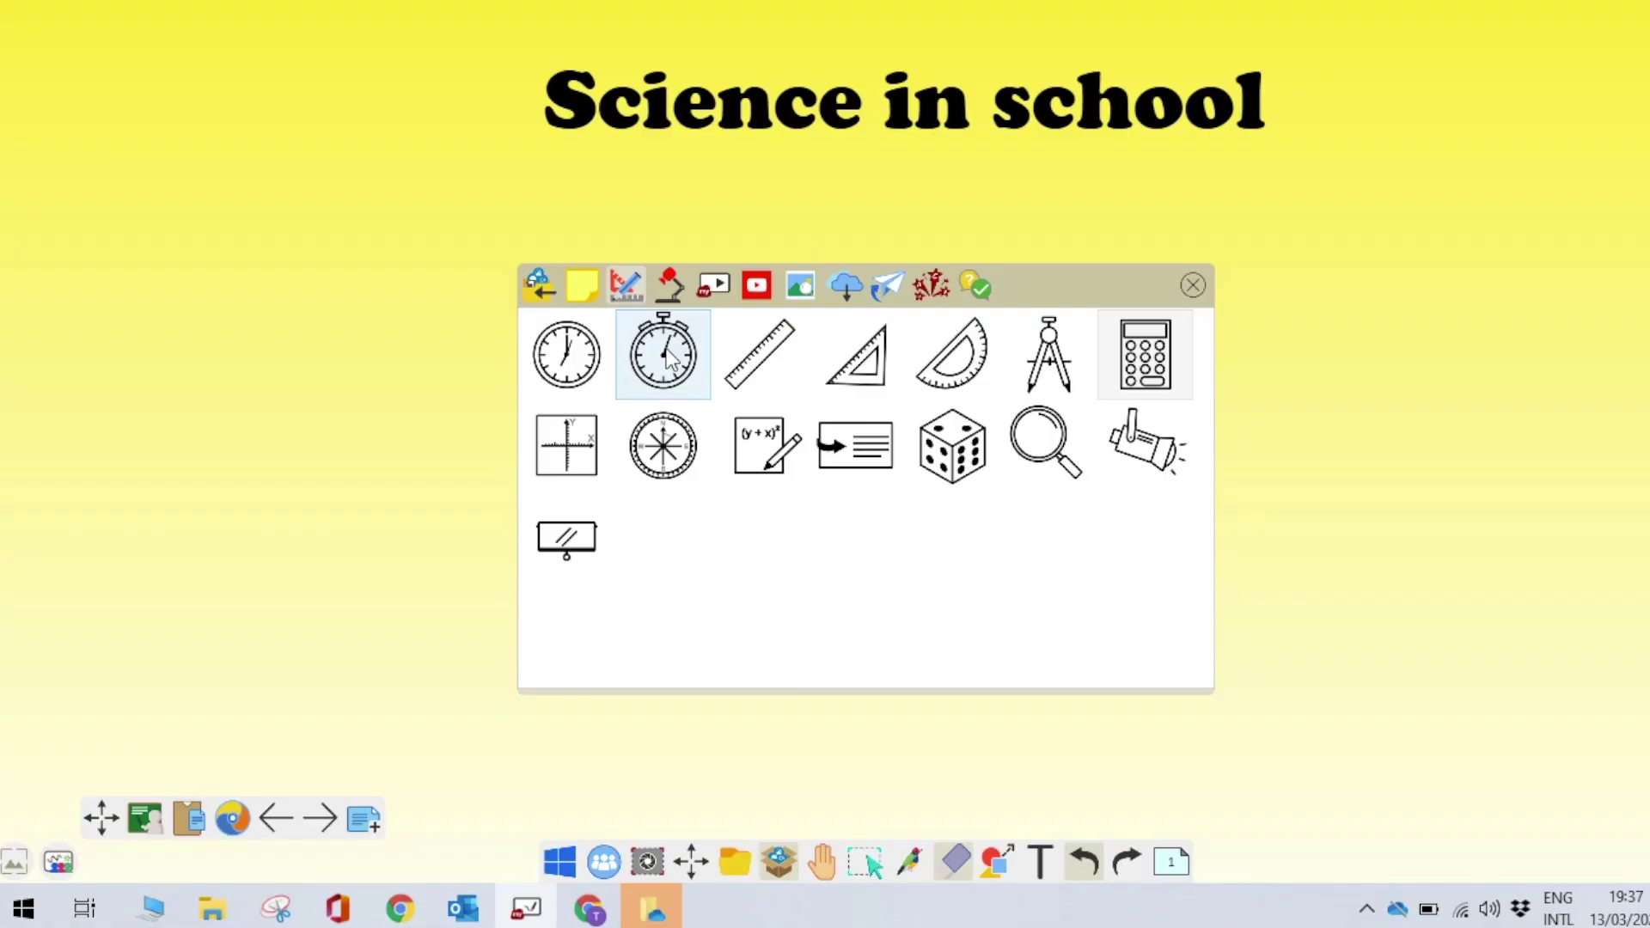
Step: Drag a stopwatch, a ruler at upper right and a compass at lower right onto the page
left_click_drag(391, 314, 378, 258)
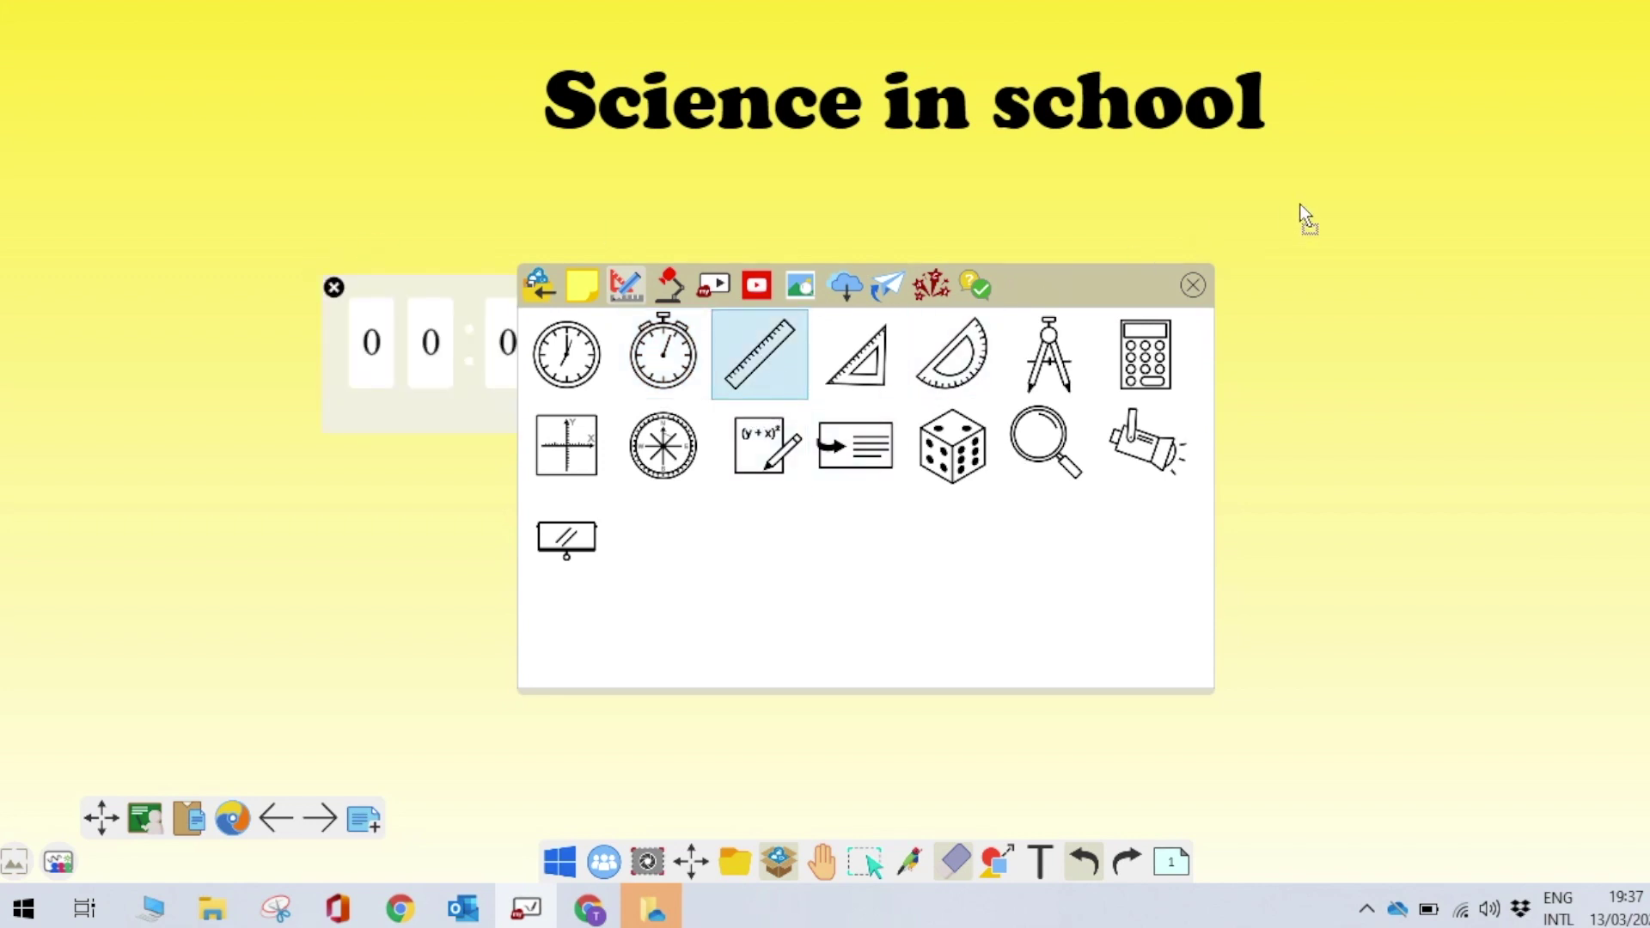
left_click_drag(1311, 228, 1311, 229)
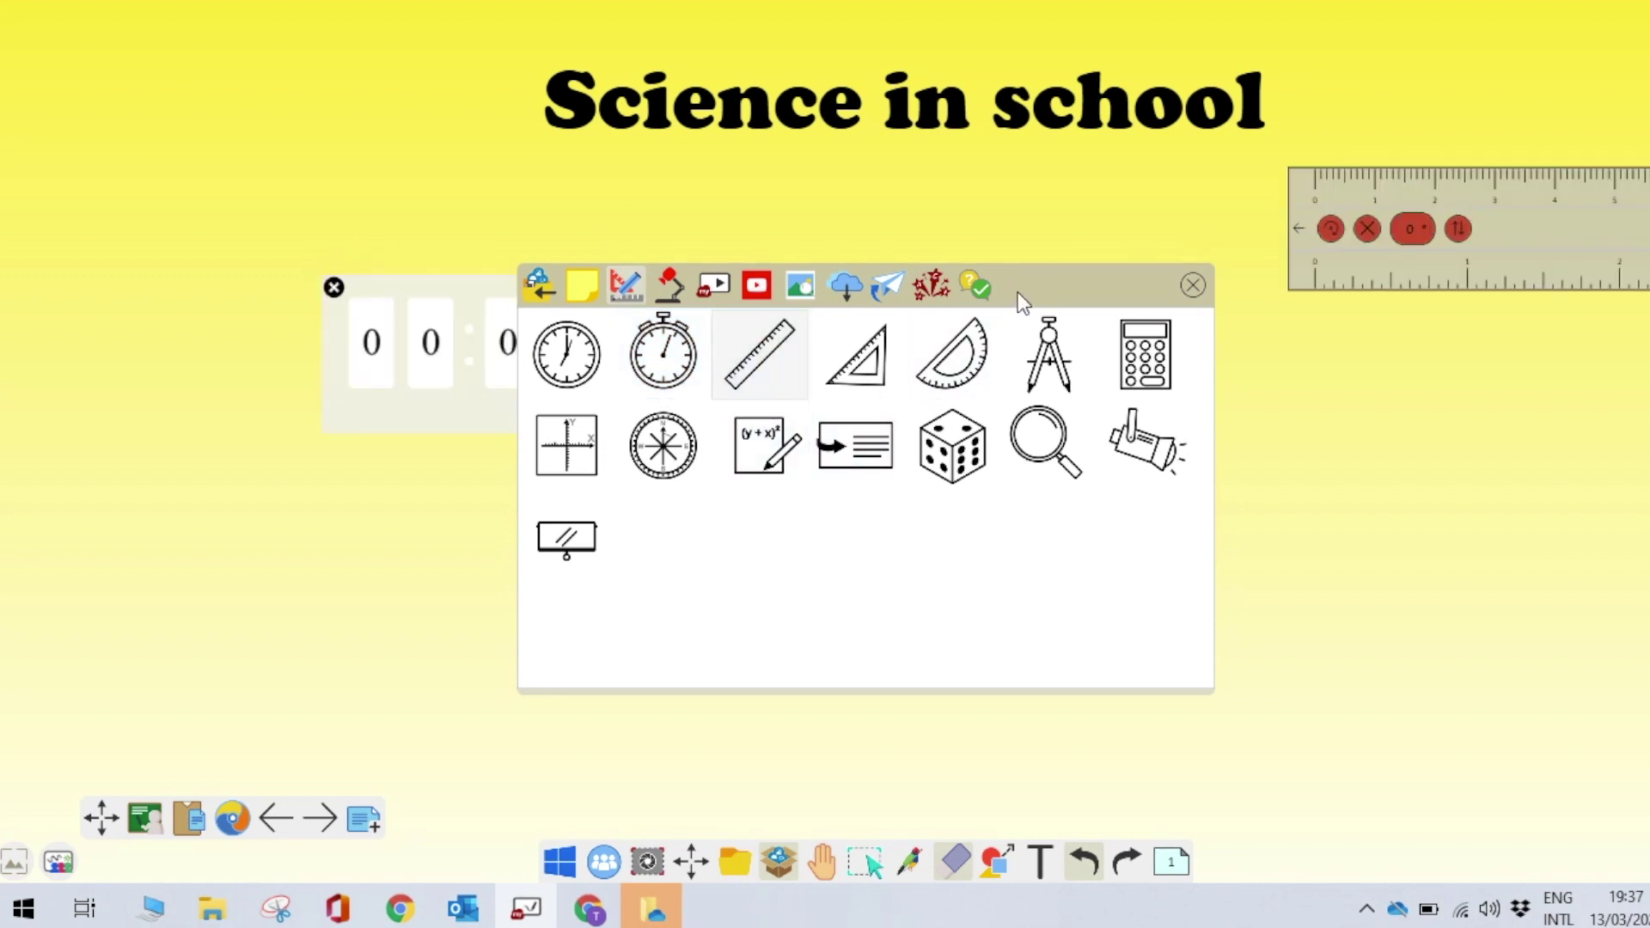
left_click_drag(1049, 354, 1346, 688)
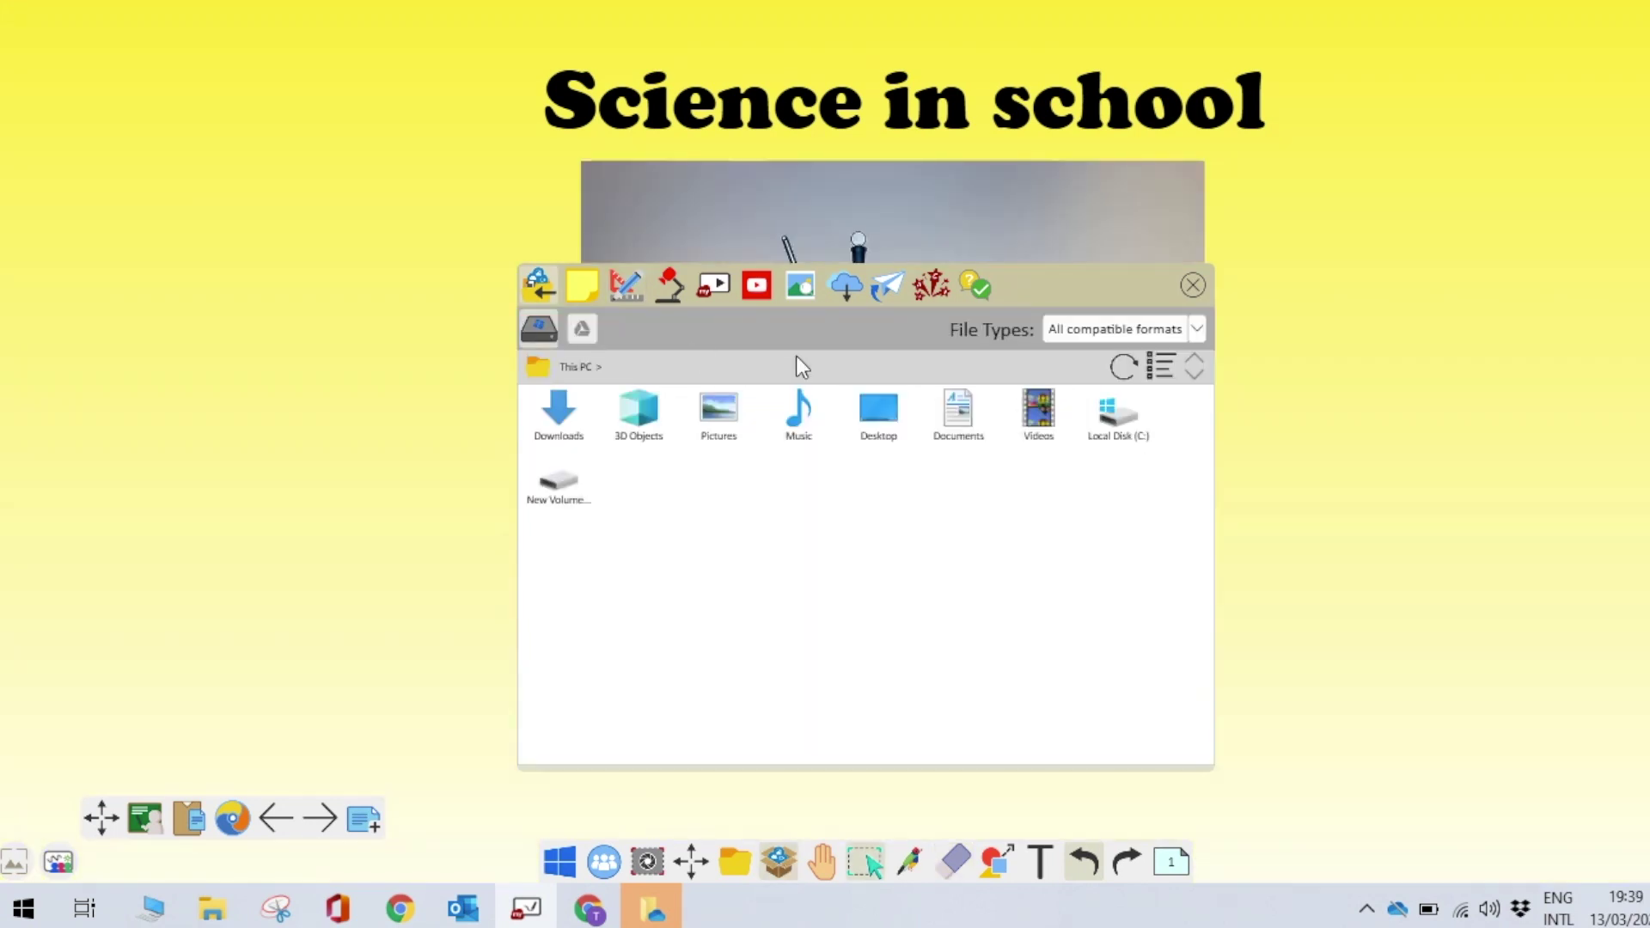
Step: Add a yellow sticky note at font size 80 reading 'Science in school is fun'
left_click(581, 286)
left_click(538, 328)
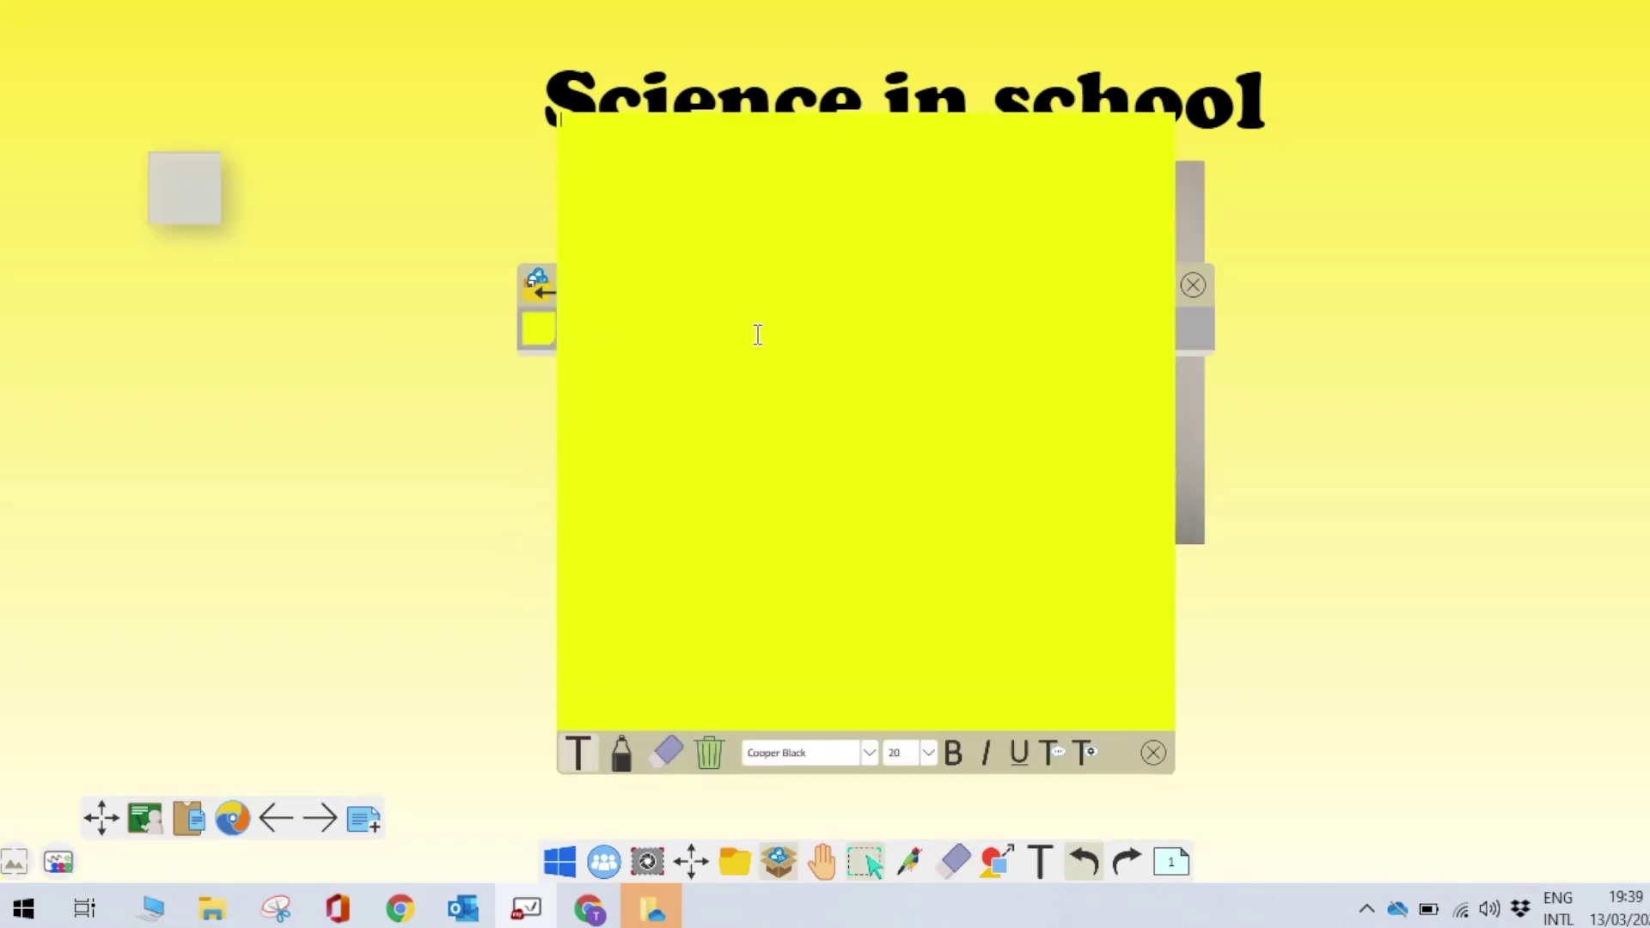
left_click(894, 753)
left_click(890, 714)
type("Scie")
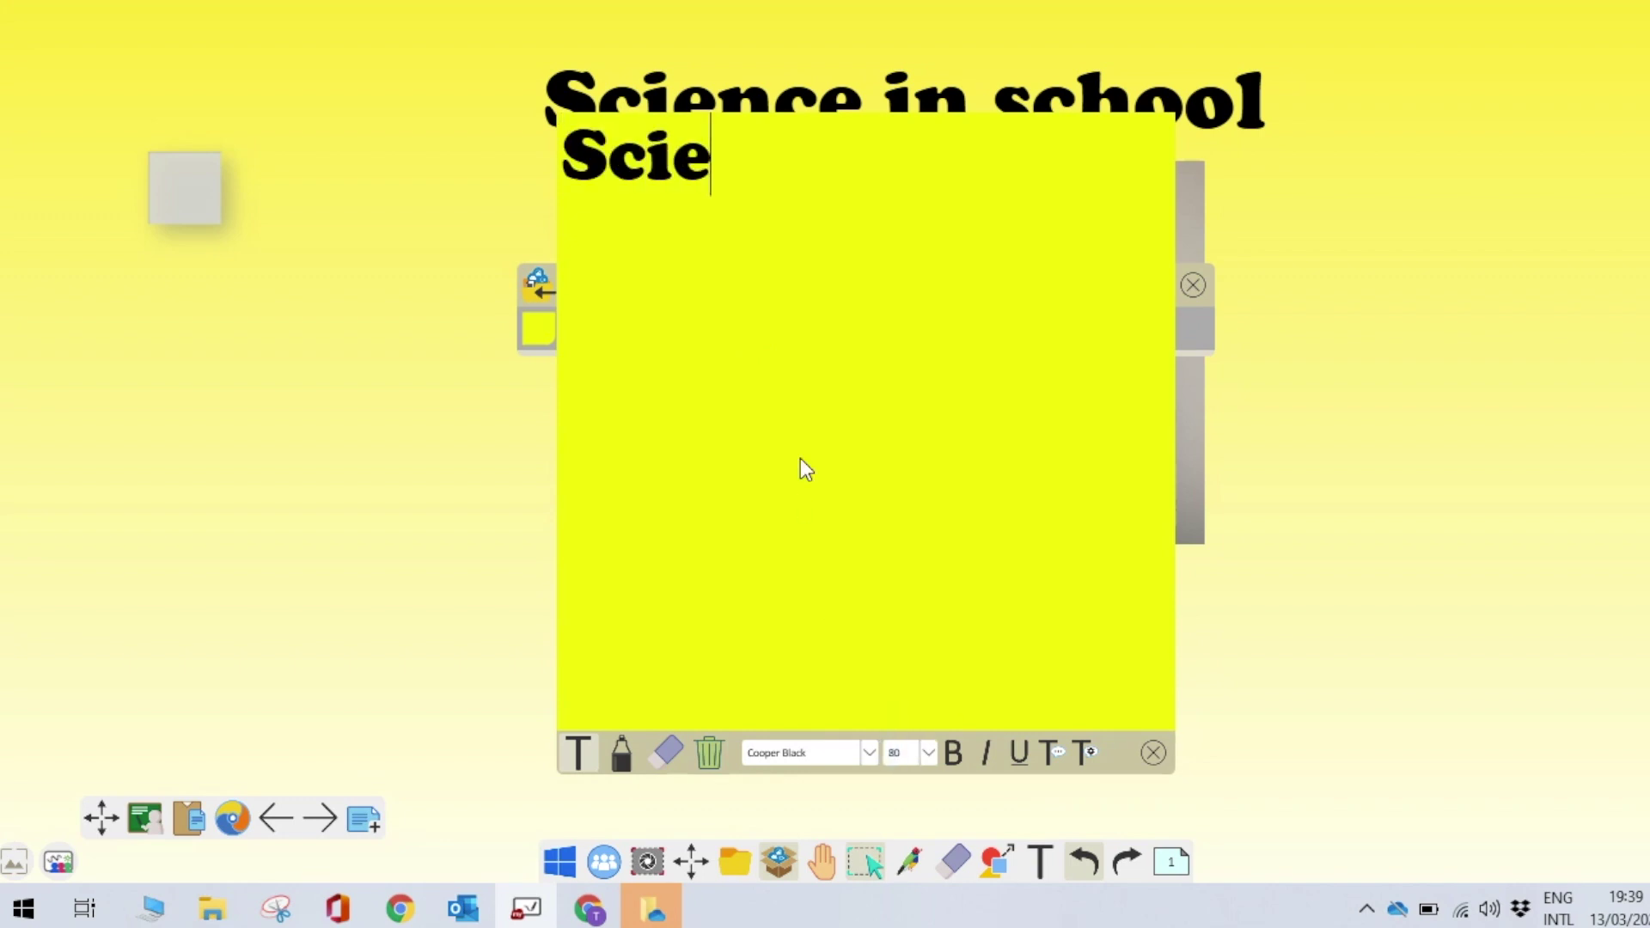
type("nce in school is fun")
left_click(1153, 753)
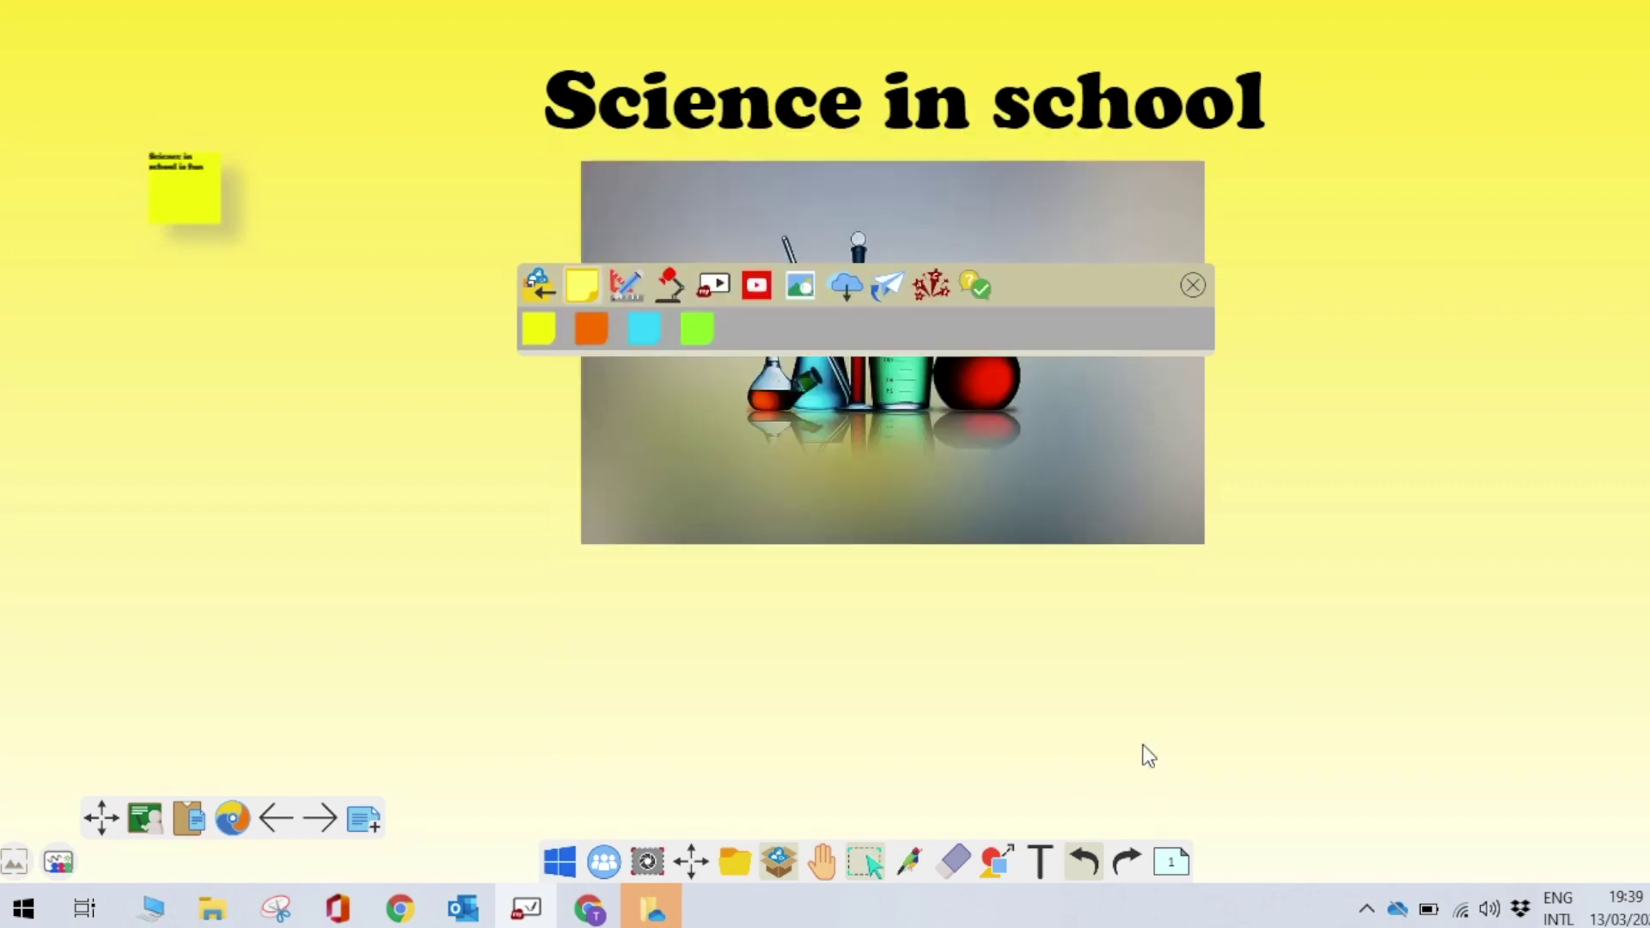
Step: Search web images and place the laboratory glassware picture below the title
left_click(917, 798)
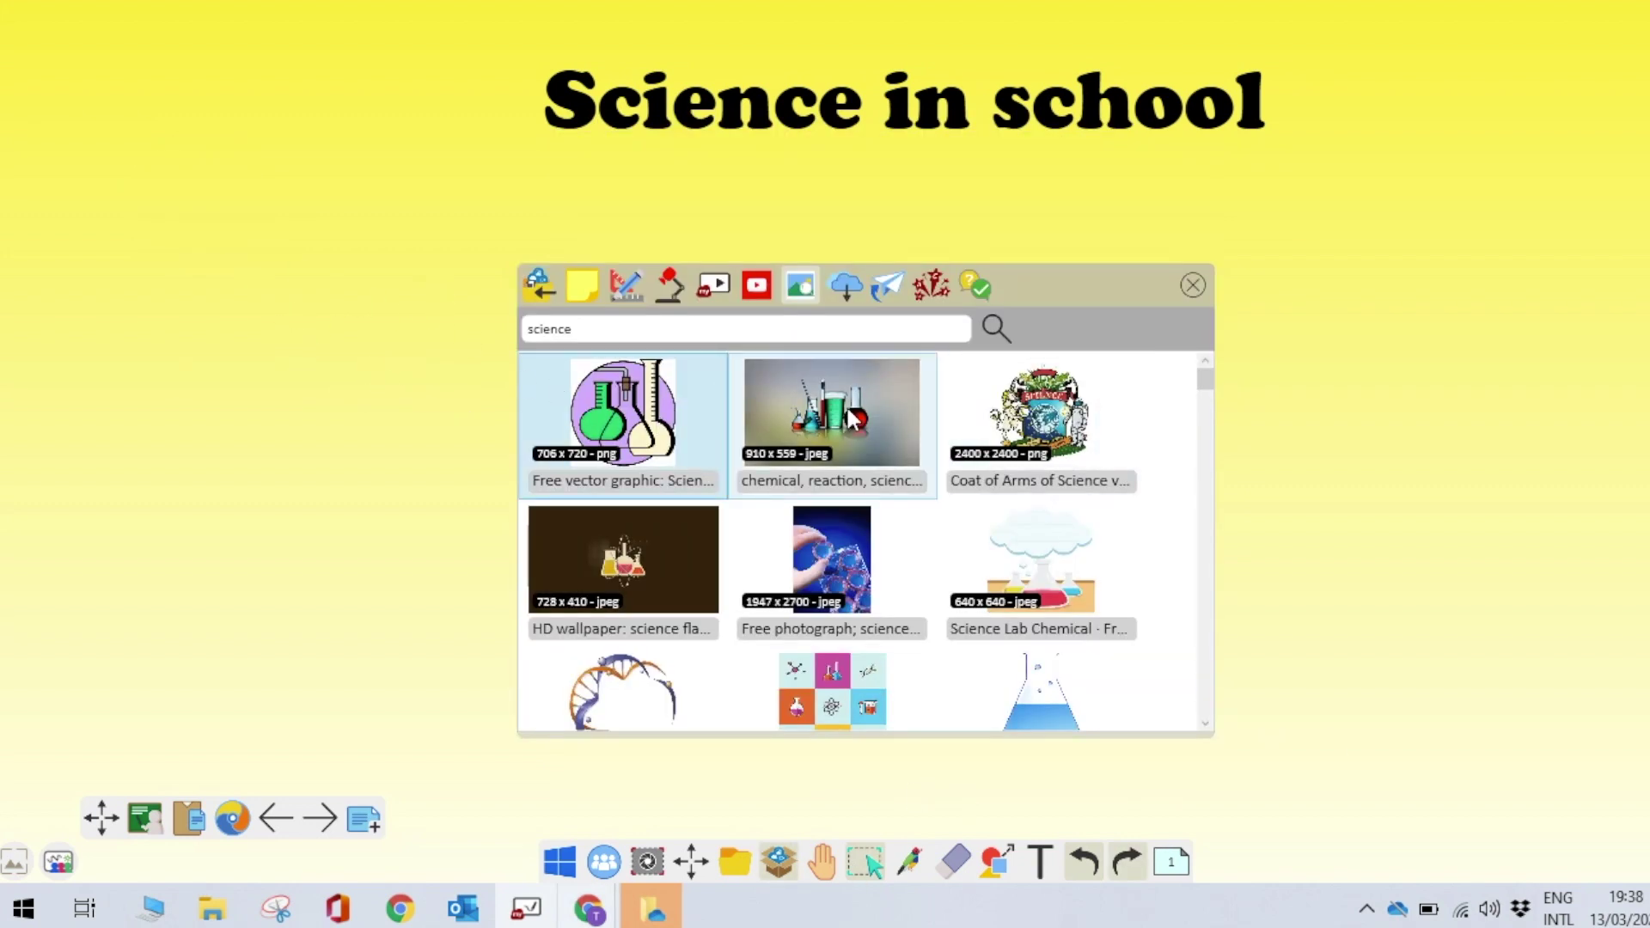
left_click_drag(851, 419, 1395, 368)
left_click_drag(1305, 297, 1305, 298)
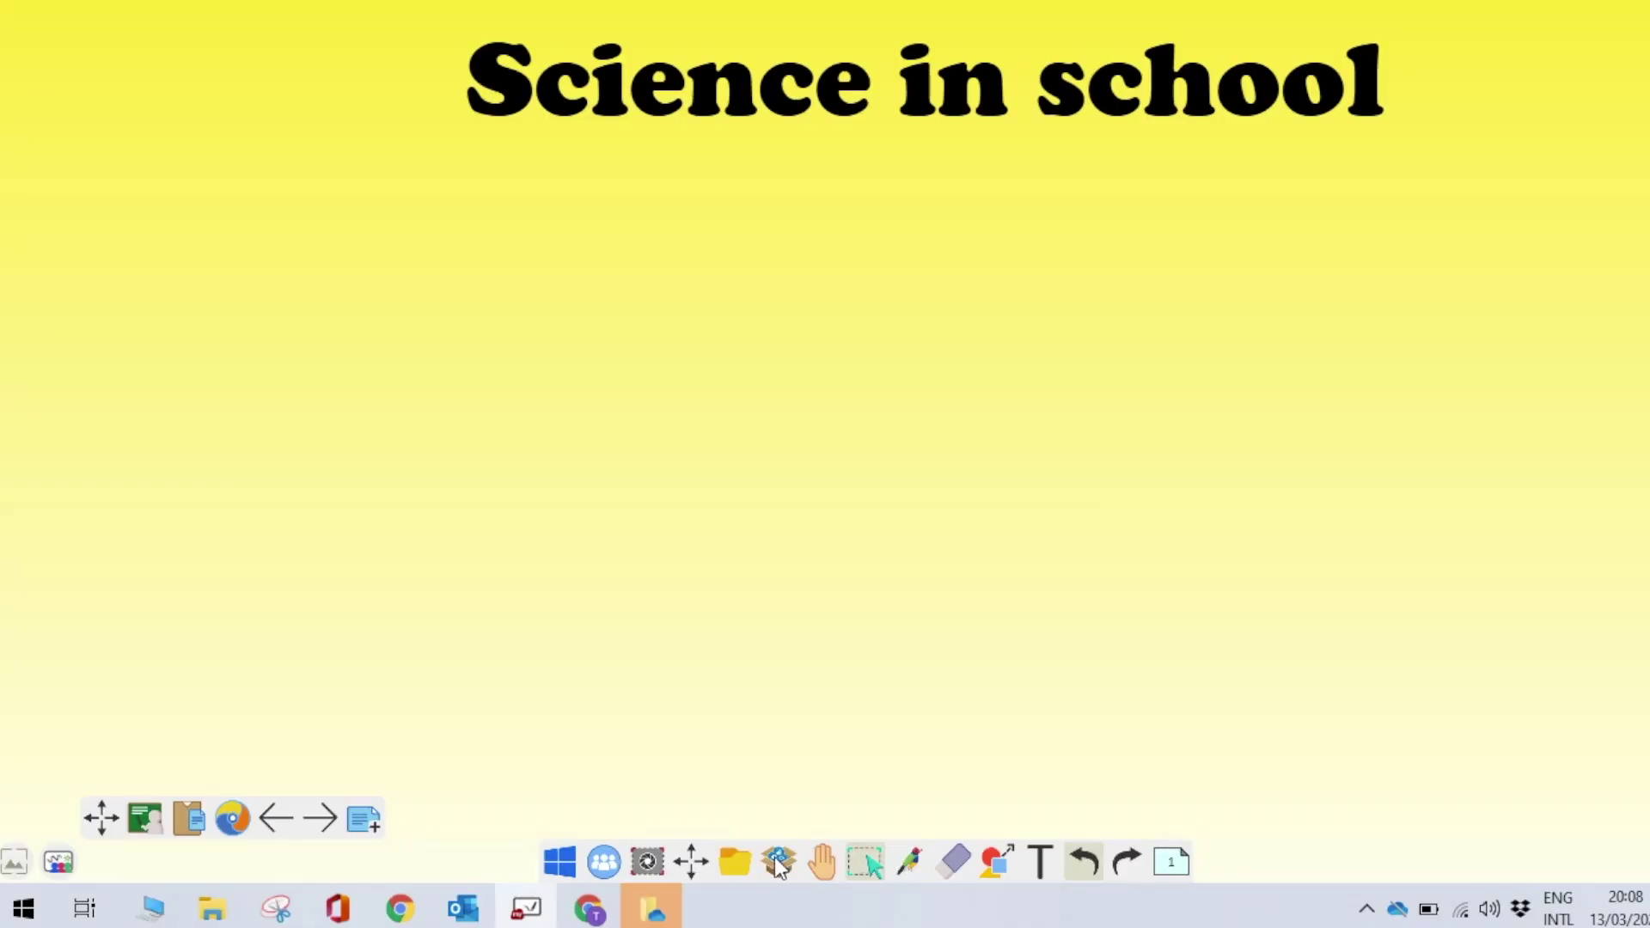
Step: Search YouTube for 'science week for children', embed '10 Easy Science Experiments' and play it
left_click(777, 865)
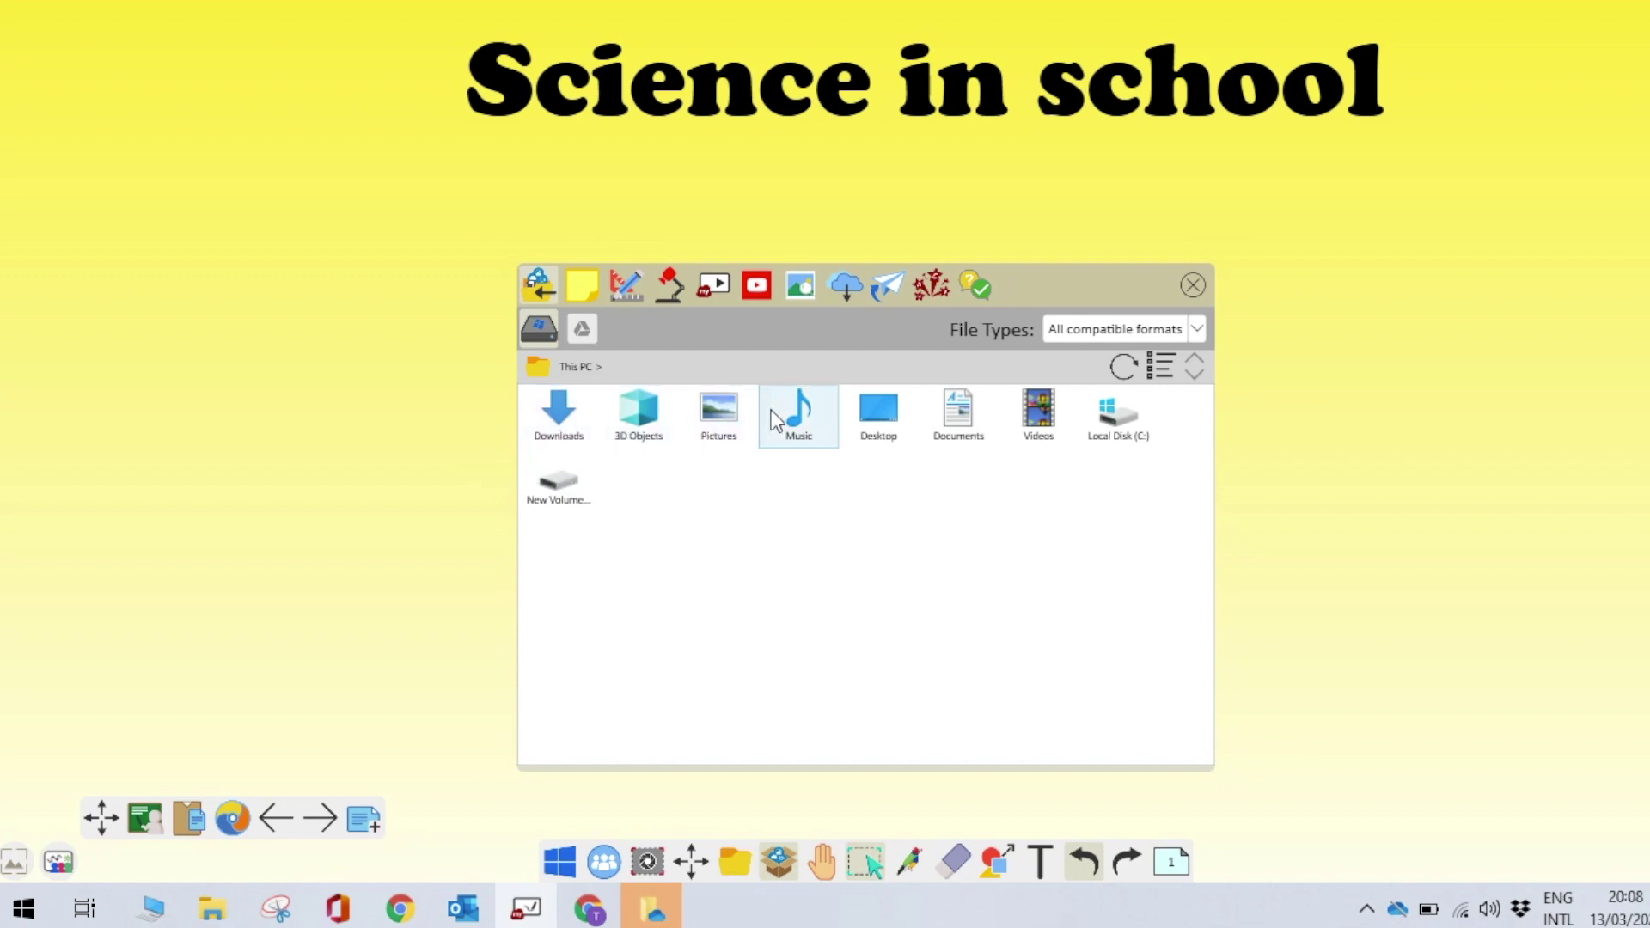
double_click(1038, 417)
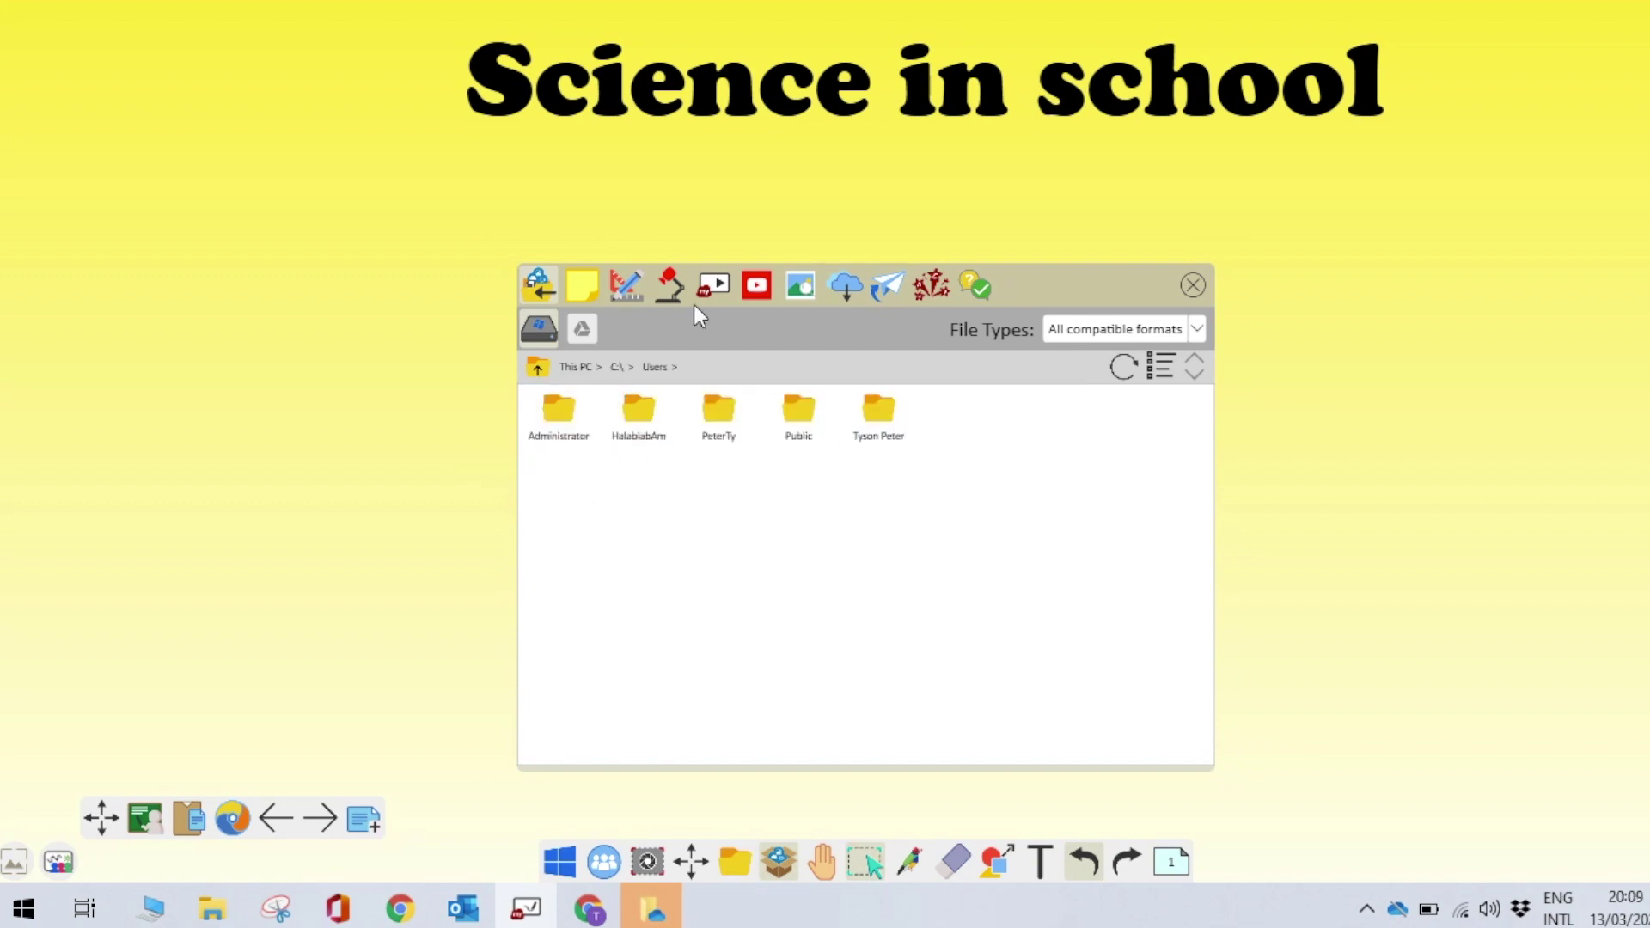
left_click(756, 285)
left_click(719, 331)
type("science week for children")
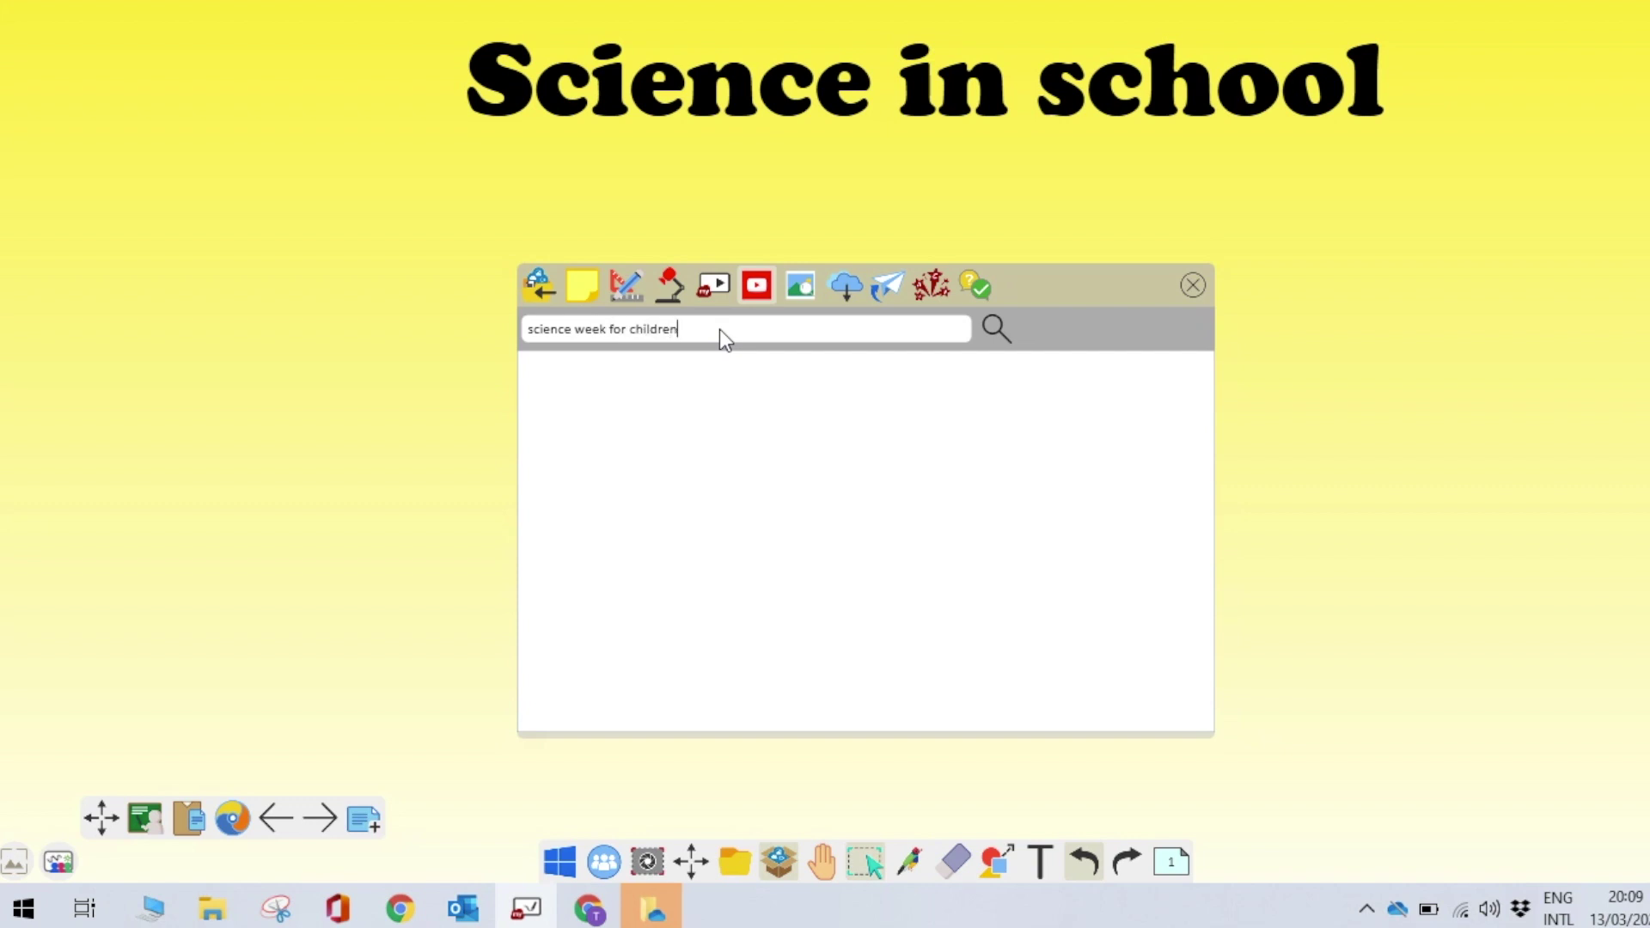
key("Return")
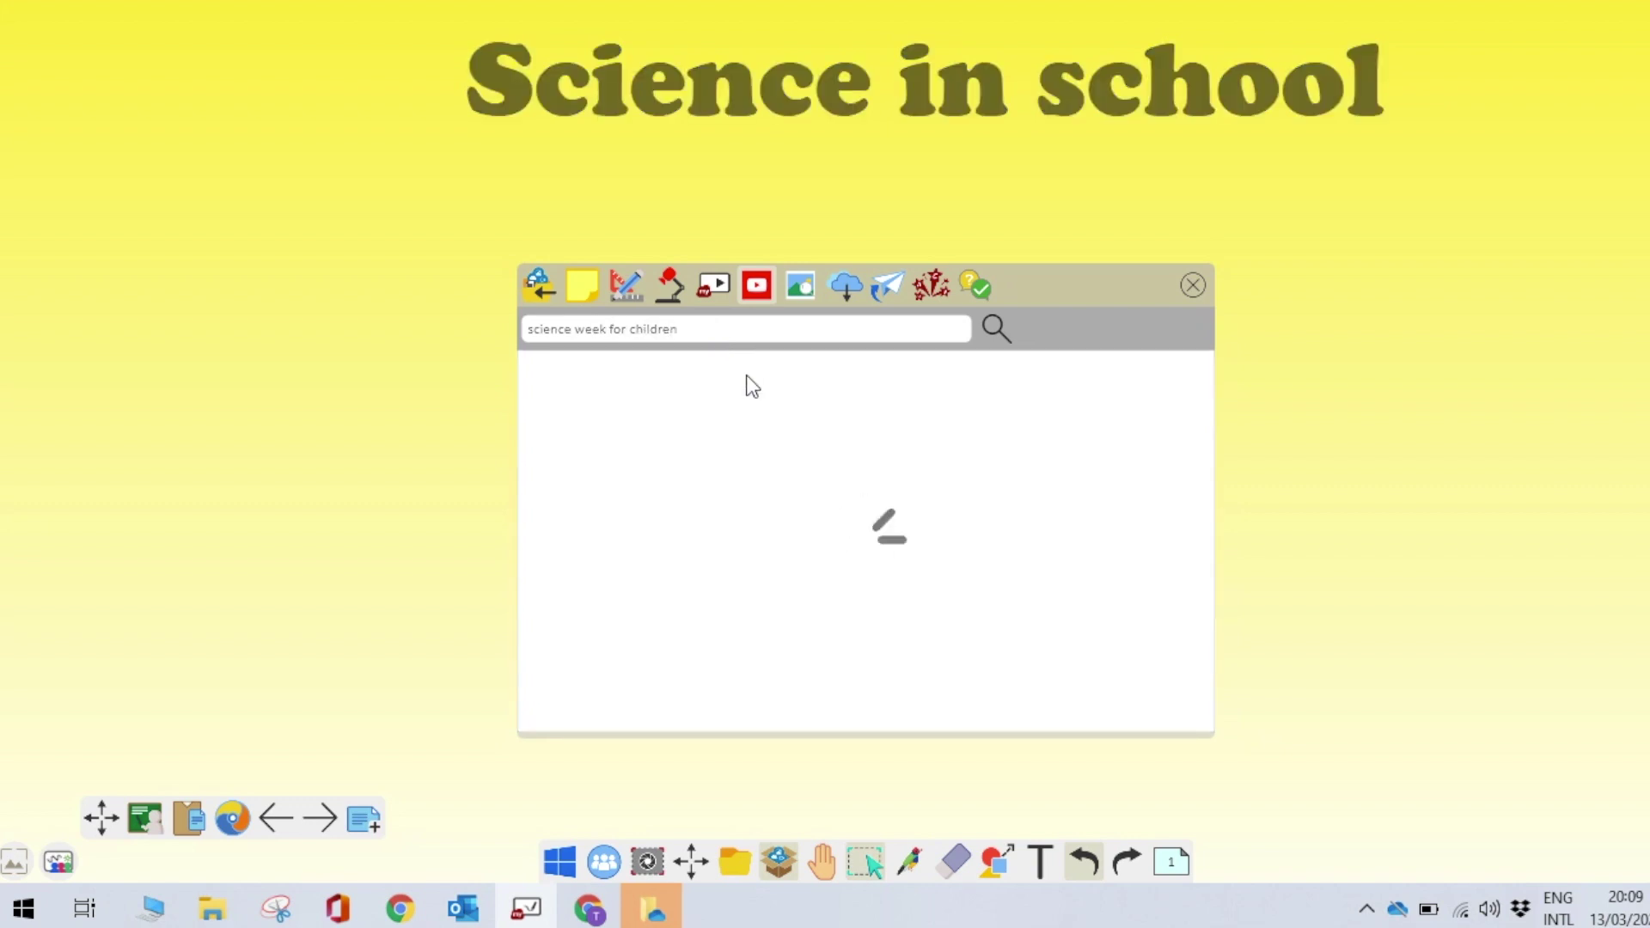
left_click(755, 430)
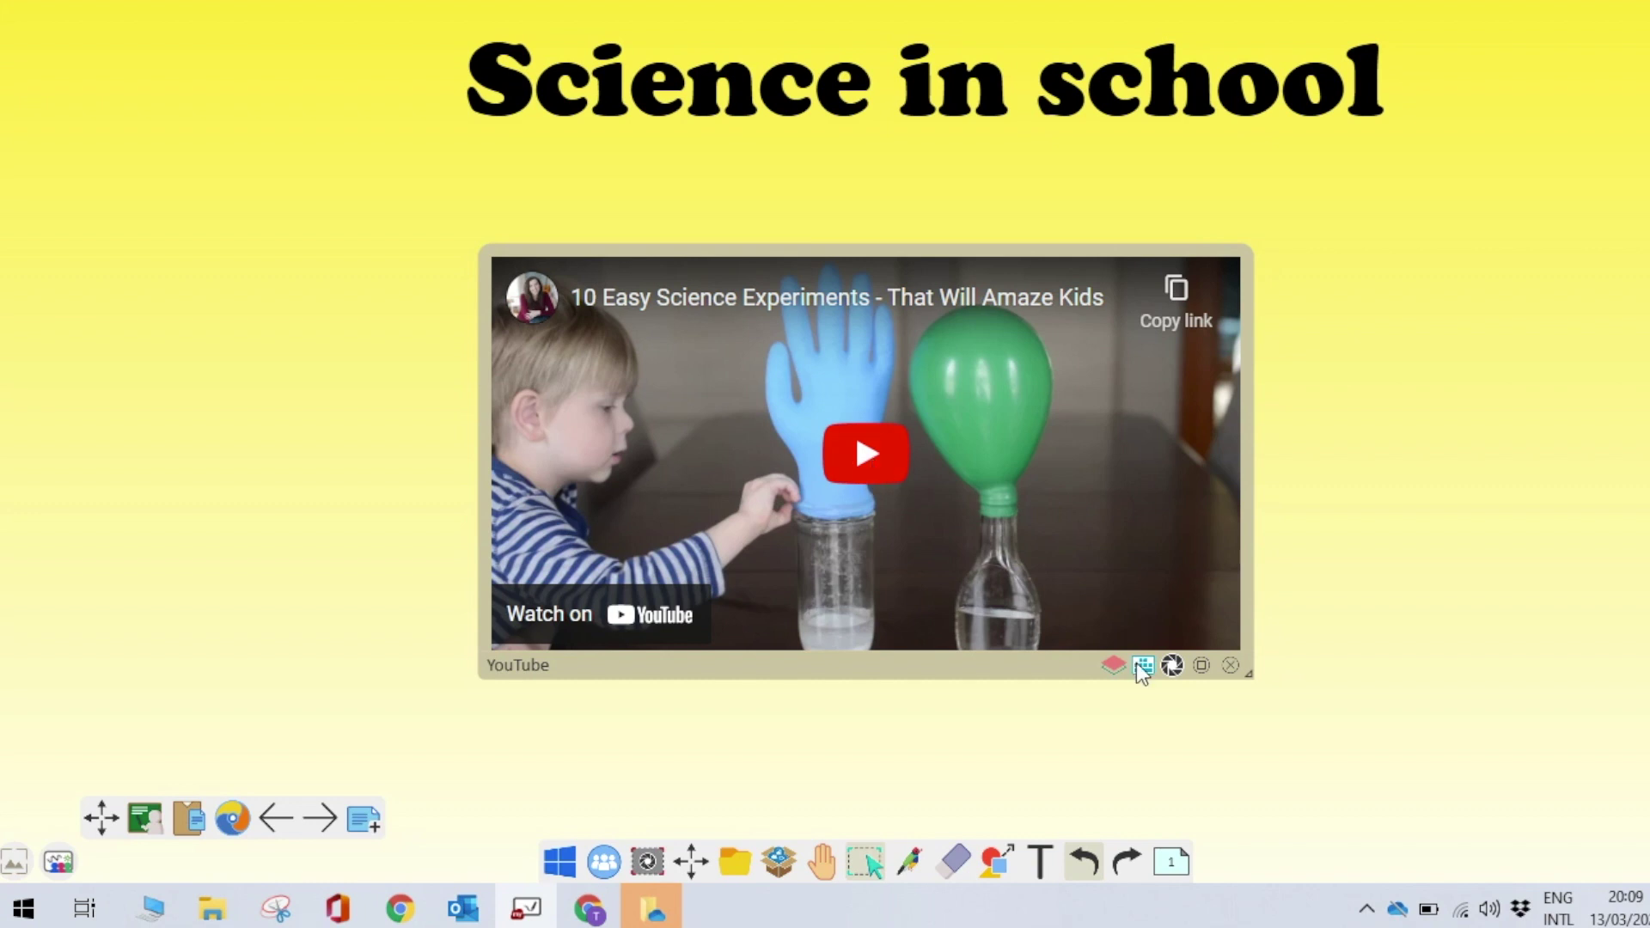
left_click(865, 456)
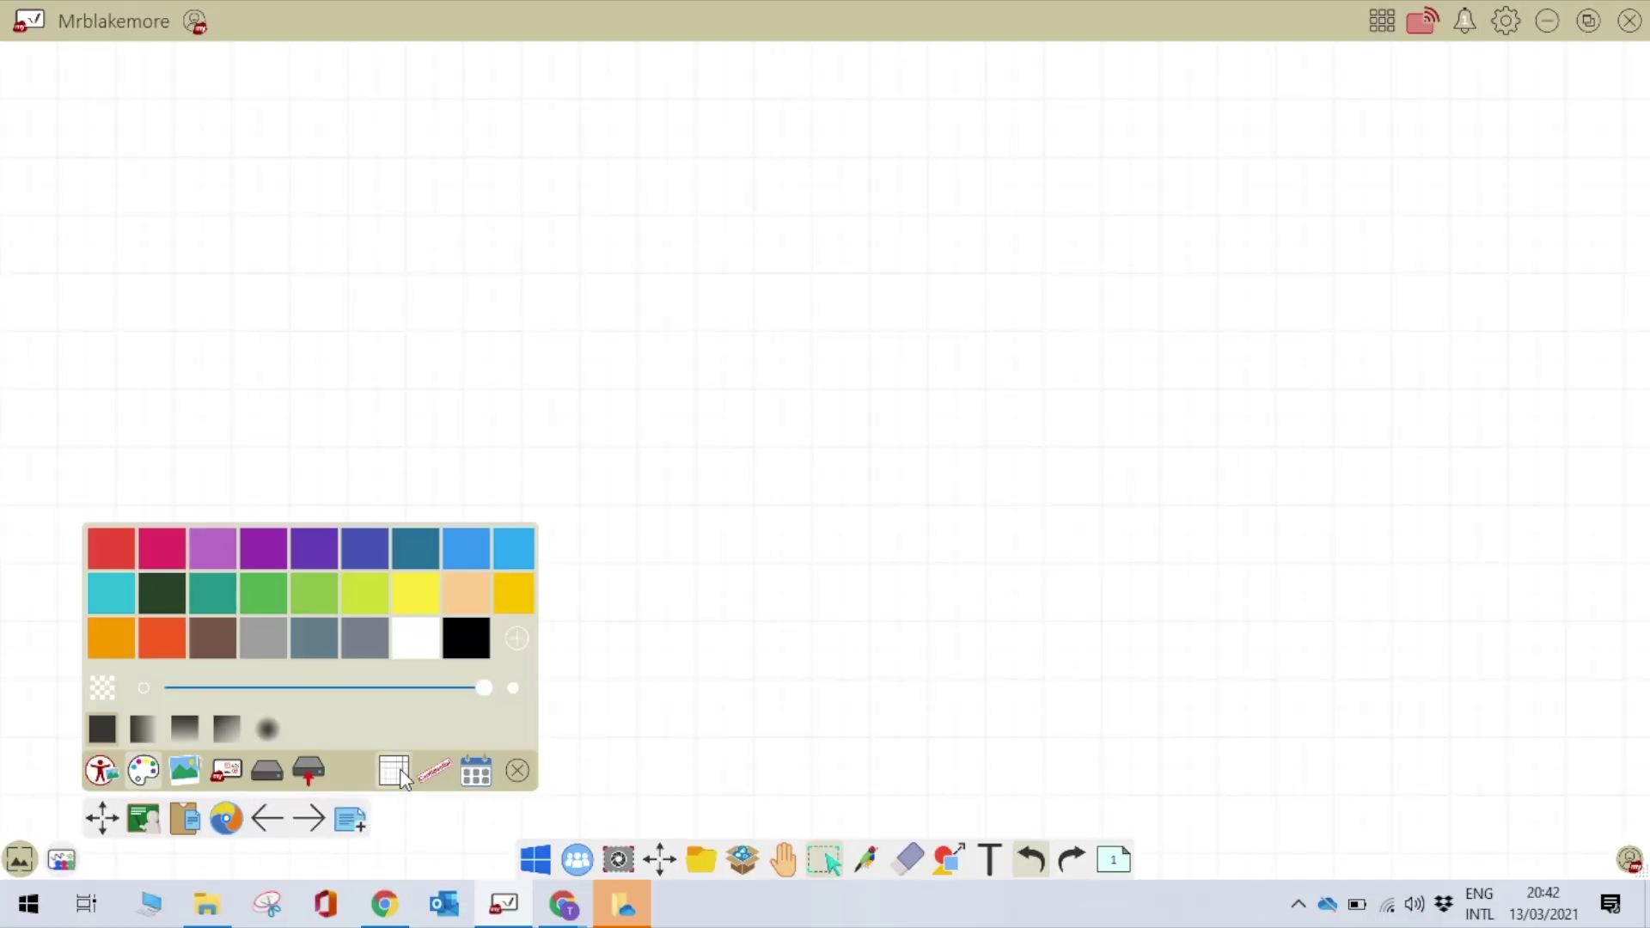
Step: Try a Confidential watermark, orange, cyan and light purple backgrounds, and a gallery picture
left_click(456, 779)
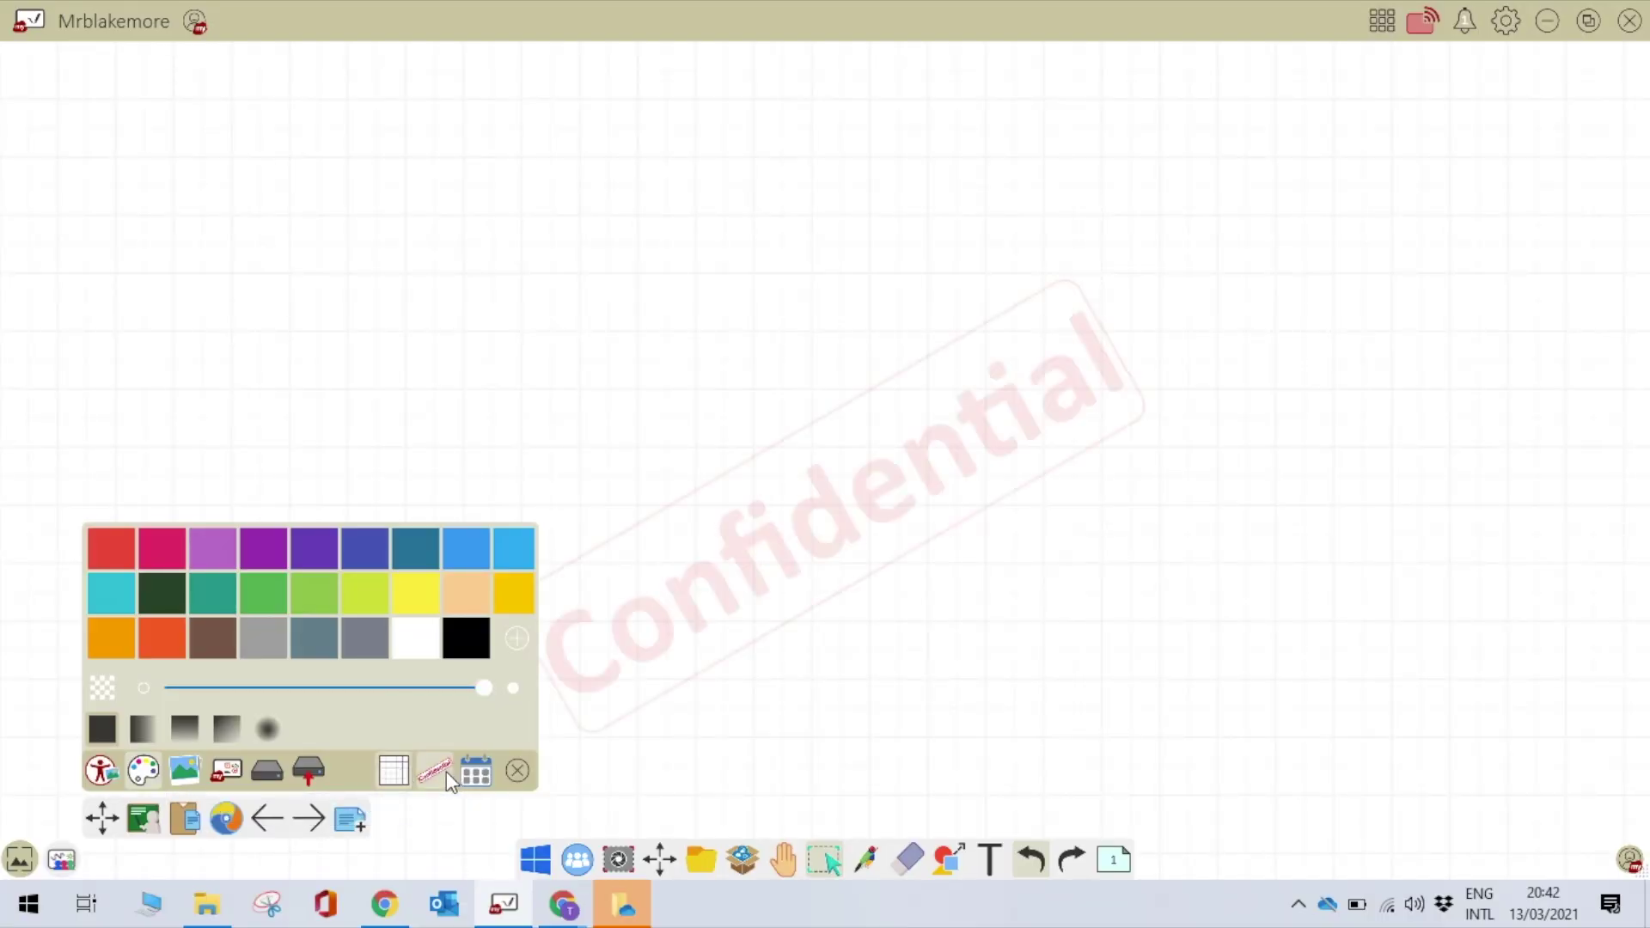
left_click(446, 771)
left_click(133, 646)
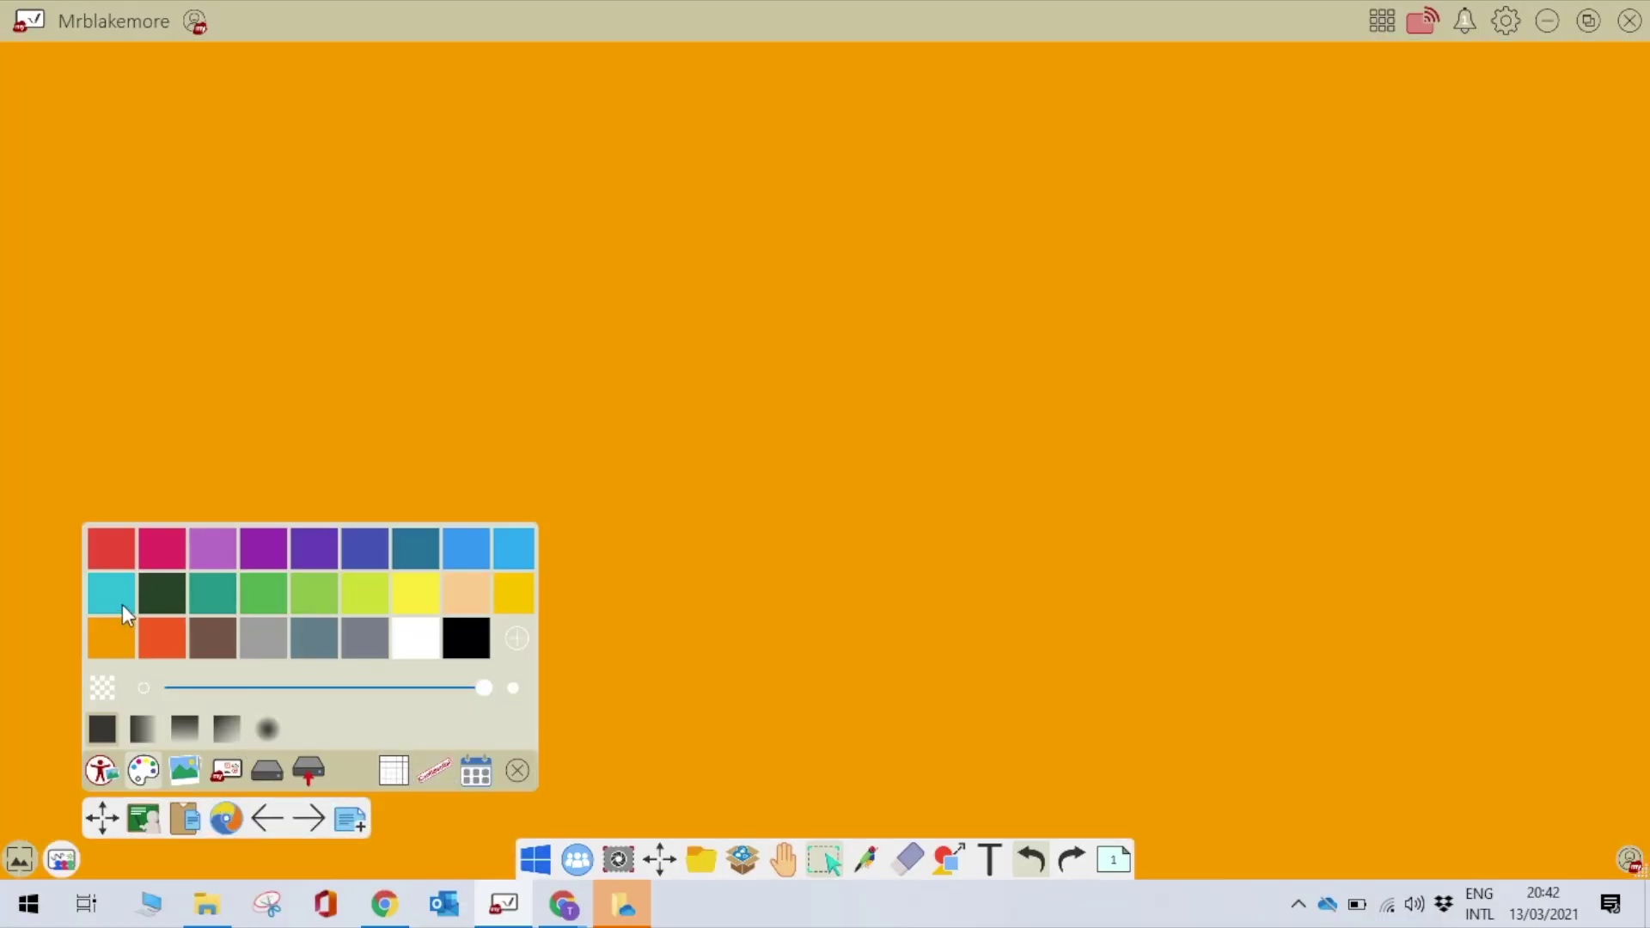
left_click(116, 598)
left_click(206, 546)
left_click(185, 771)
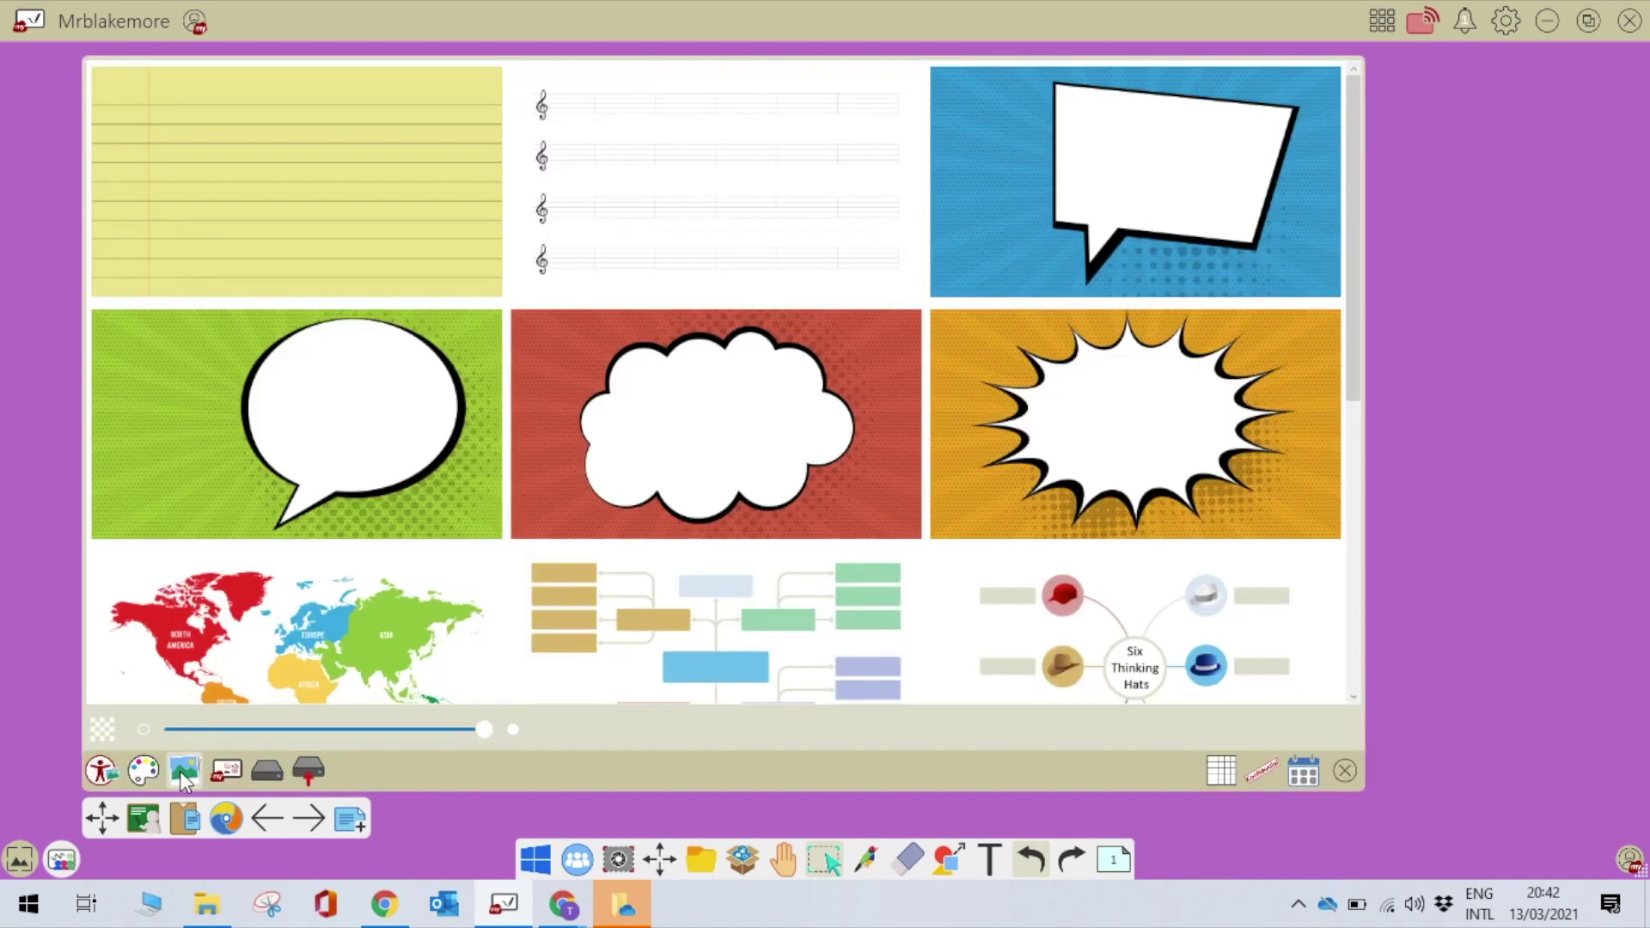
left_click(882, 491)
left_click(875, 485)
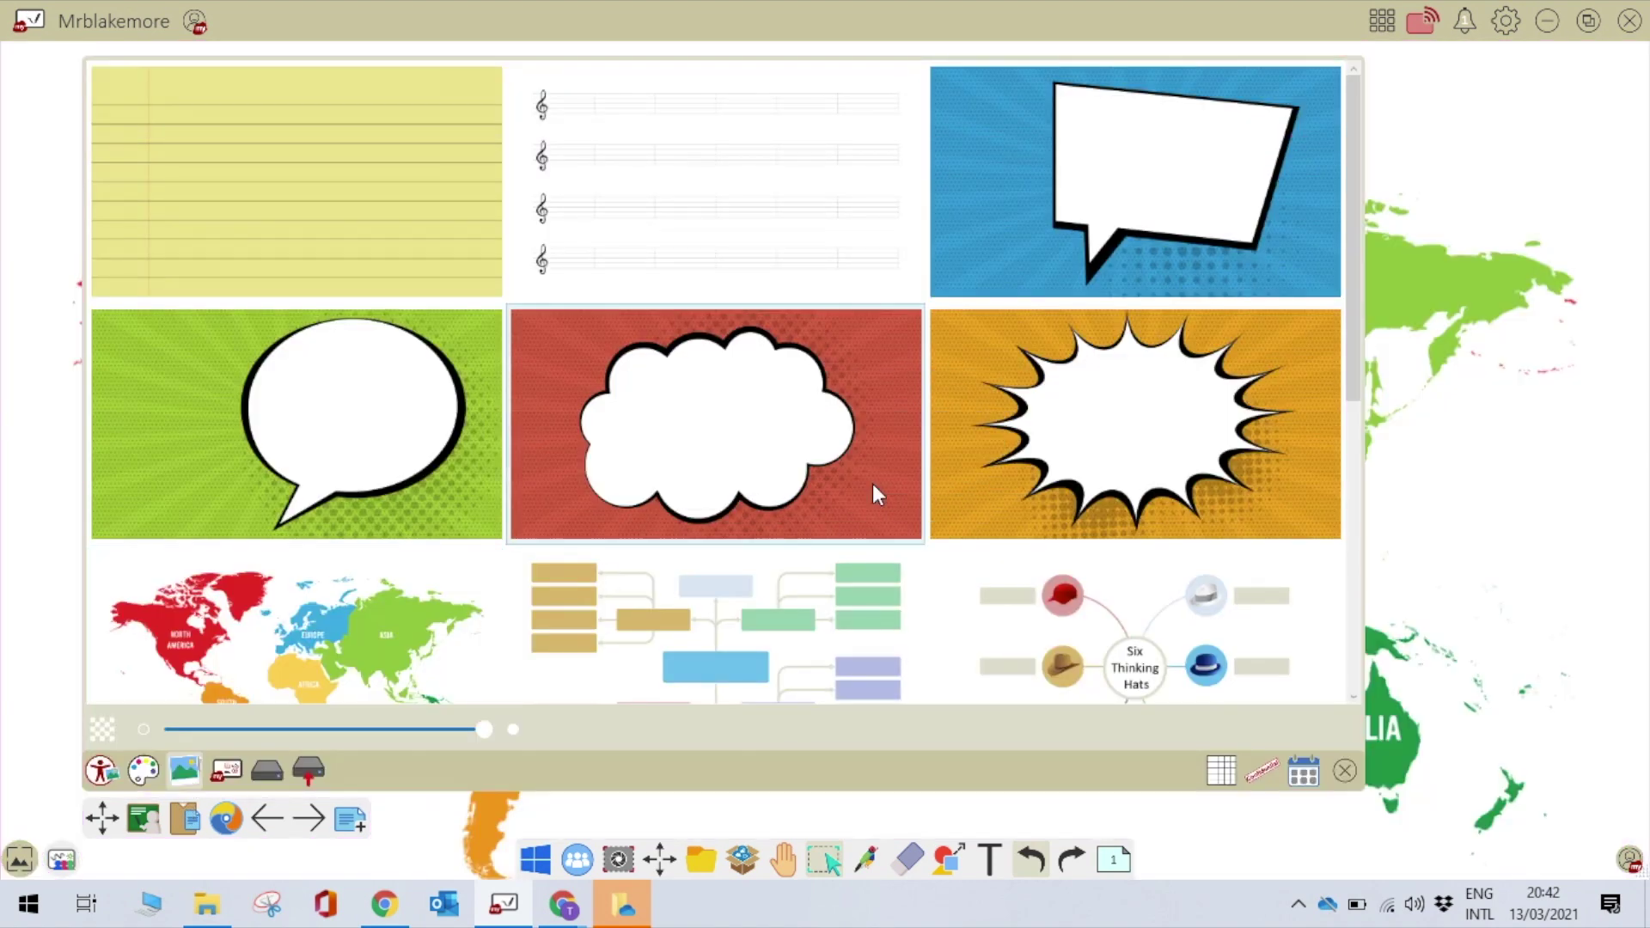
Step: Apply the grey animal handwriting-lines template from the Lines subject
left_click(241, 760)
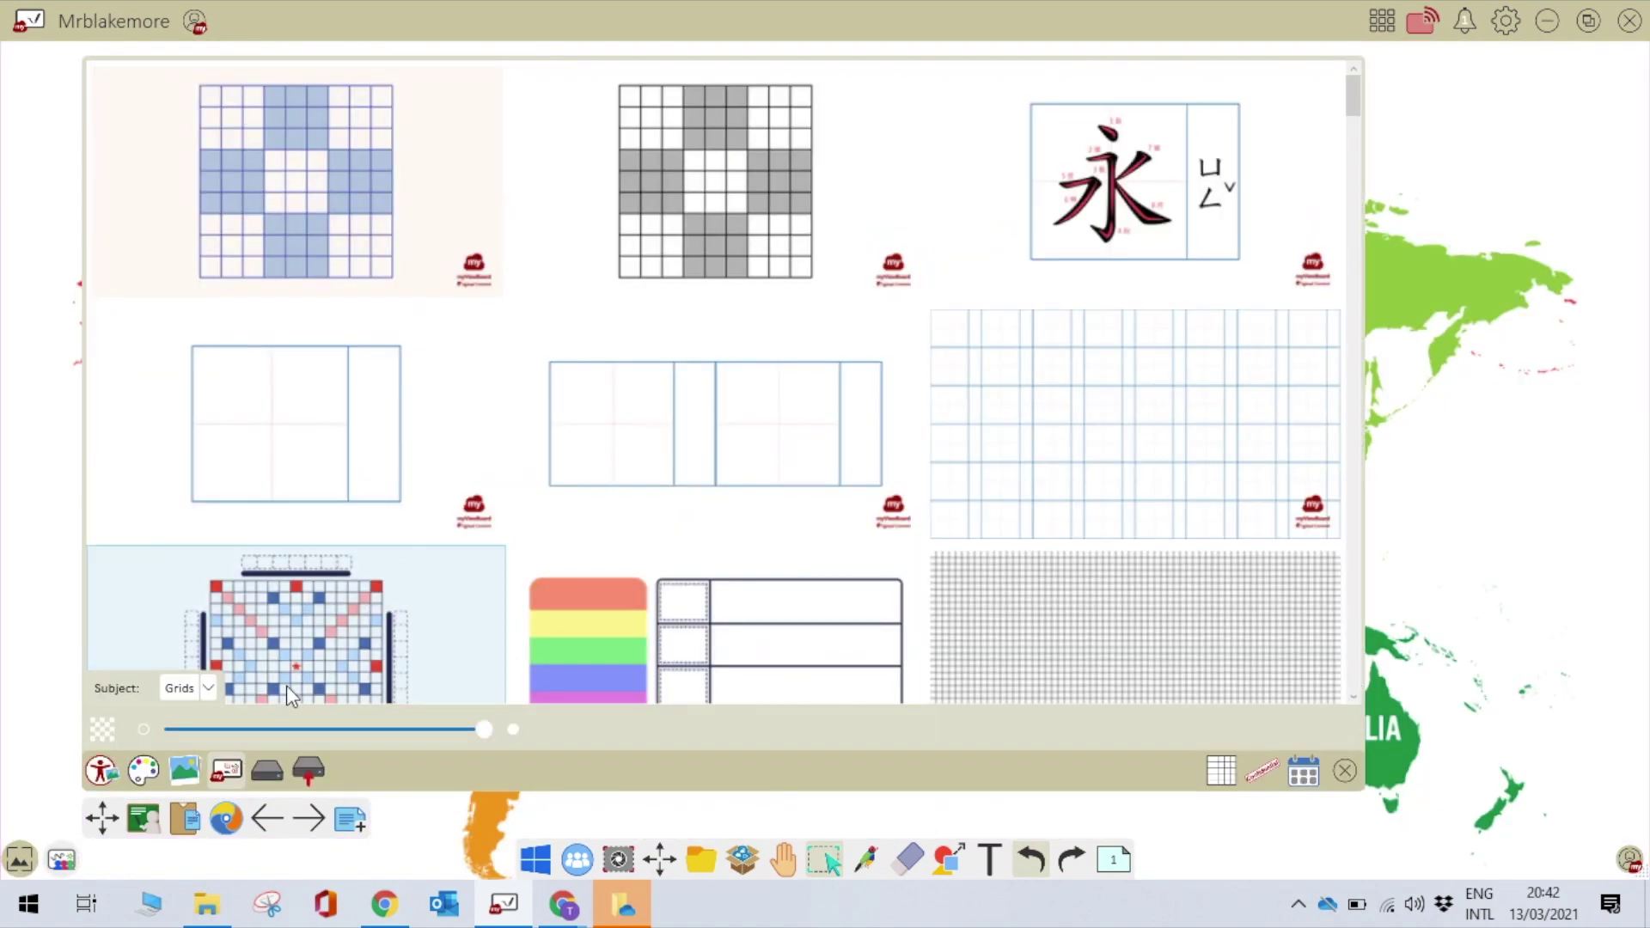
left_click(208, 687)
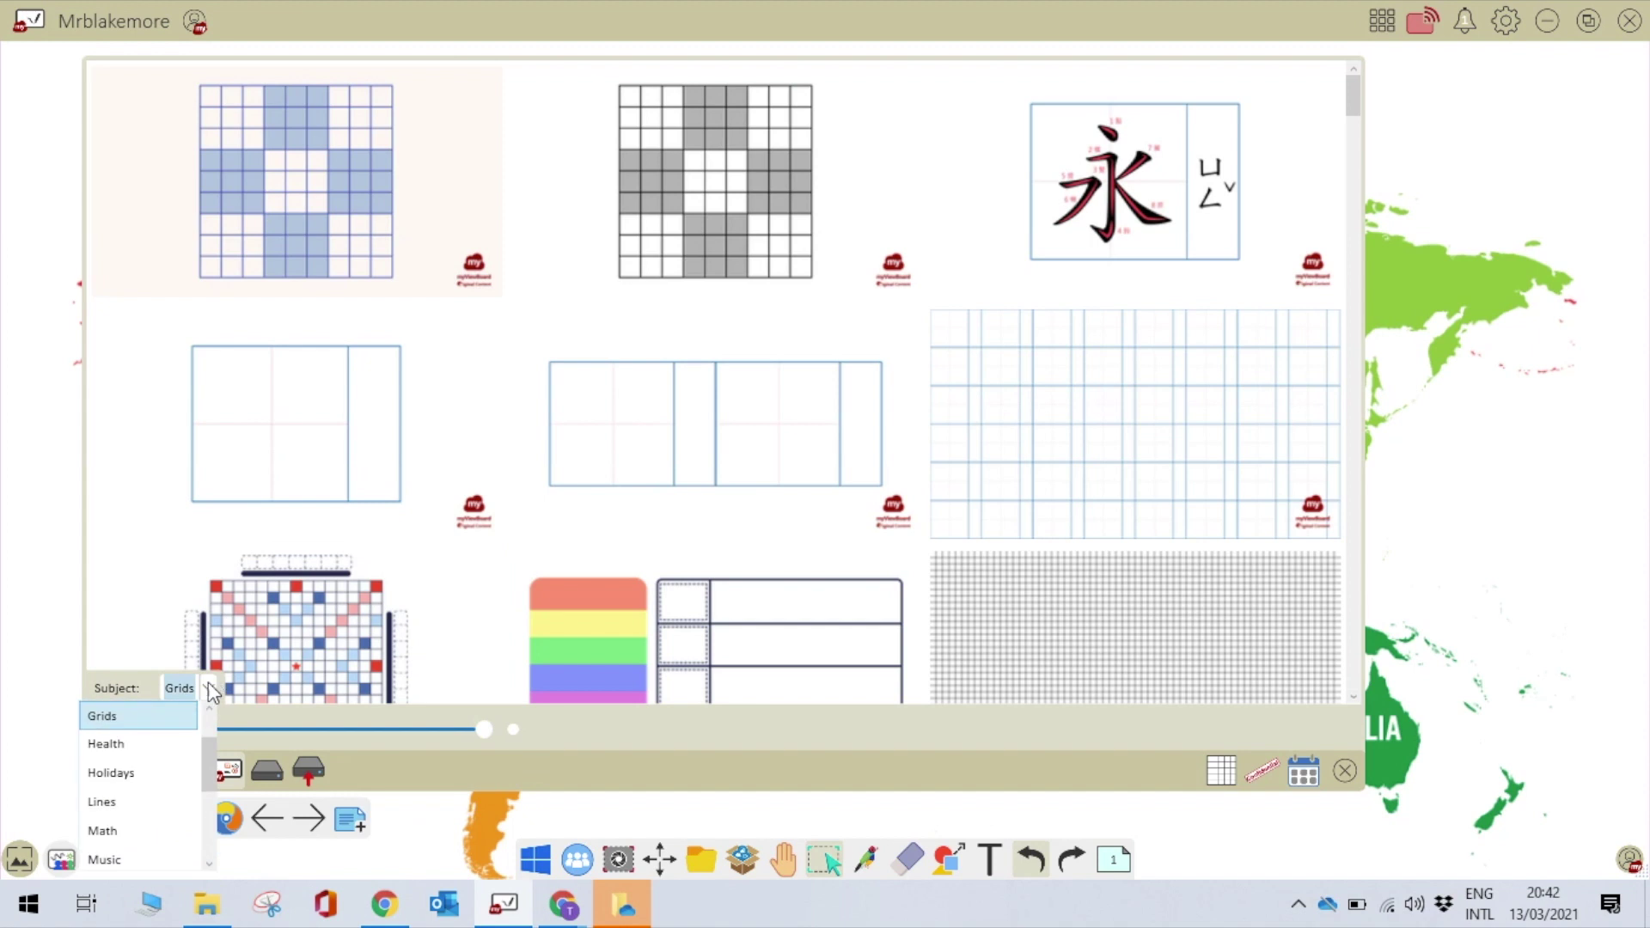
left_click(135, 813)
left_click(325, 417)
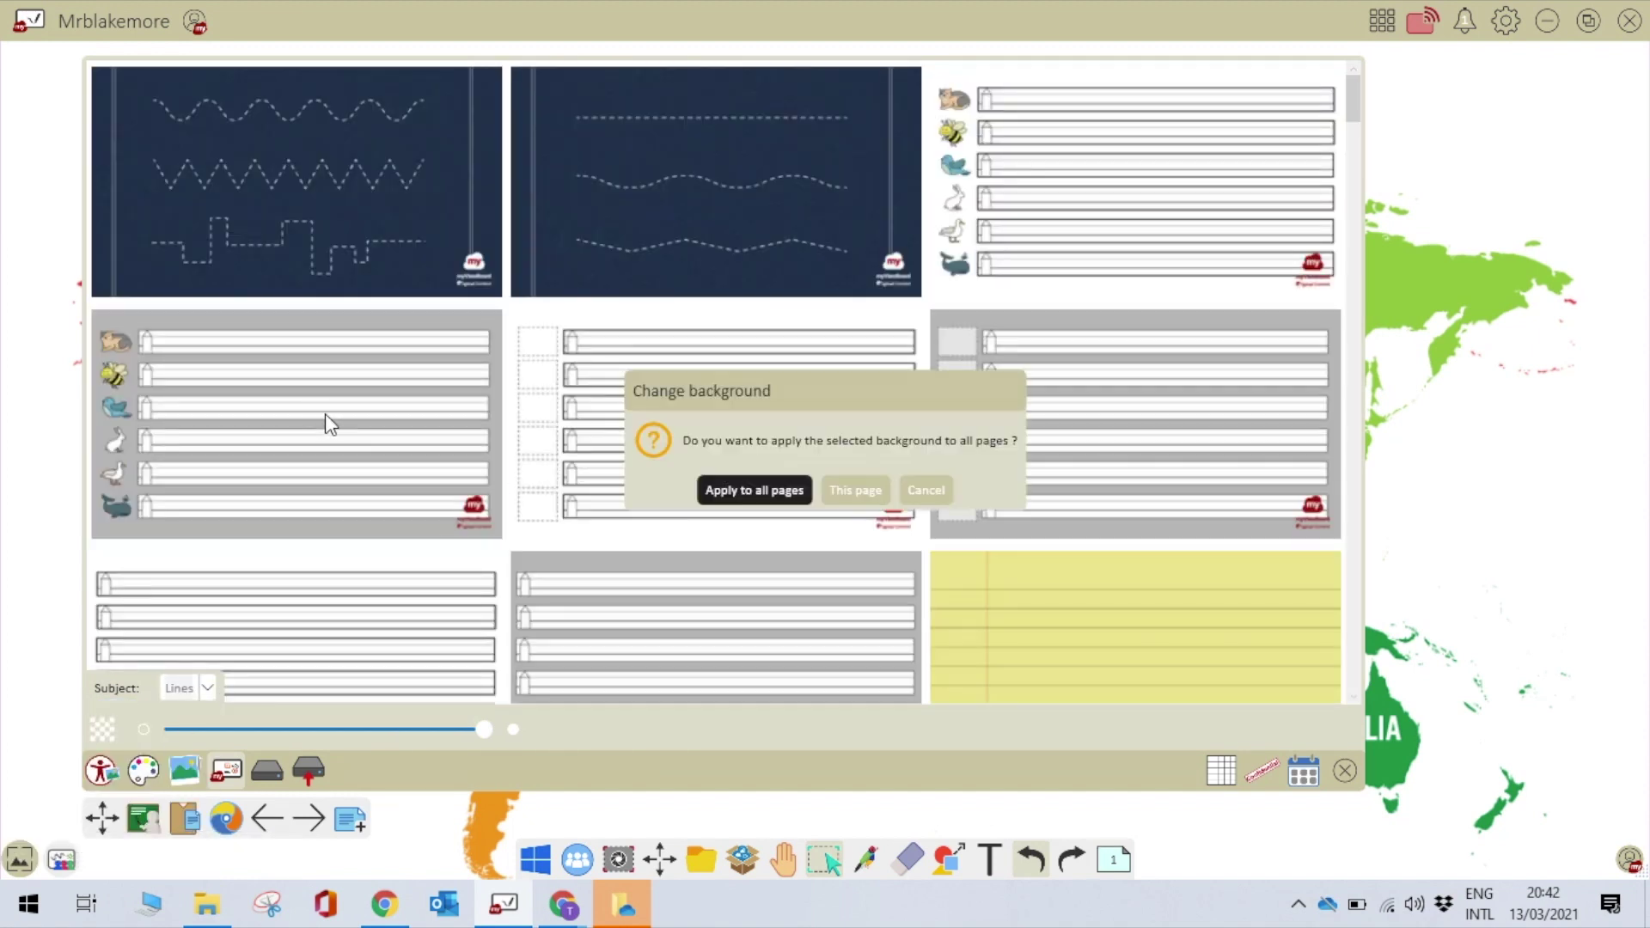
left_click(753, 490)
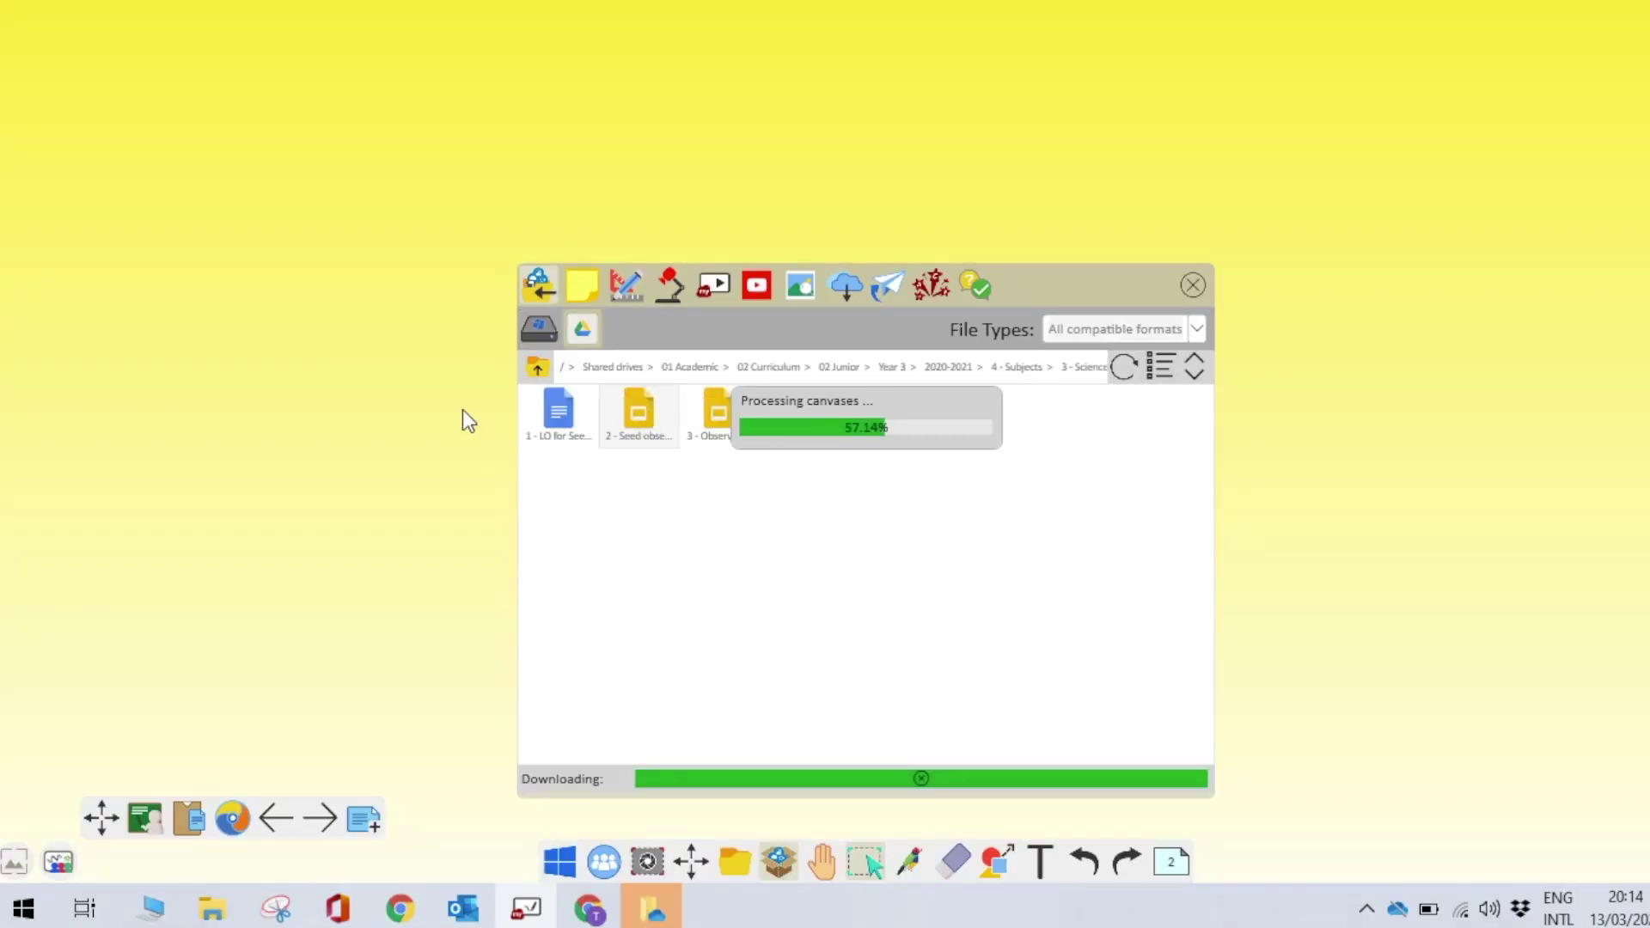
Step: Zoom the skeleton slide and show the overview of all nine lesson pages
scroll(1064, 747, "up", 3)
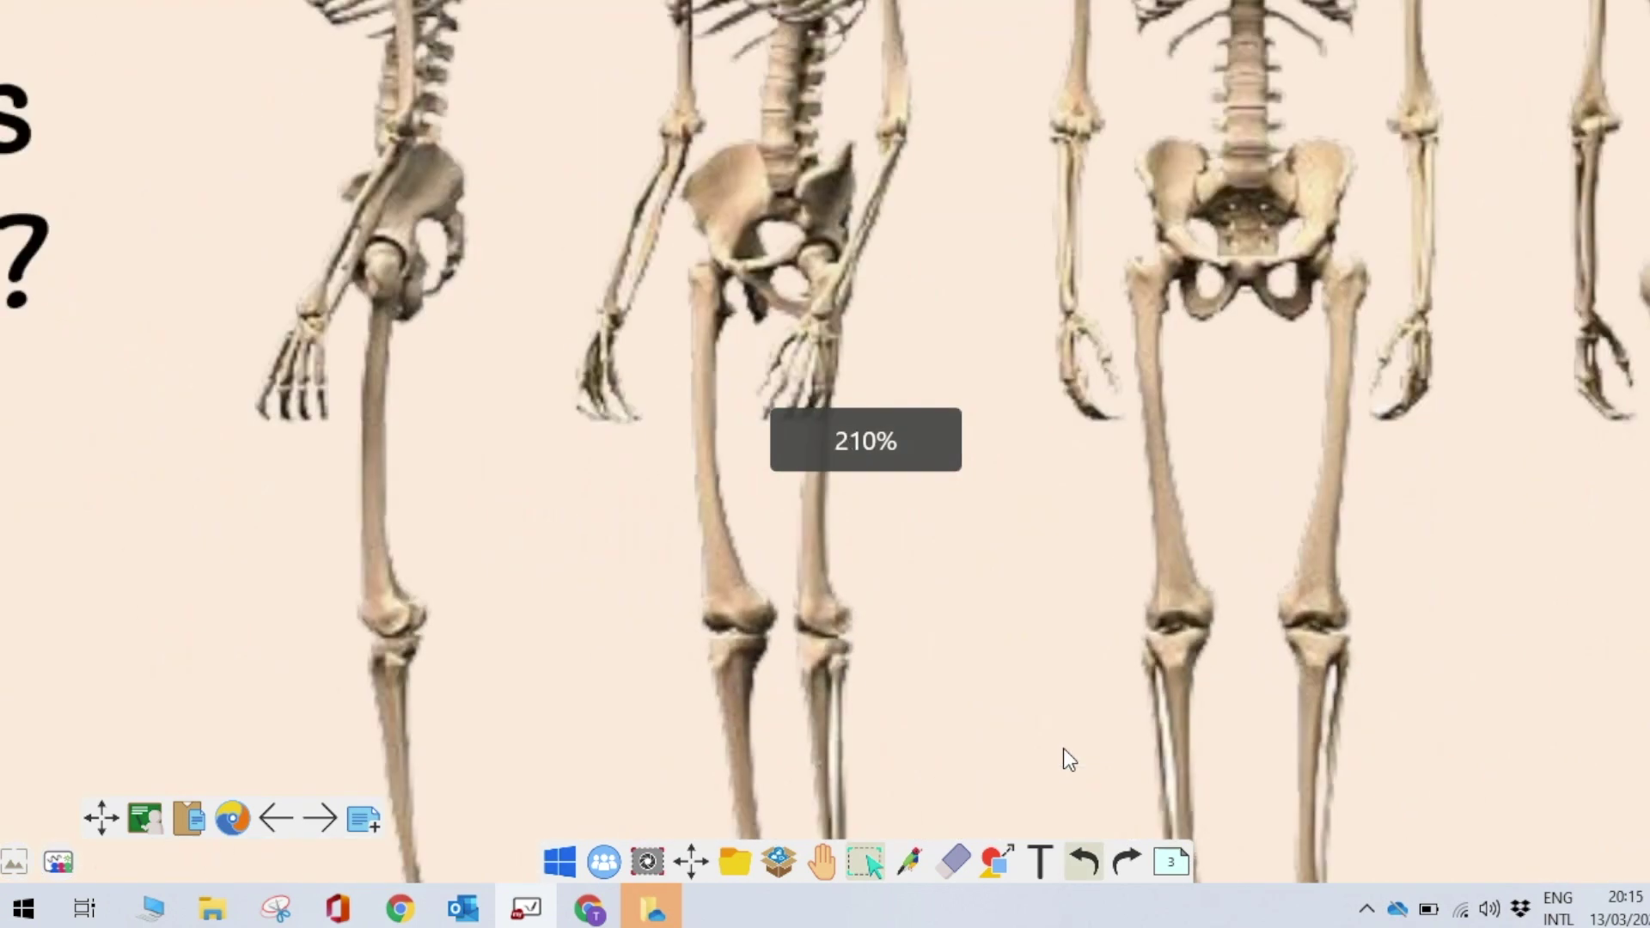
scroll(1064, 748, "down", 5)
scroll(1064, 748, "up", 3)
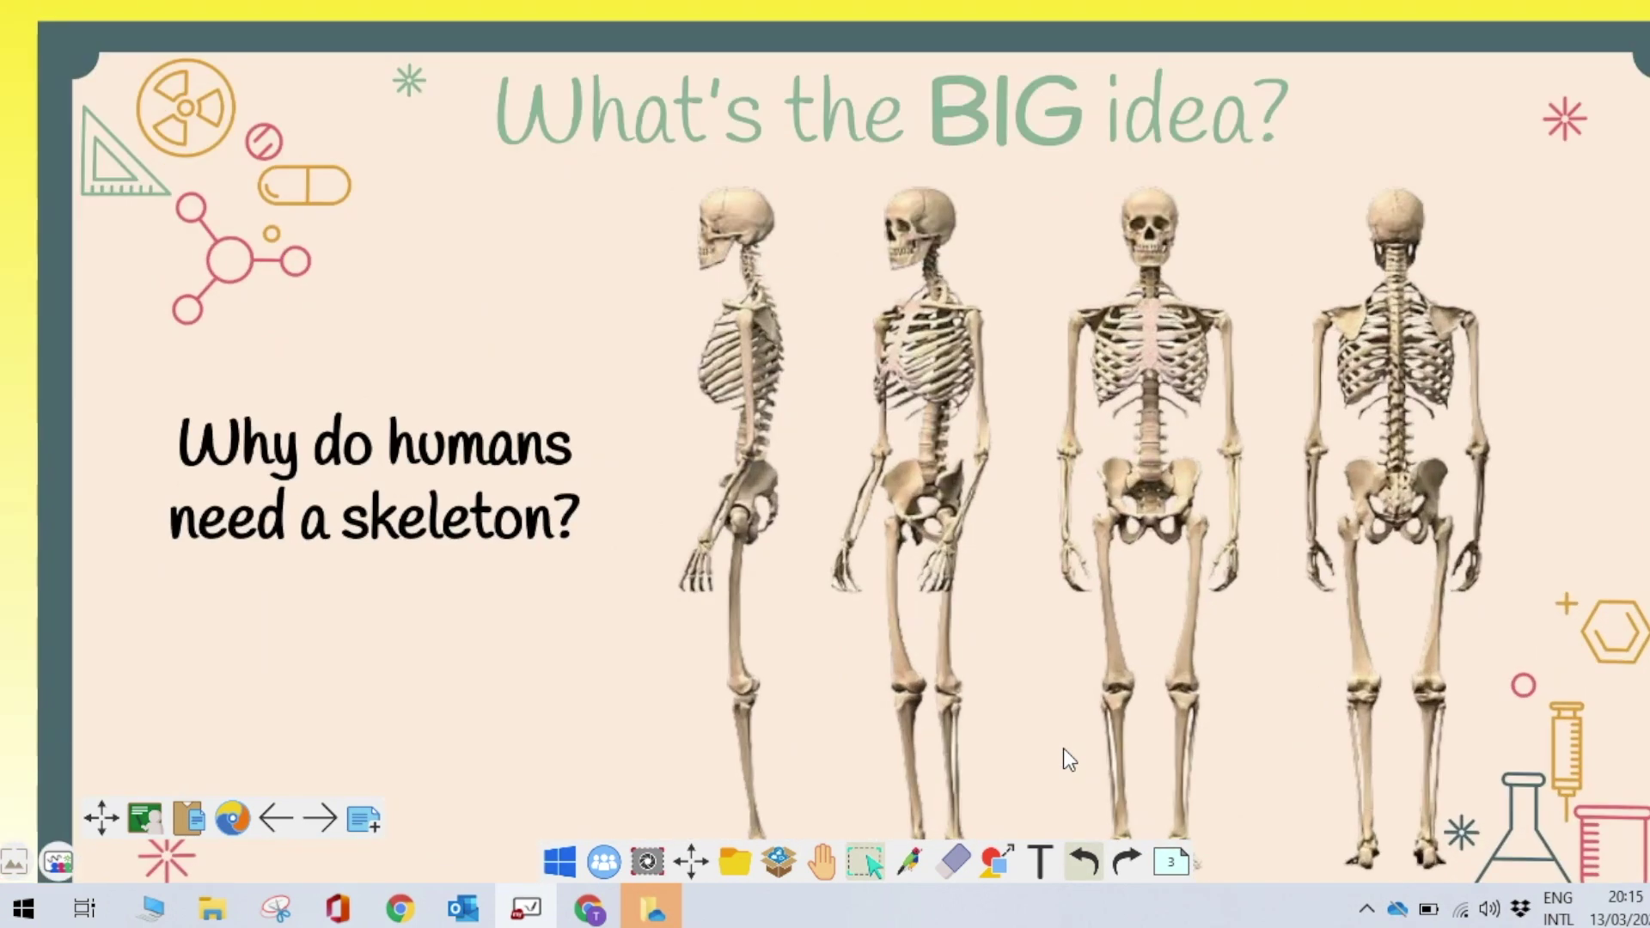
left_click(1170, 862)
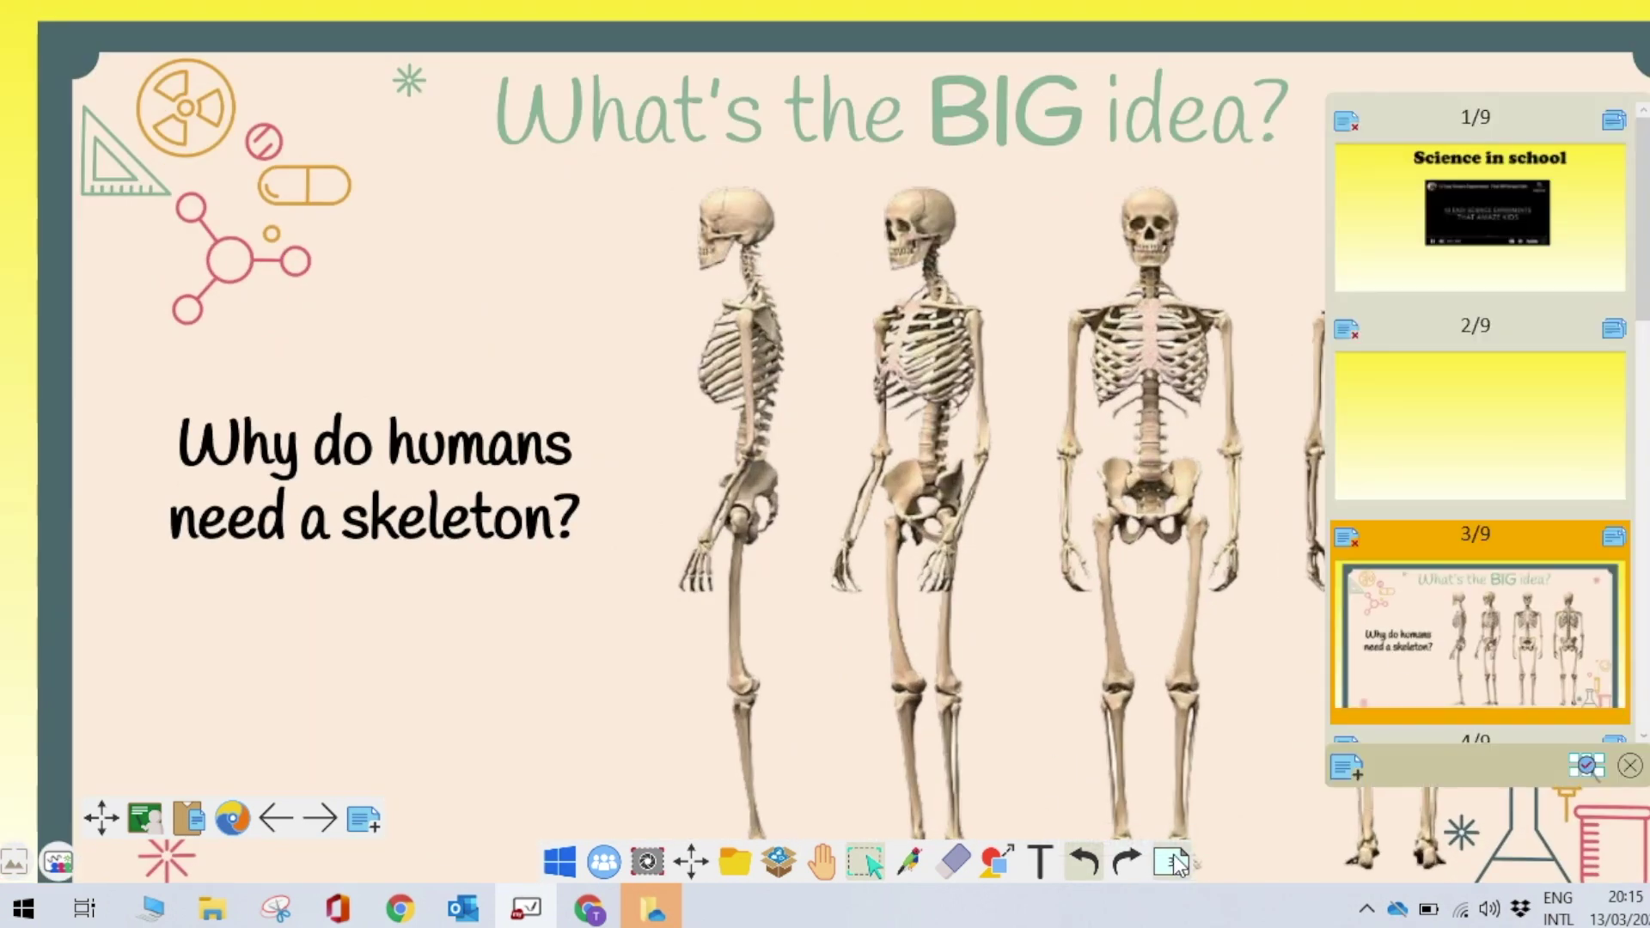
scroll(1396, 647, "down", 3)
scroll(1396, 647, "up", 3)
Step: Step forward through three pages, then back one page
left_click(323, 819)
left_click(323, 819)
left_click(324, 819)
left_click(323, 819)
left_click(327, 821)
left_click(327, 821)
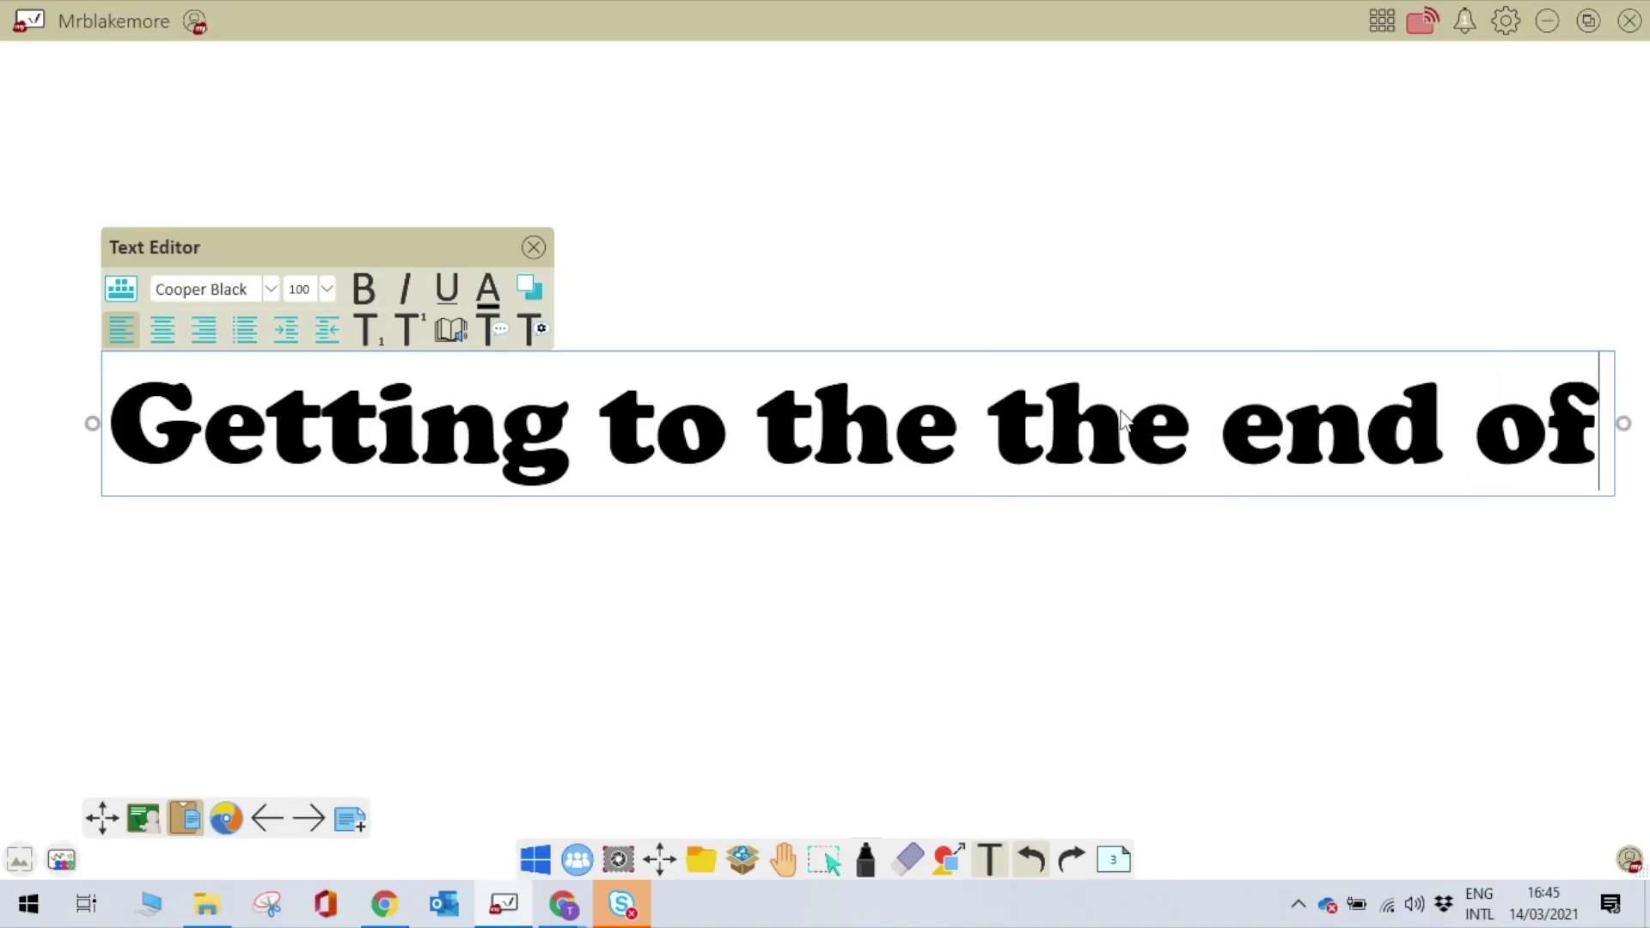
Step: Extend the bold sentence with 'the end of the line and then realising that you can use the infinite canvas to add more', then start a new line
type(" the line and then realise")
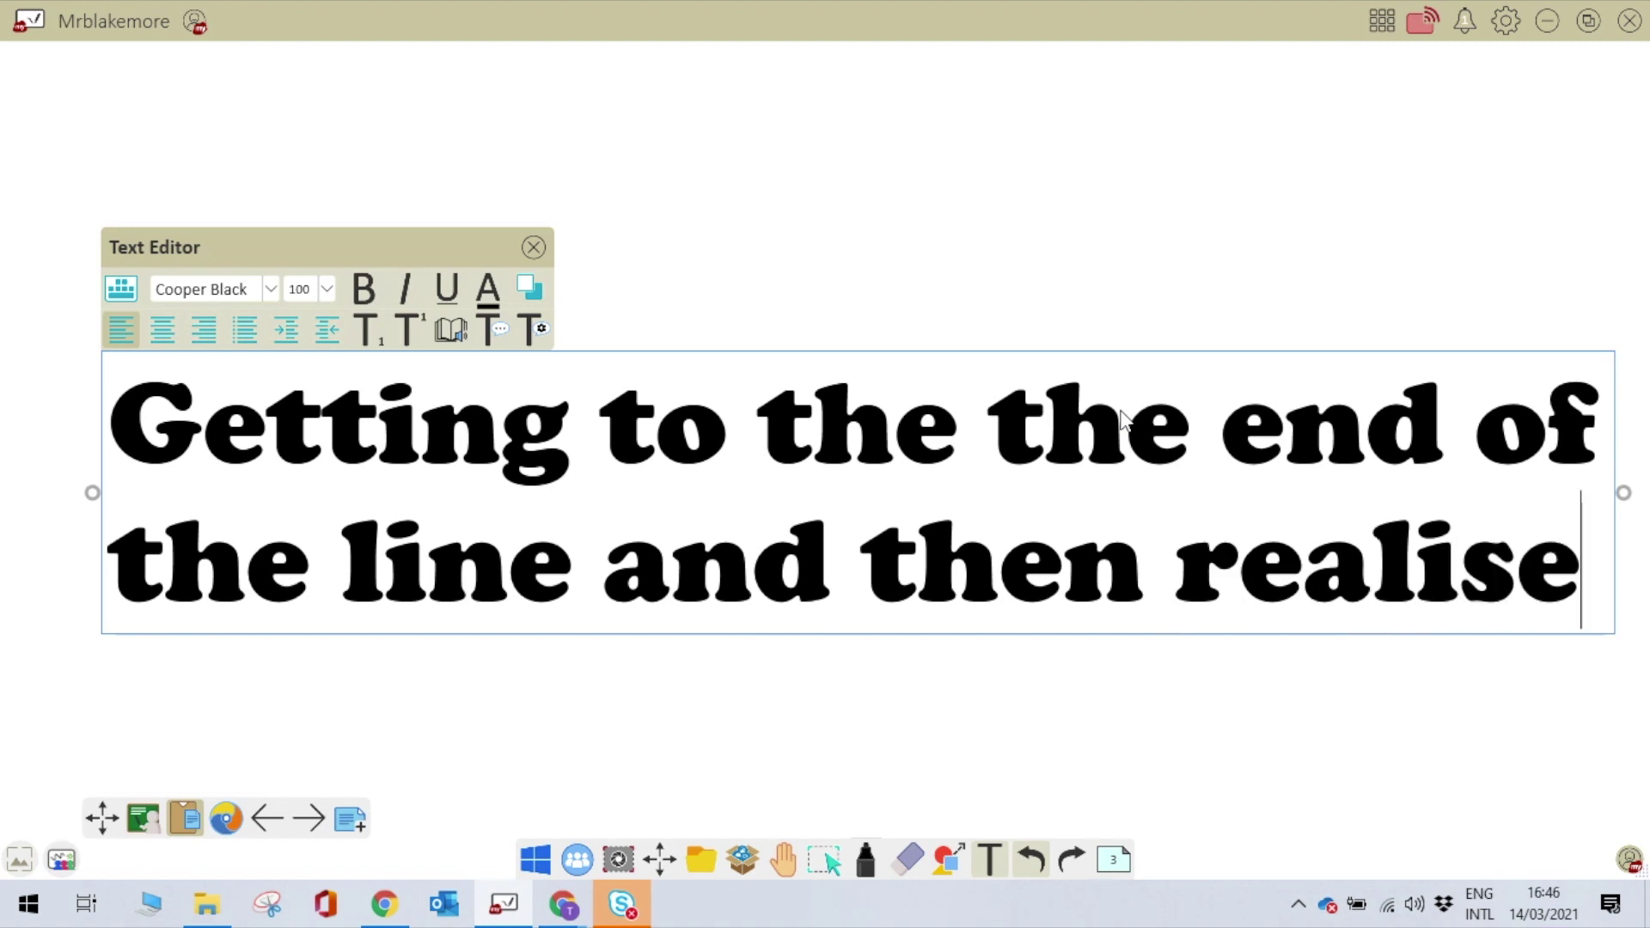
key("BackSpace")
type("in")
left_click(911, 704)
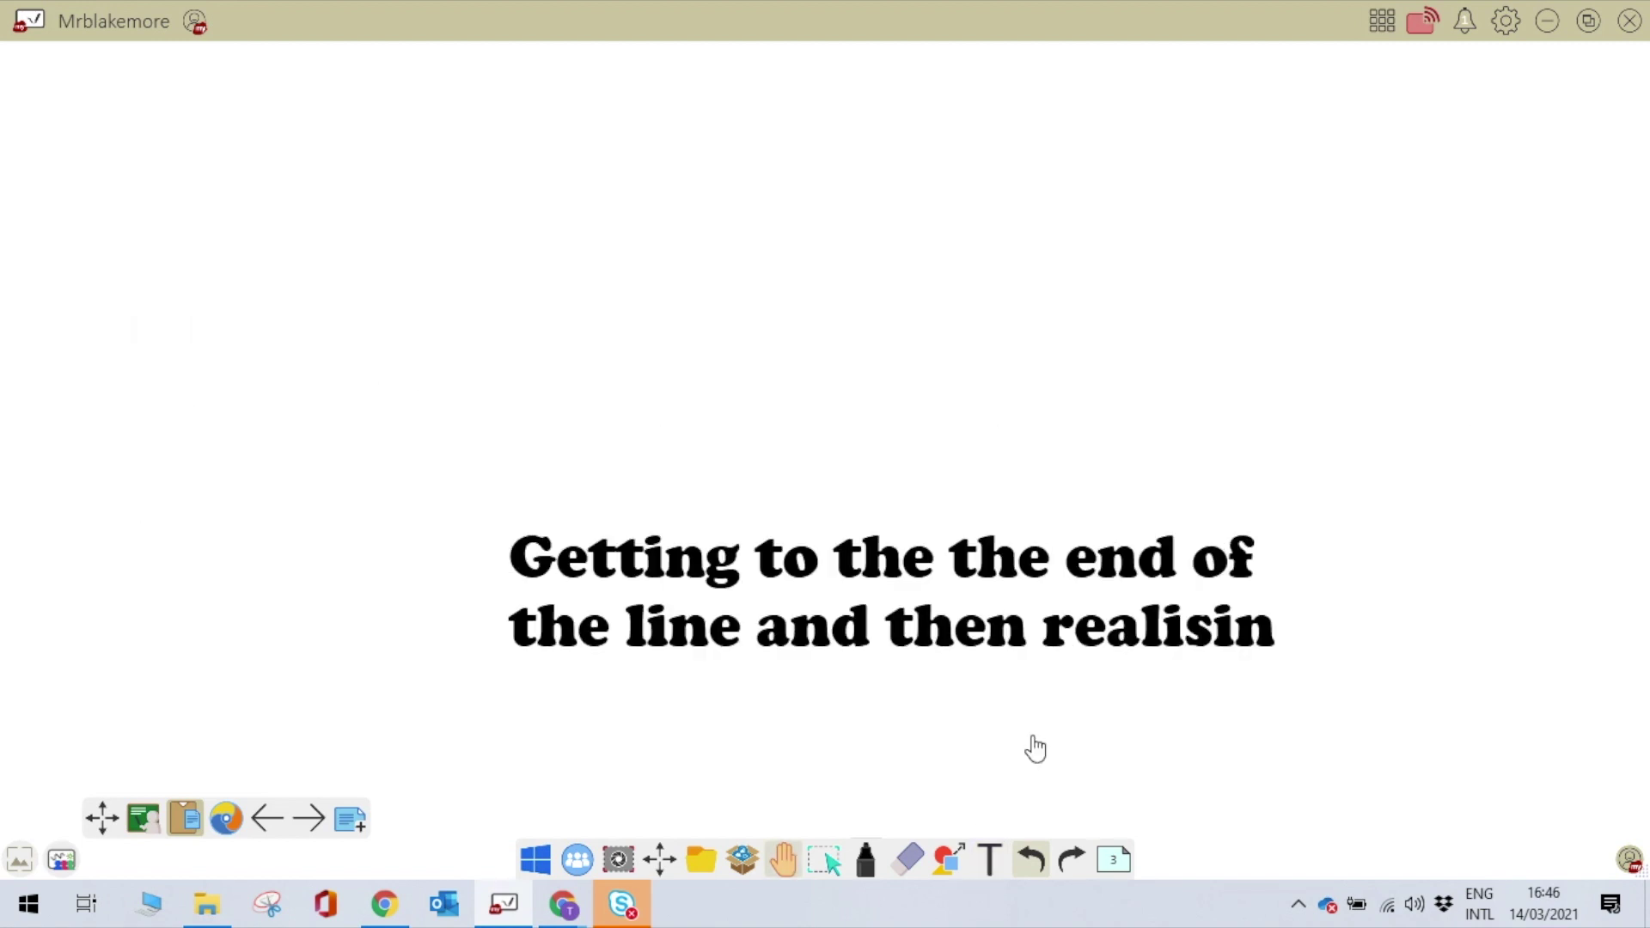
left_click(990, 859)
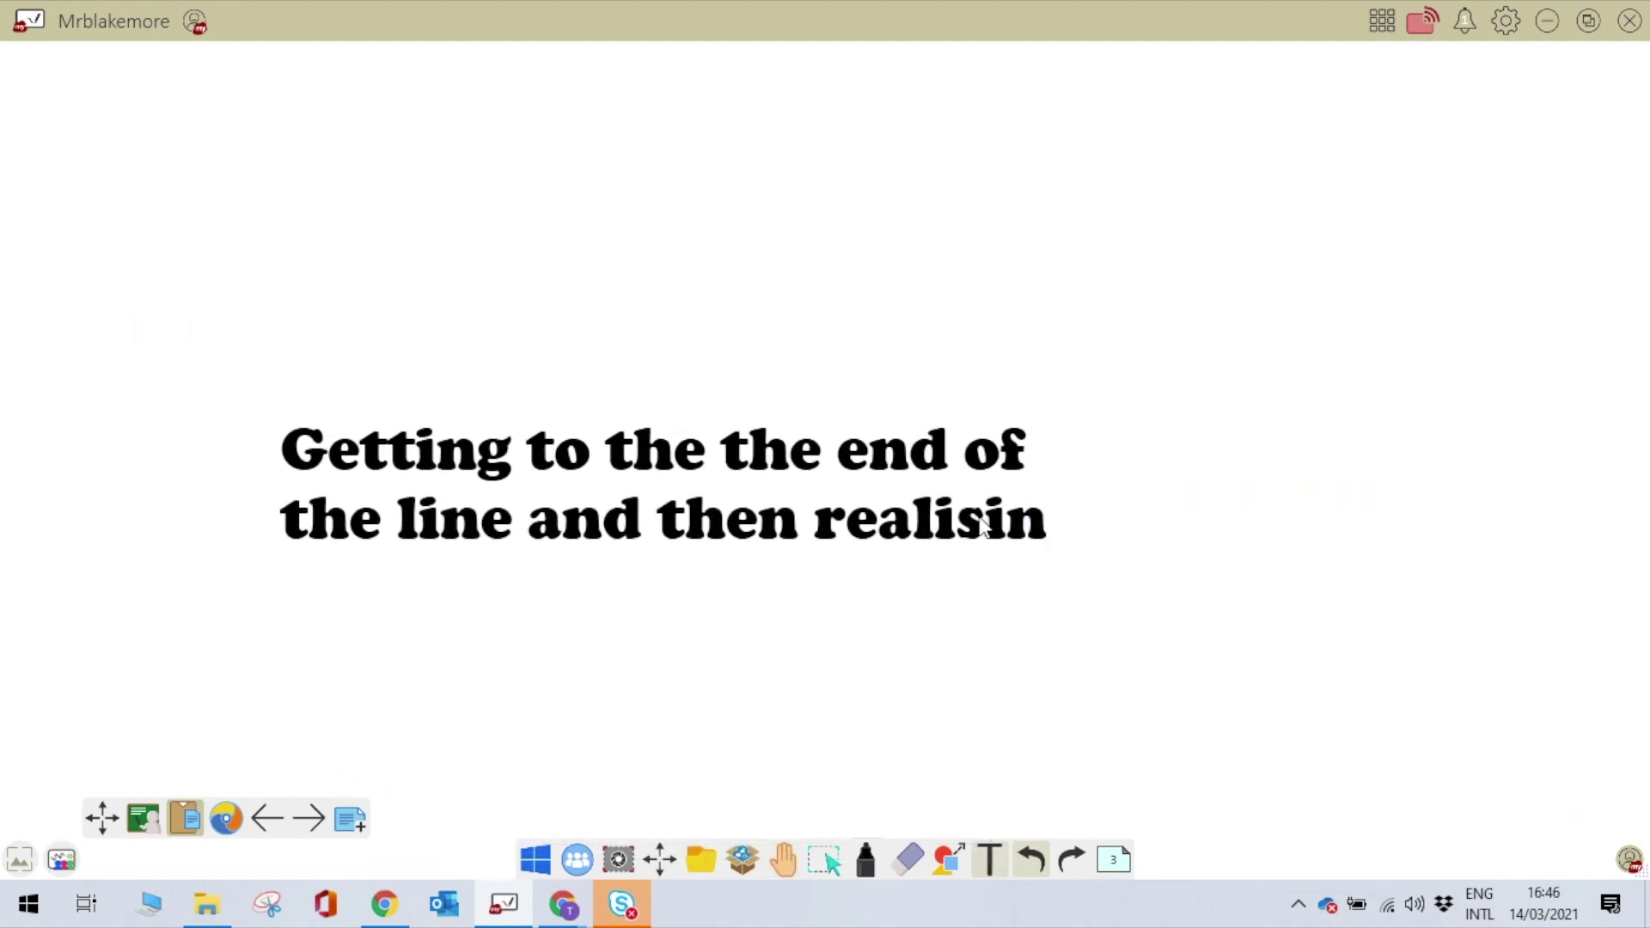
left_click(1115, 569)
type("g that you  can u")
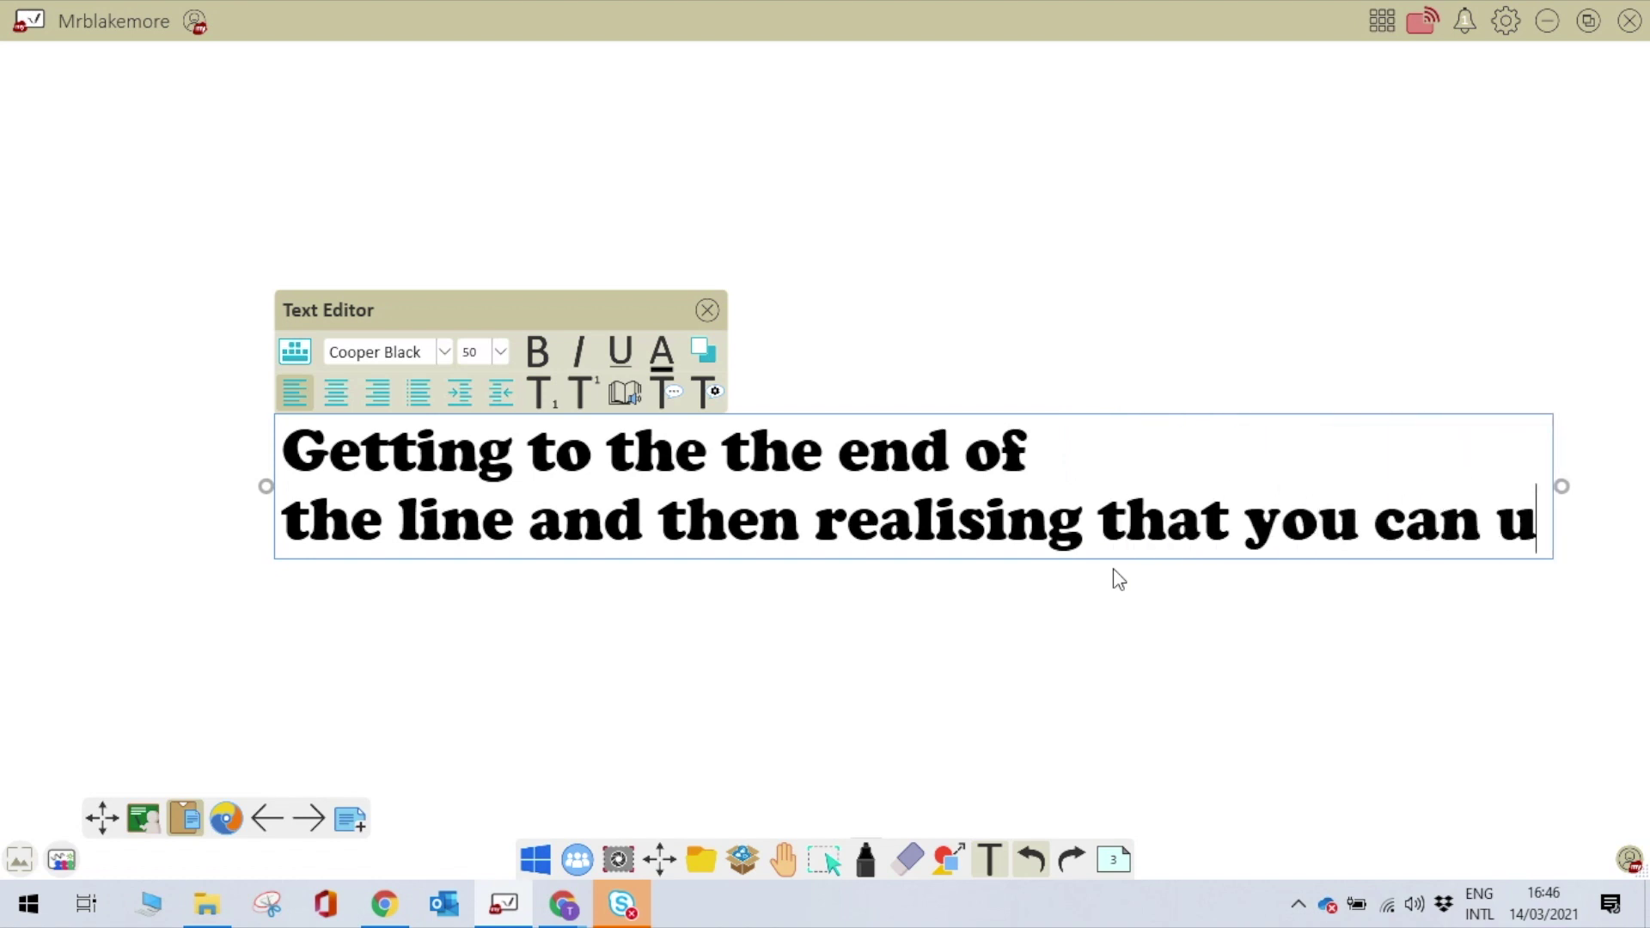
type("se the infinite canva")
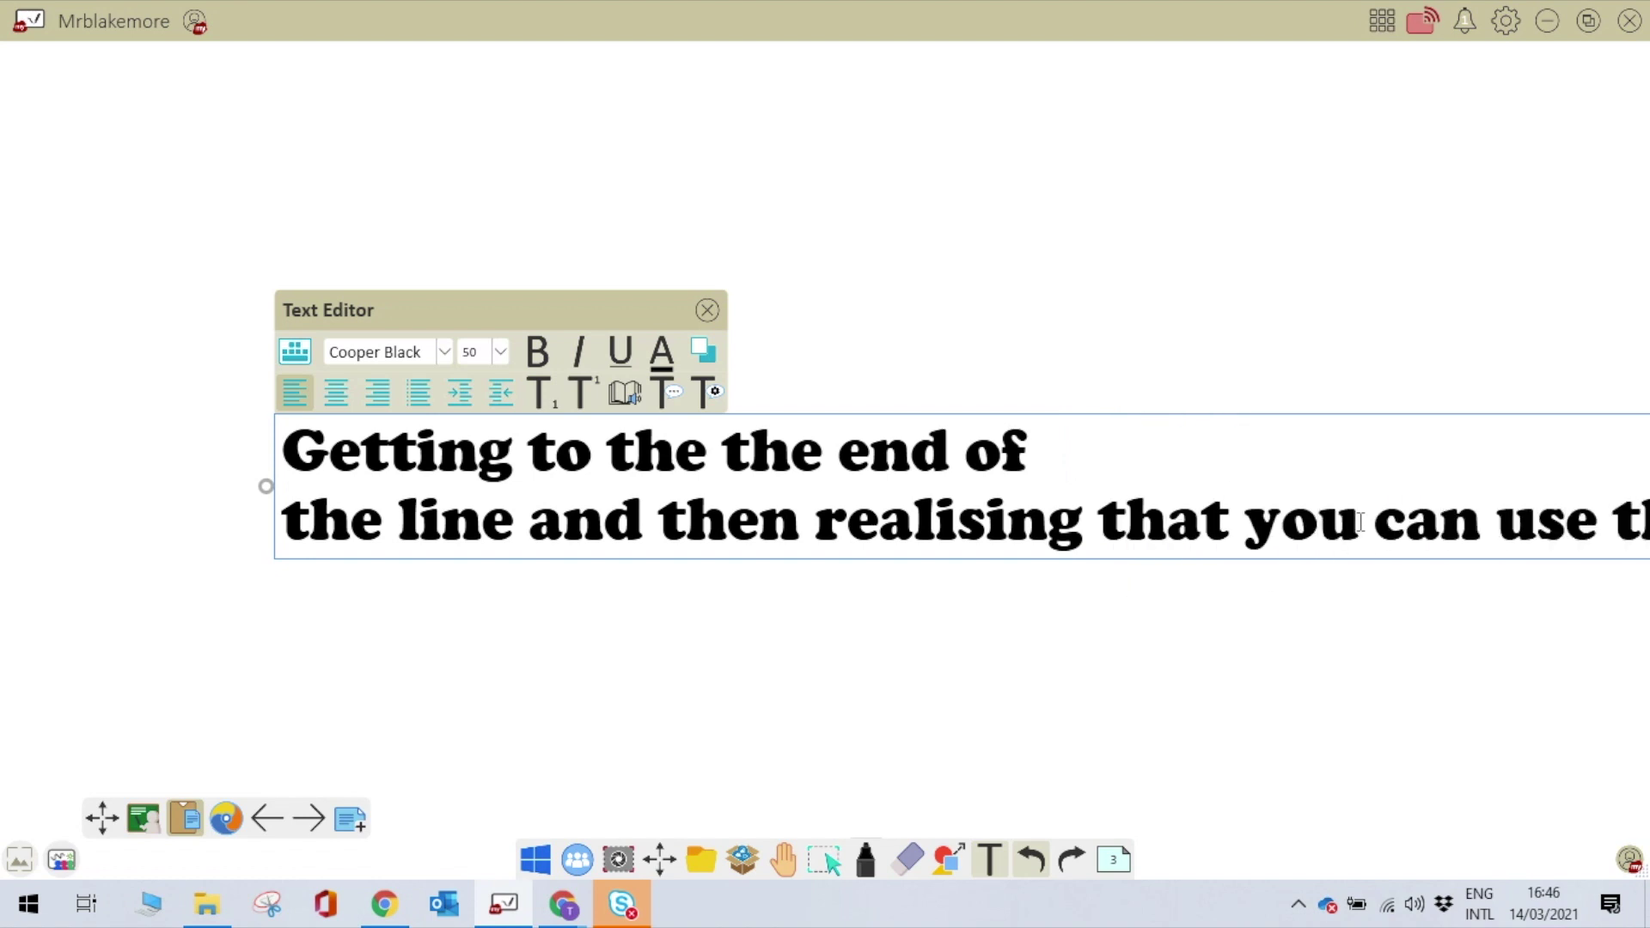
type("s to add more")
key("Return")
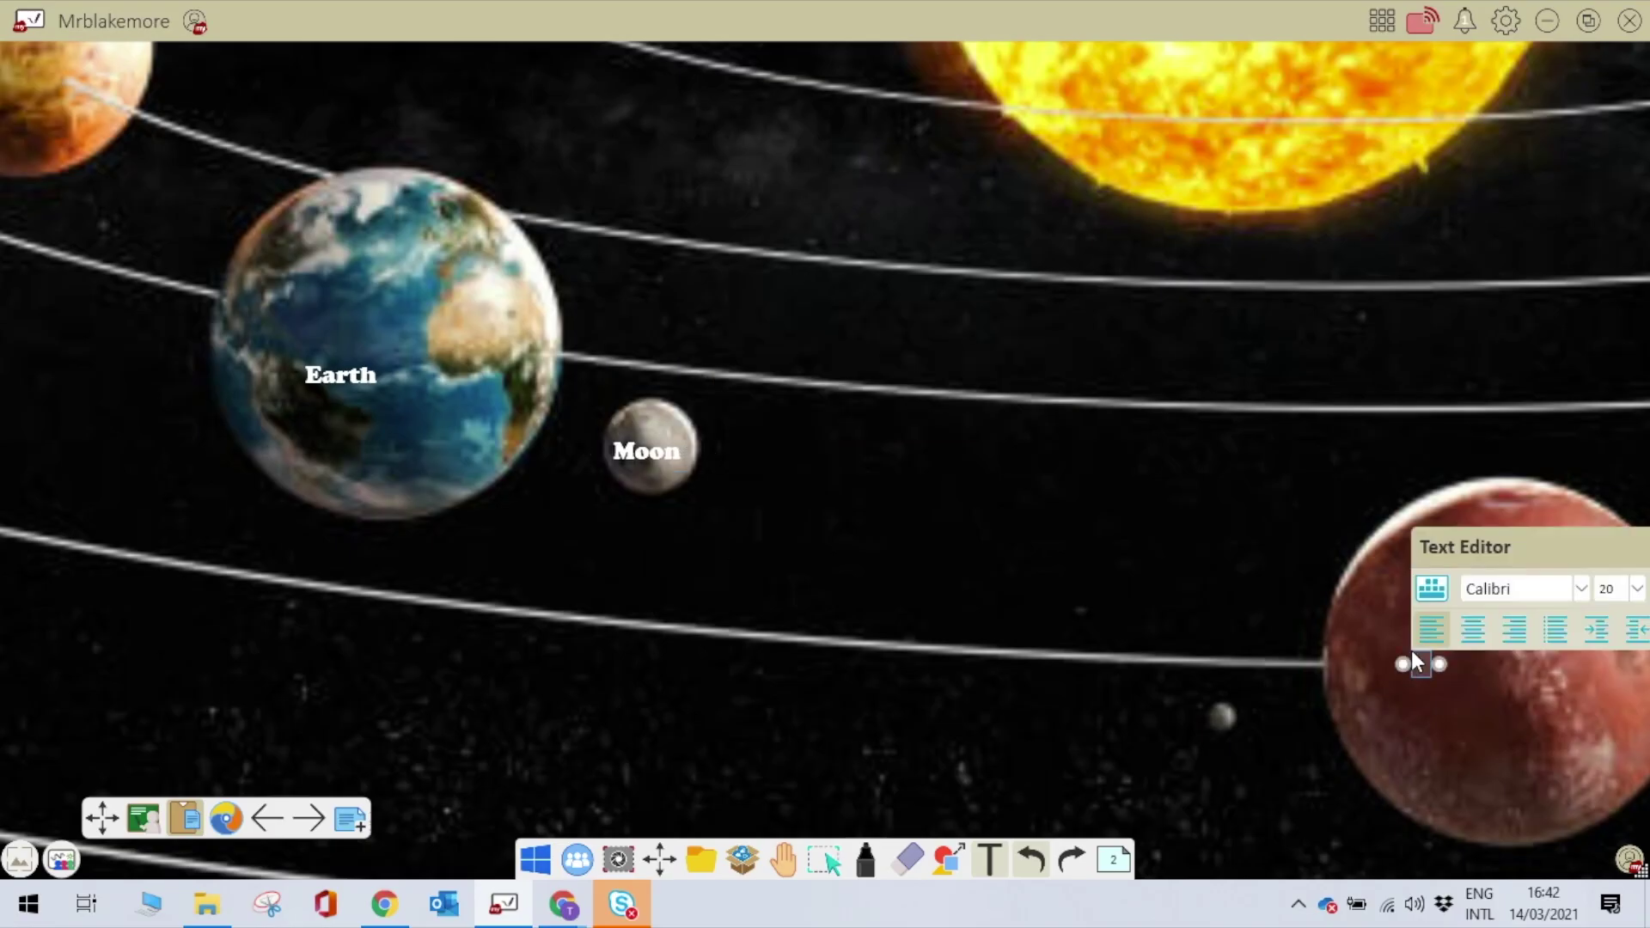
Step: Add 'Sun' and 'Mercury' text labels on the Sun and the small planet beside it
left_click(1297, 542)
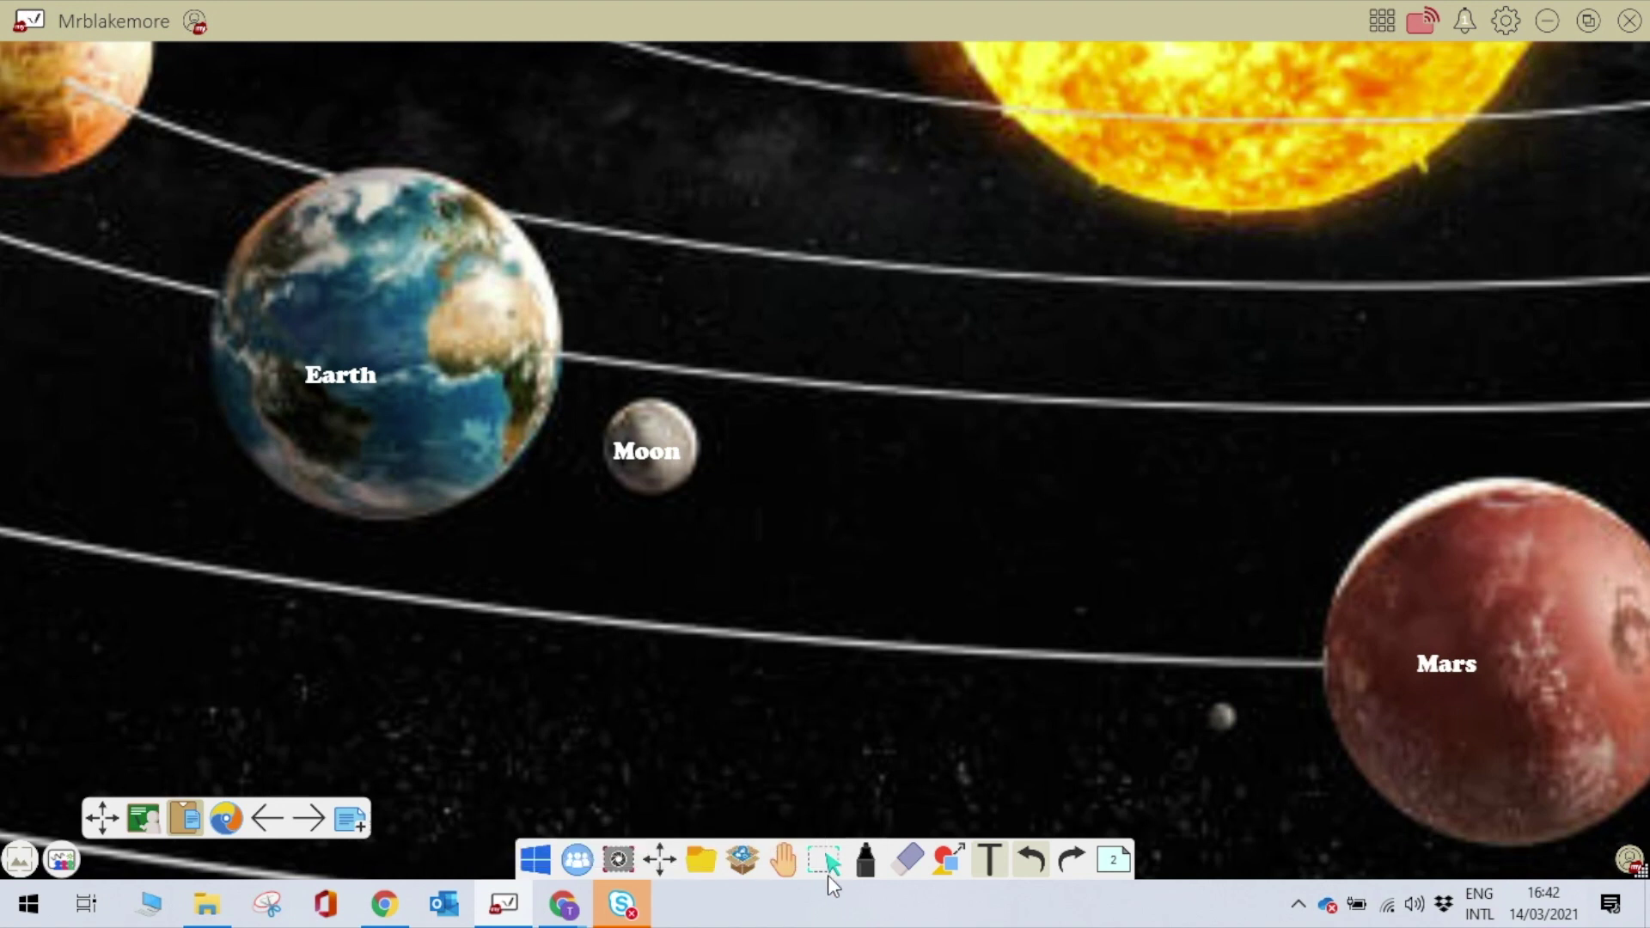
scroll(1028, 564, "down", 5)
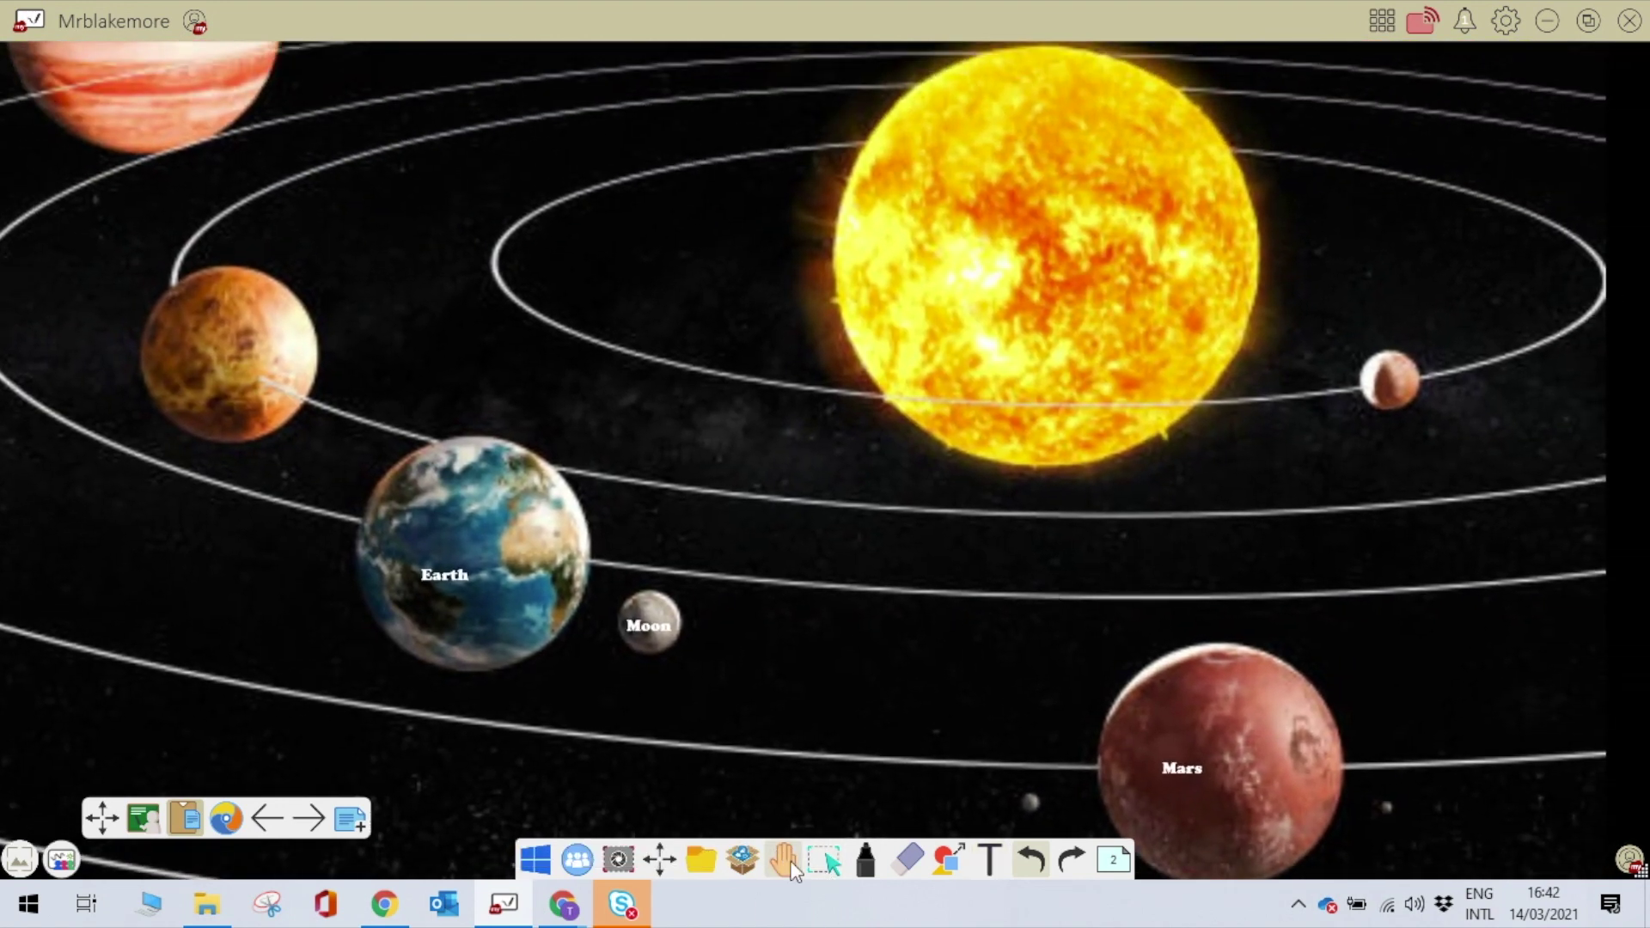
left_click(1014, 243)
type("Sun")
left_click(1317, 514)
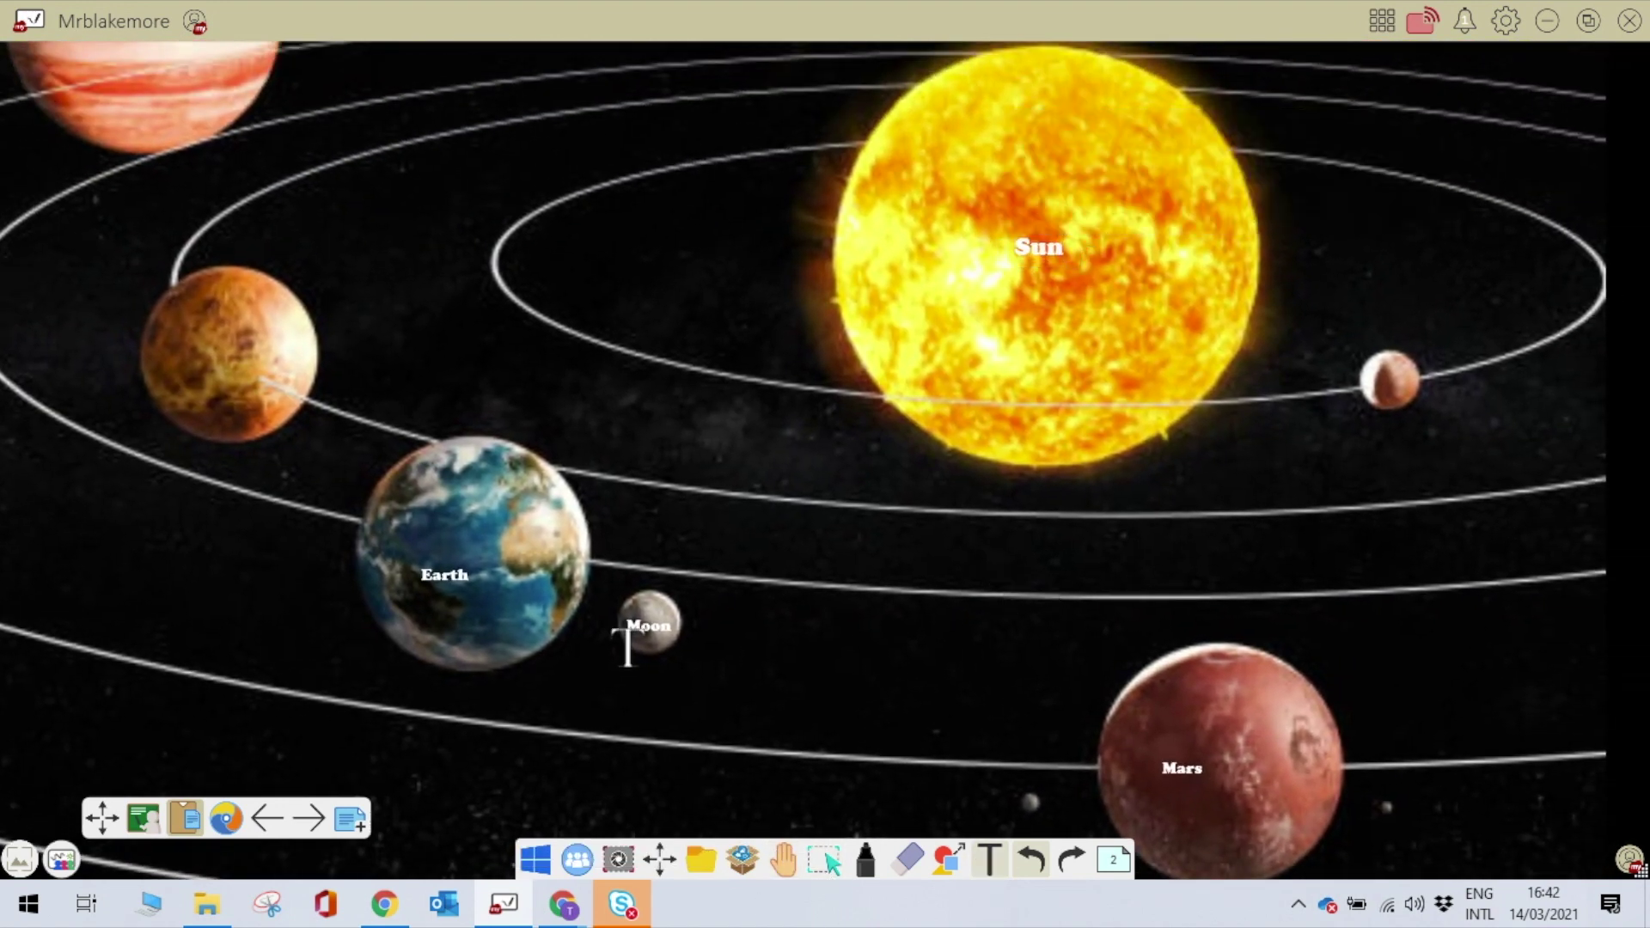
left_click(997, 855)
left_click(1362, 431)
type("Mercury")
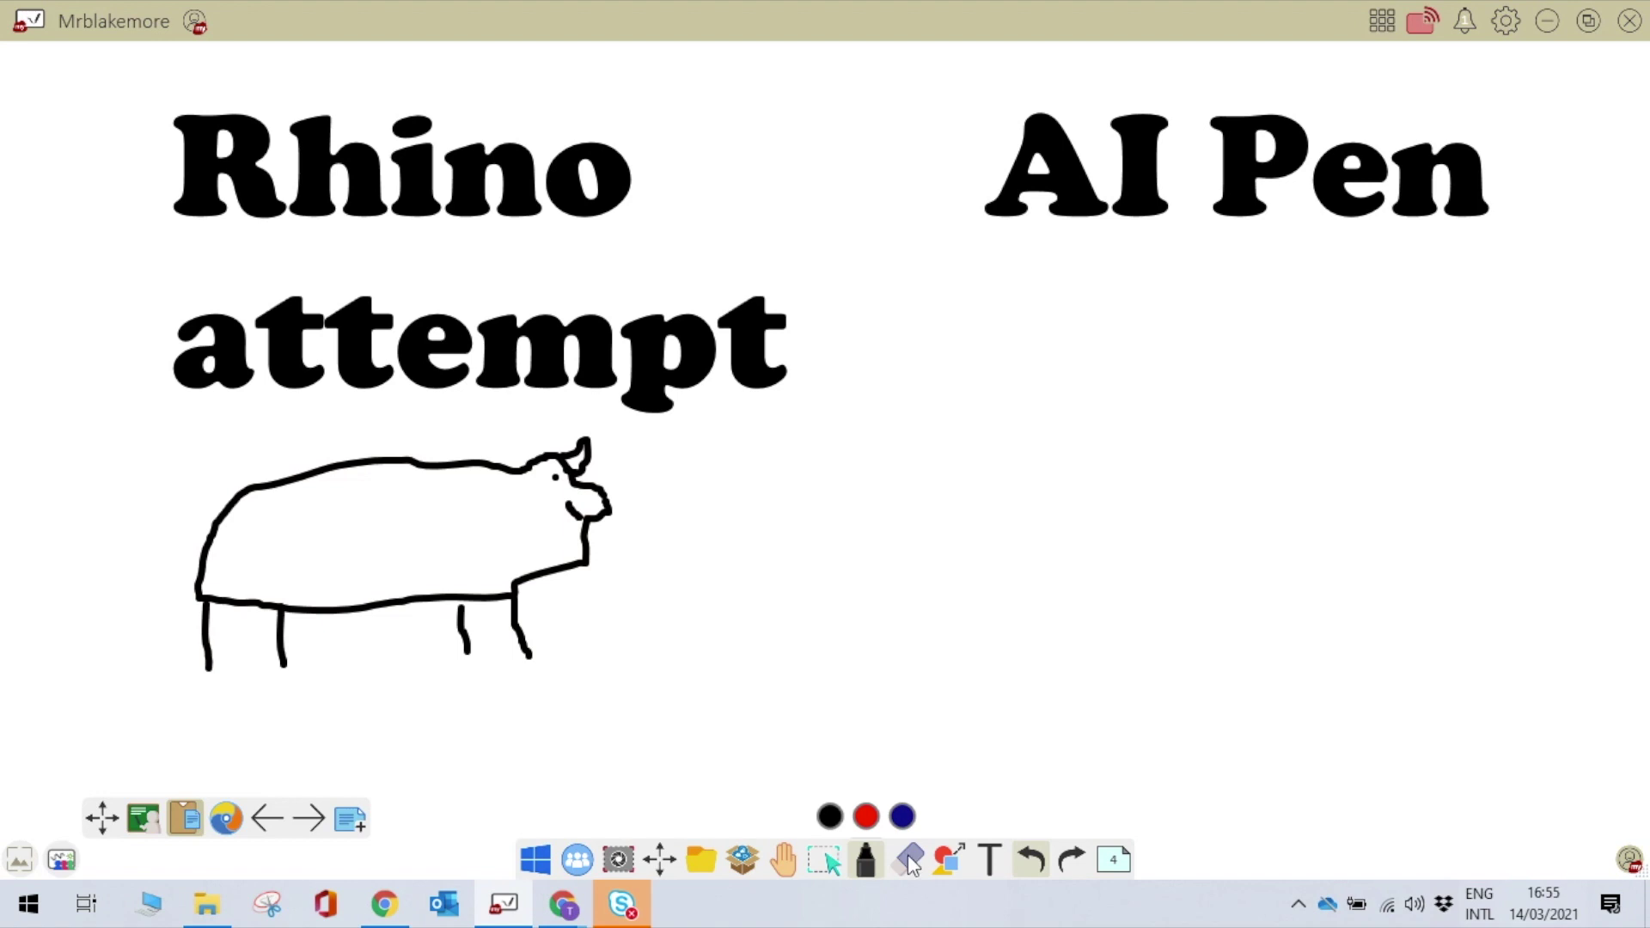
Step: Sketch a rough rhino with the AI Pen and place its suggested rhino drawing
left_click(865, 862)
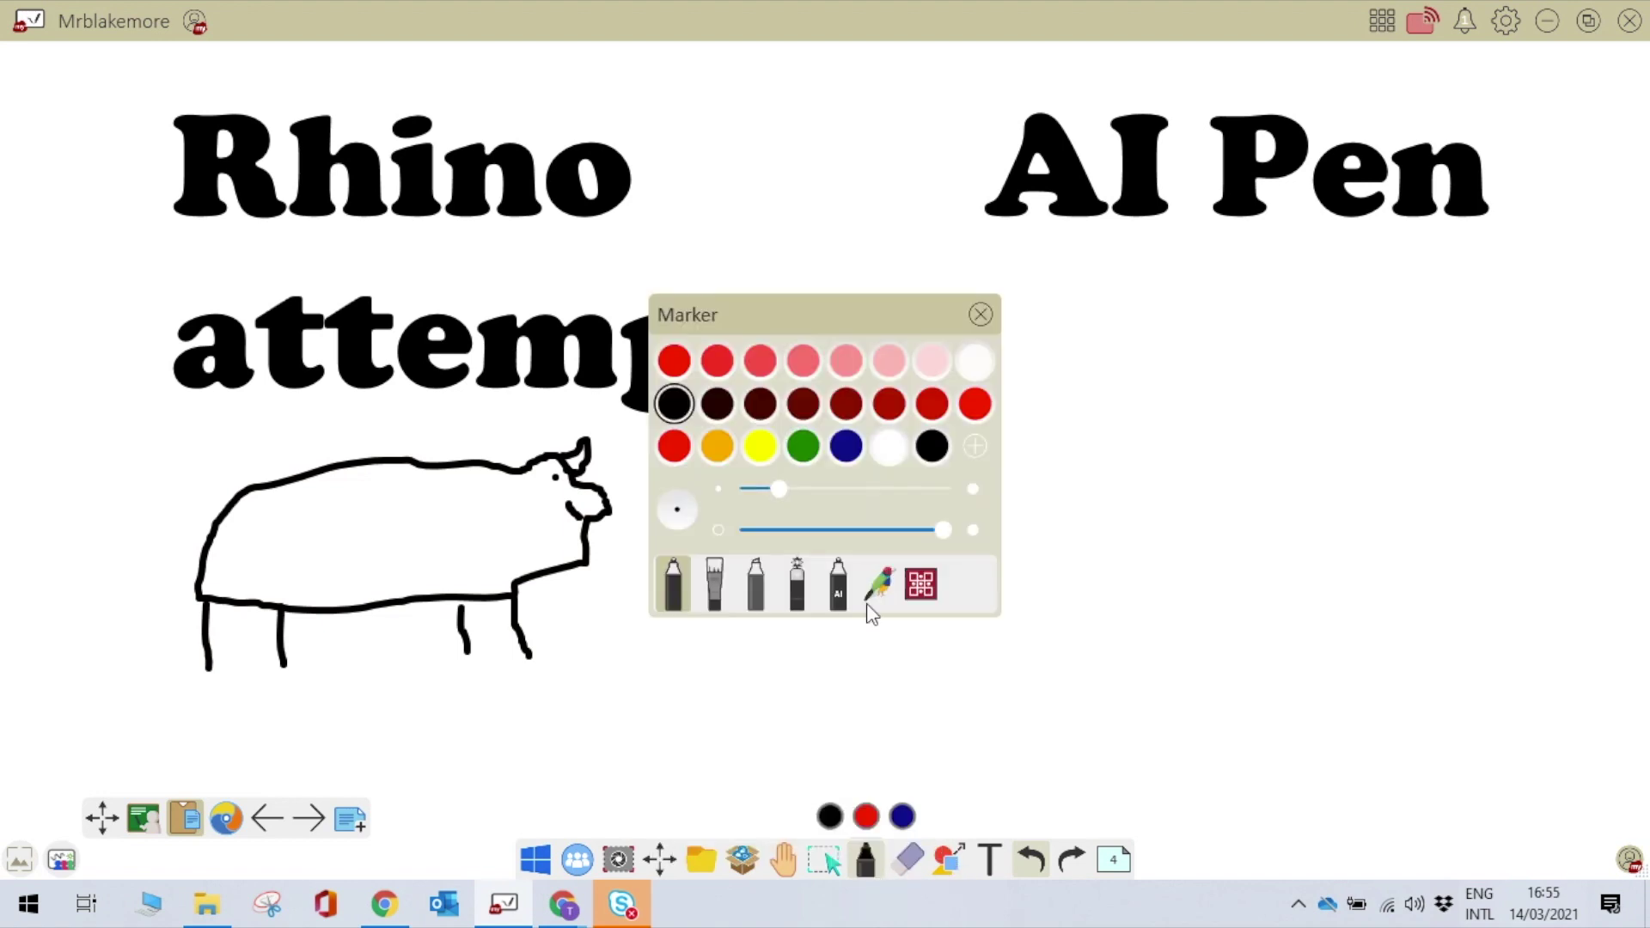
left_click(872, 612)
mouse_move(808, 492)
left_mouse_down()
mouse_move(810, 543)
mouse_move(844, 544)
left_mouse_up()
mouse_move(986, 495)
left_mouse_down()
mouse_move(993, 546)
mouse_move(1038, 531)
left_mouse_up()
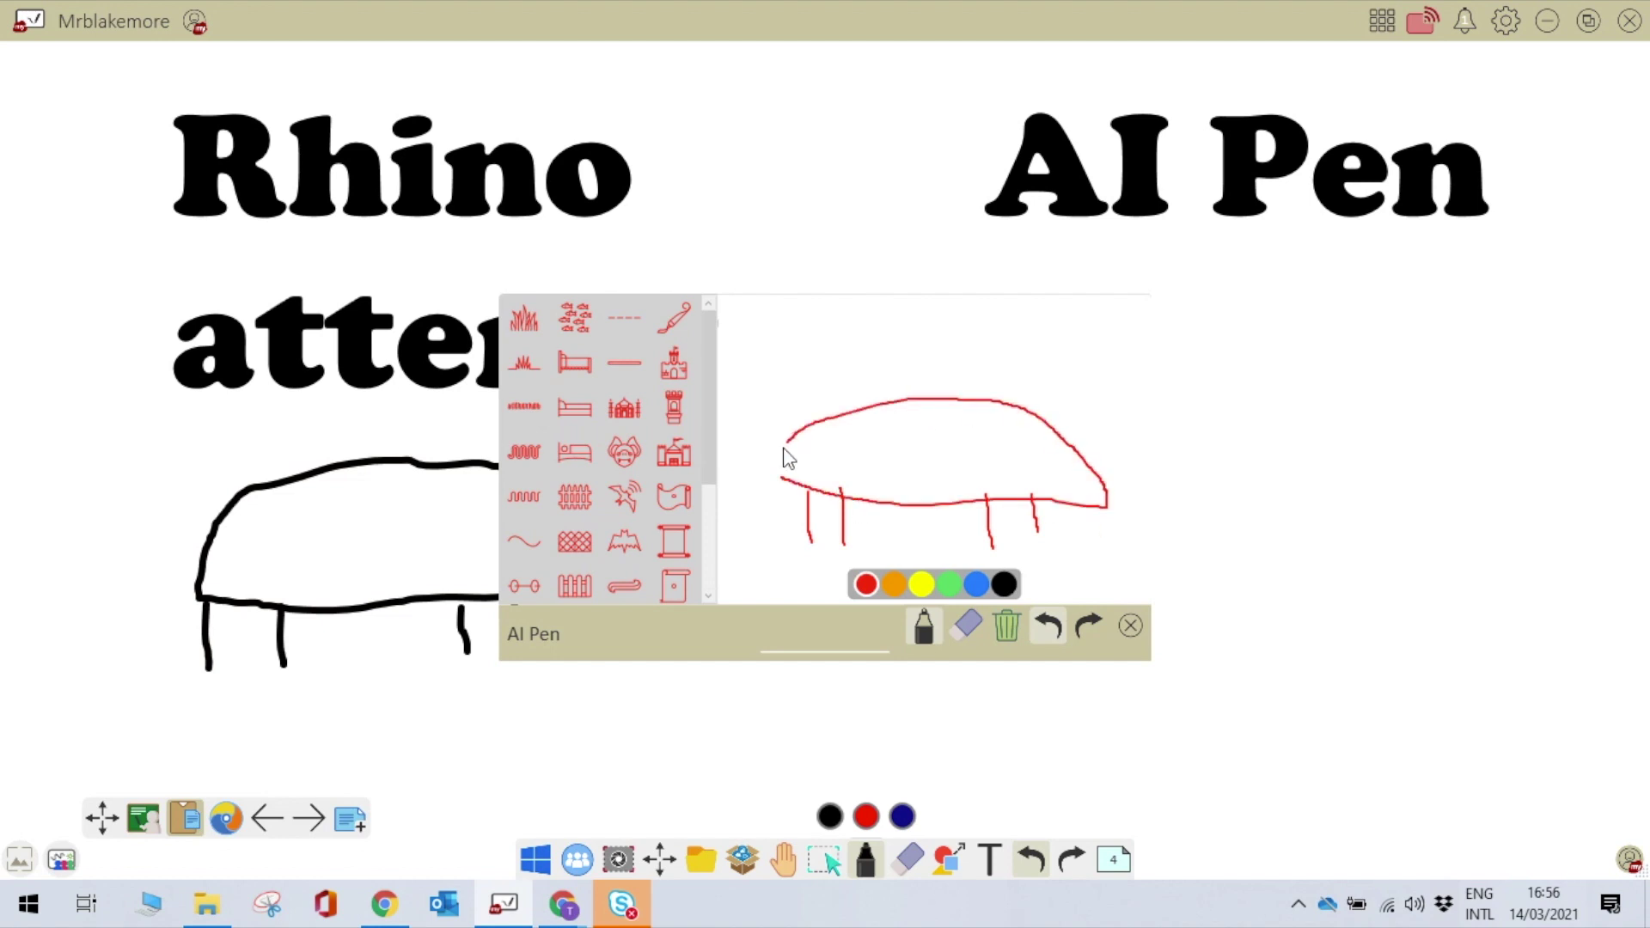
left_click_drag(785, 444, 780, 479)
left_click(1016, 417)
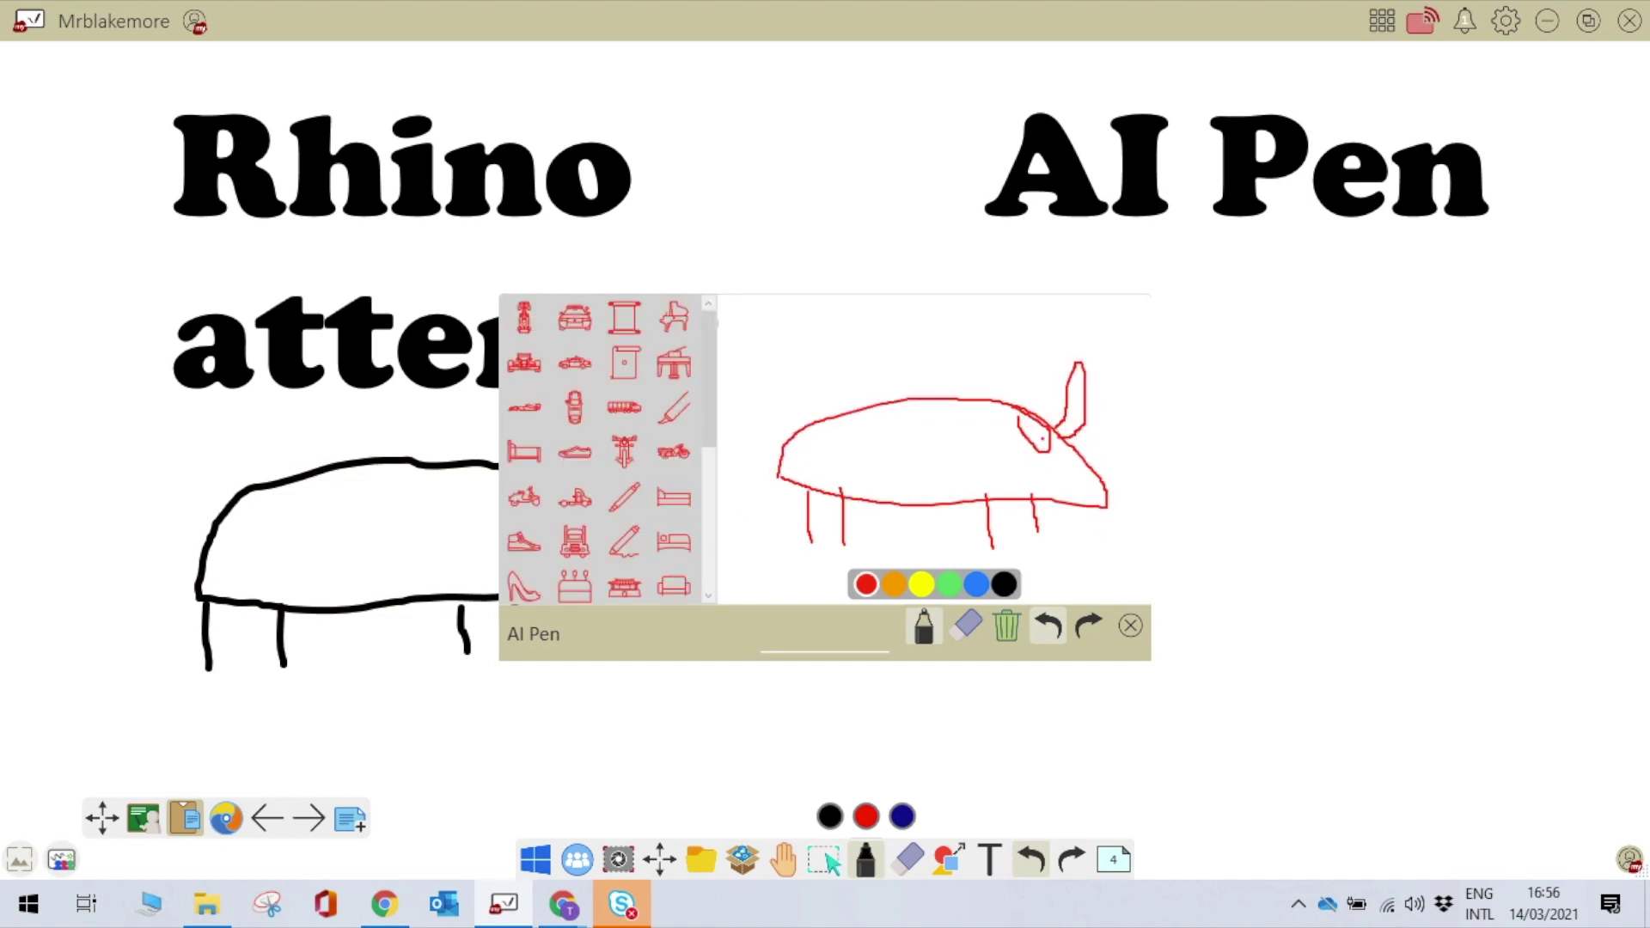
left_click_drag(1043, 428, 1061, 459)
left_click_drag(753, 414, 762, 432)
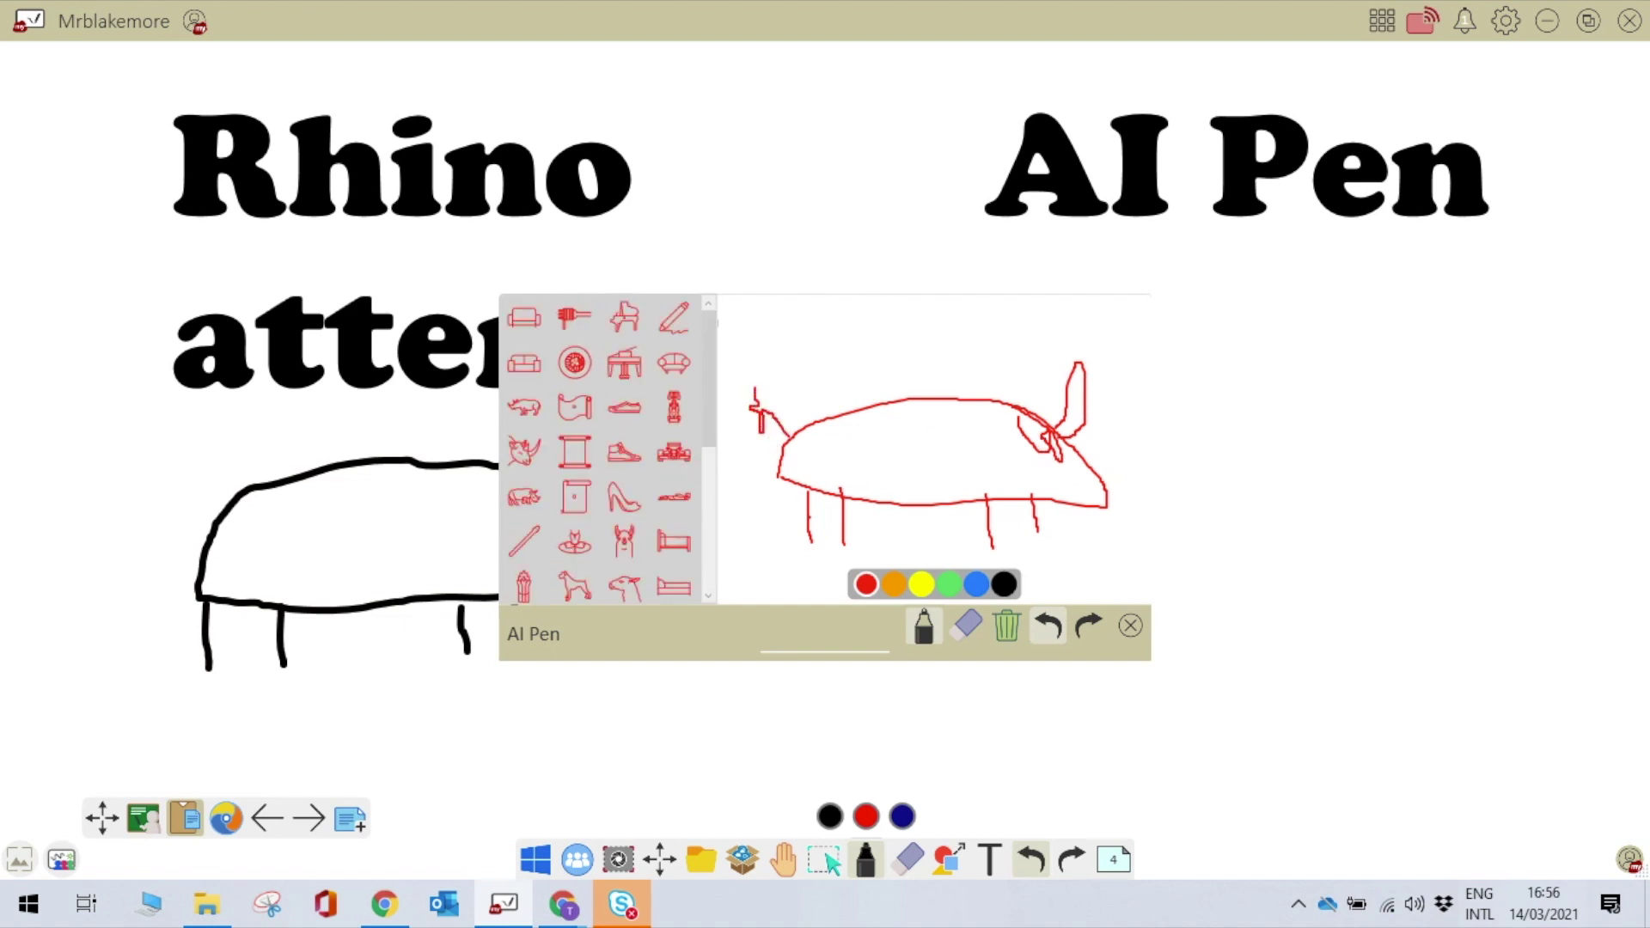
left_click(525, 496)
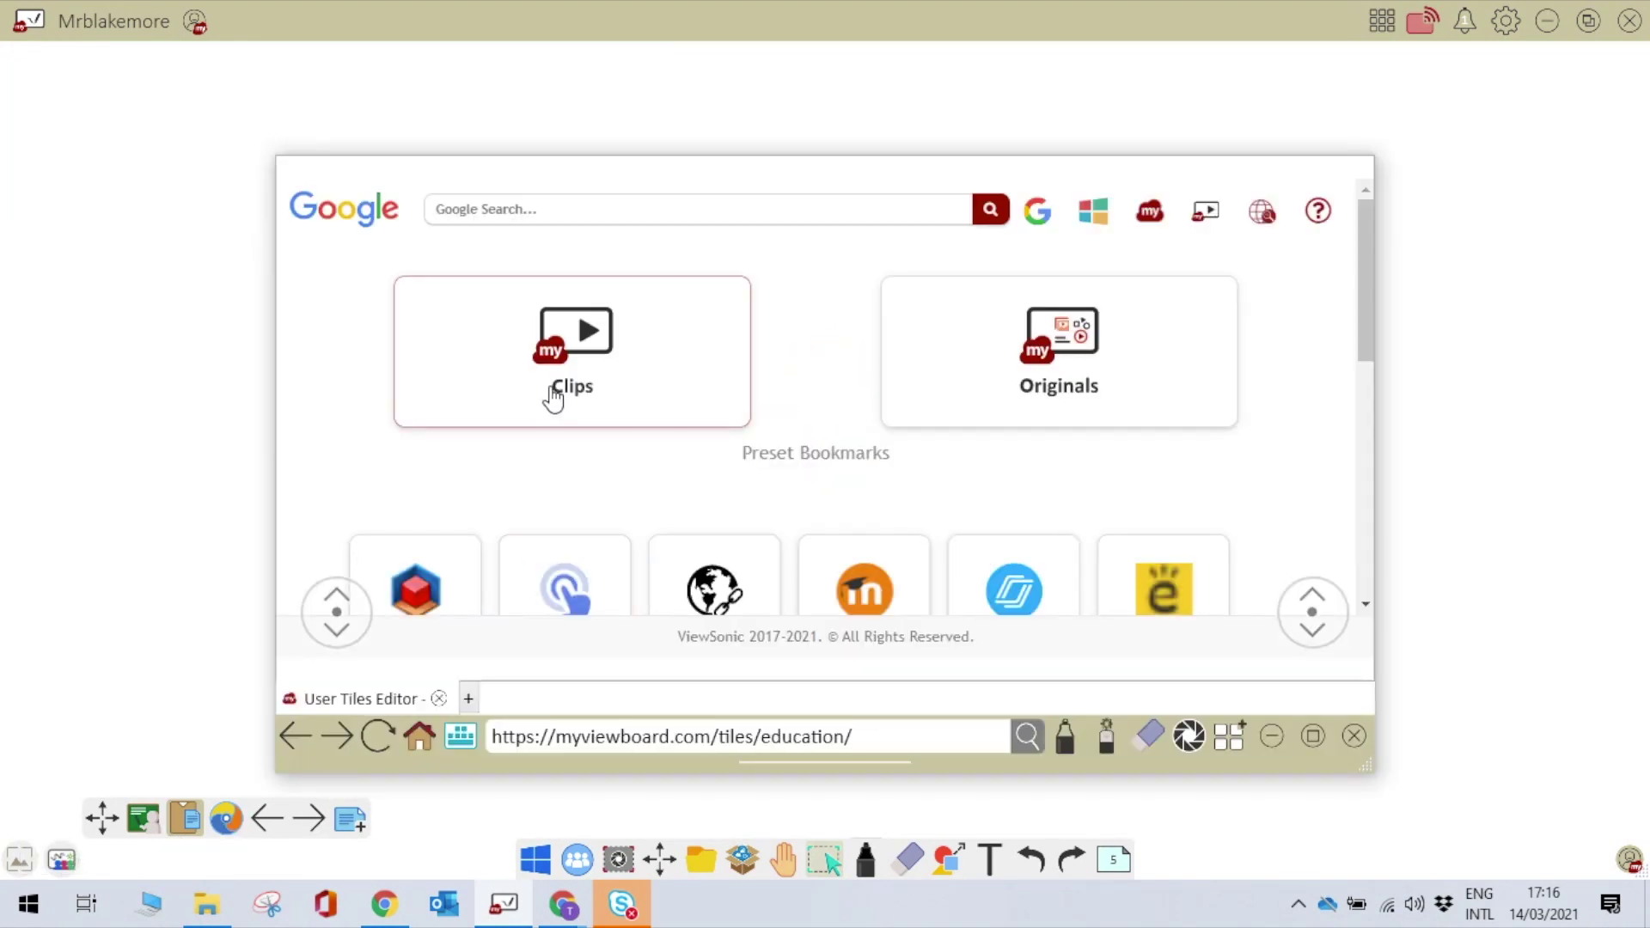
Step: Search Clips for 'science for children' and drag the first video onto the whiteboard
left_click(554, 395)
left_click(1095, 207)
type("s")
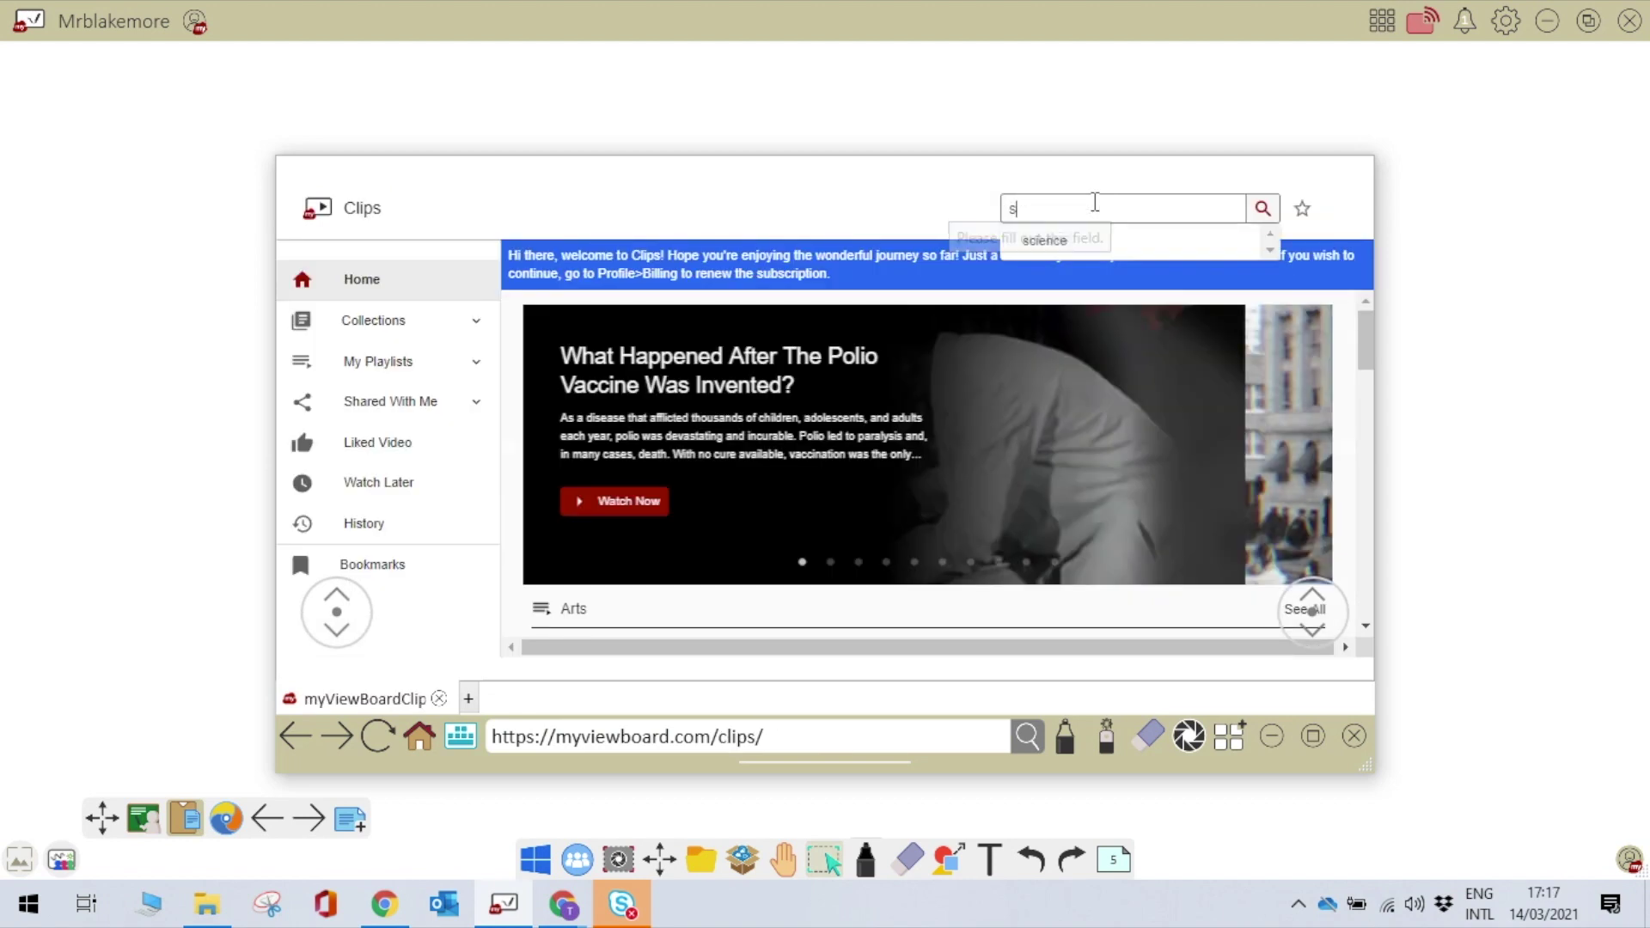
type("cience for children")
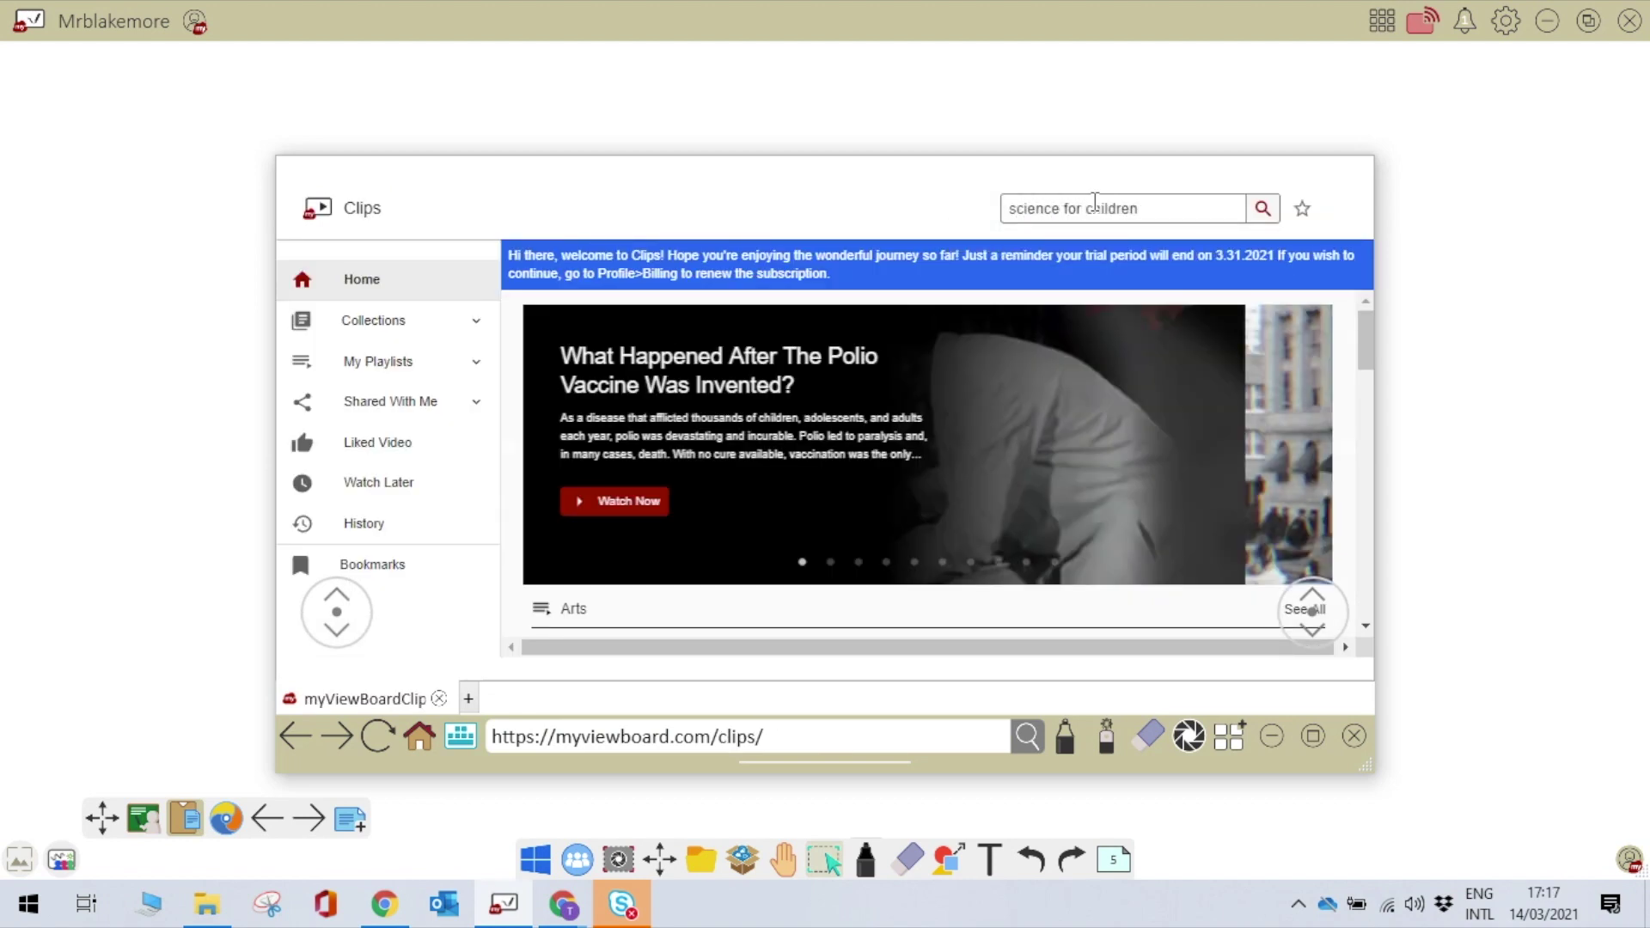
key("Return")
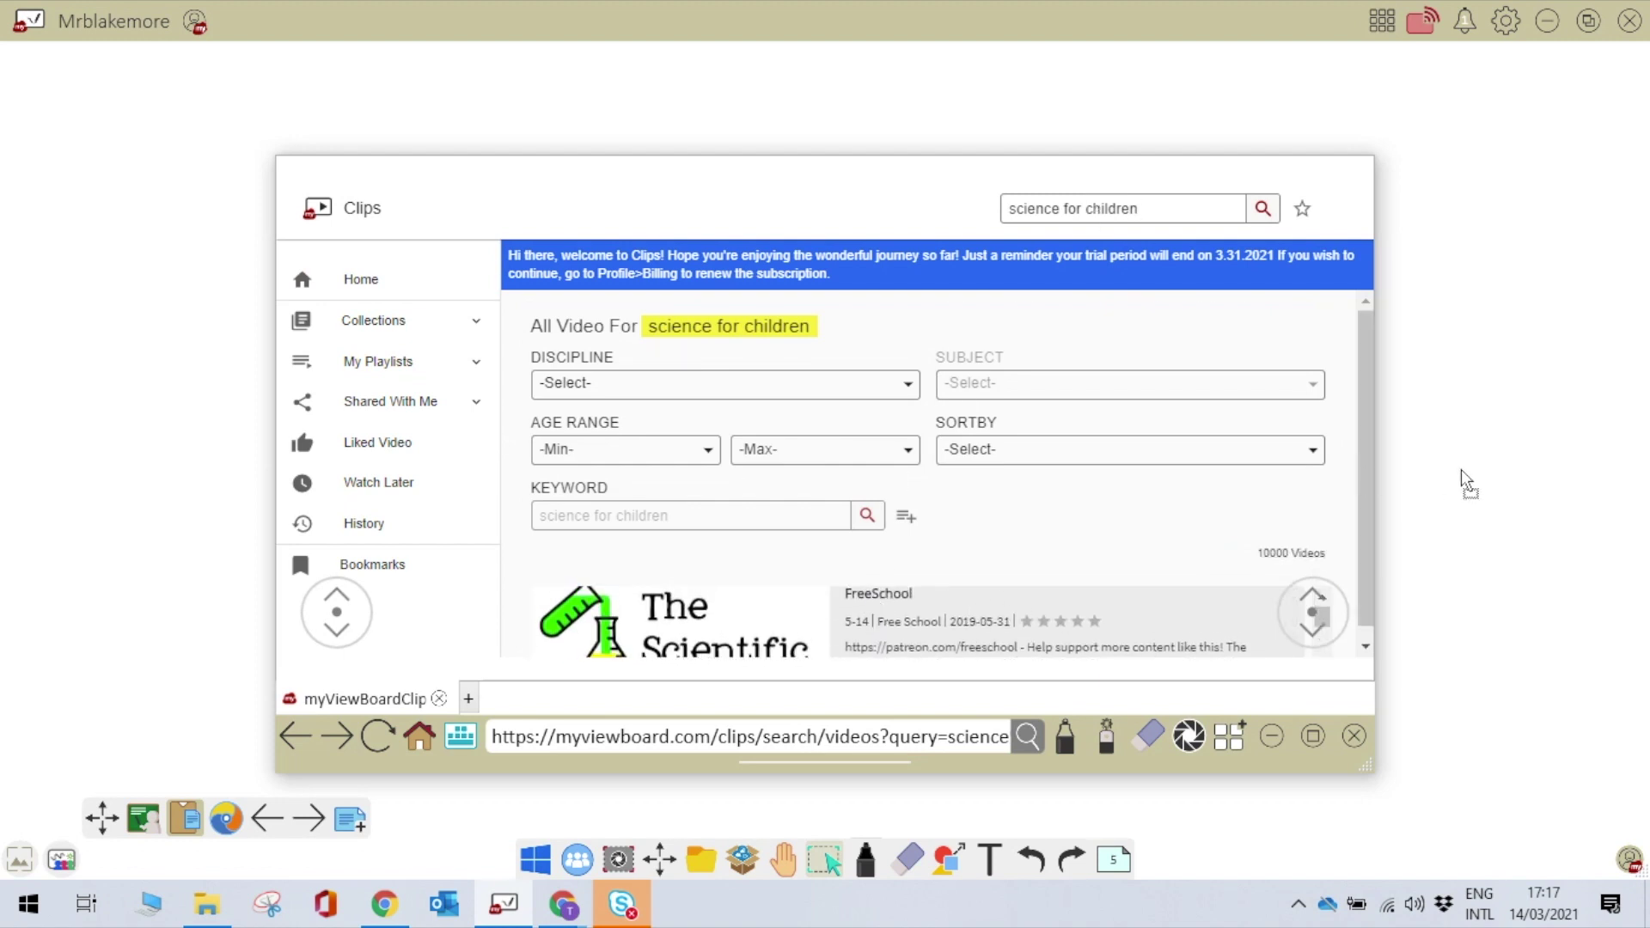
left_click_drag(1462, 470, 1504, 471)
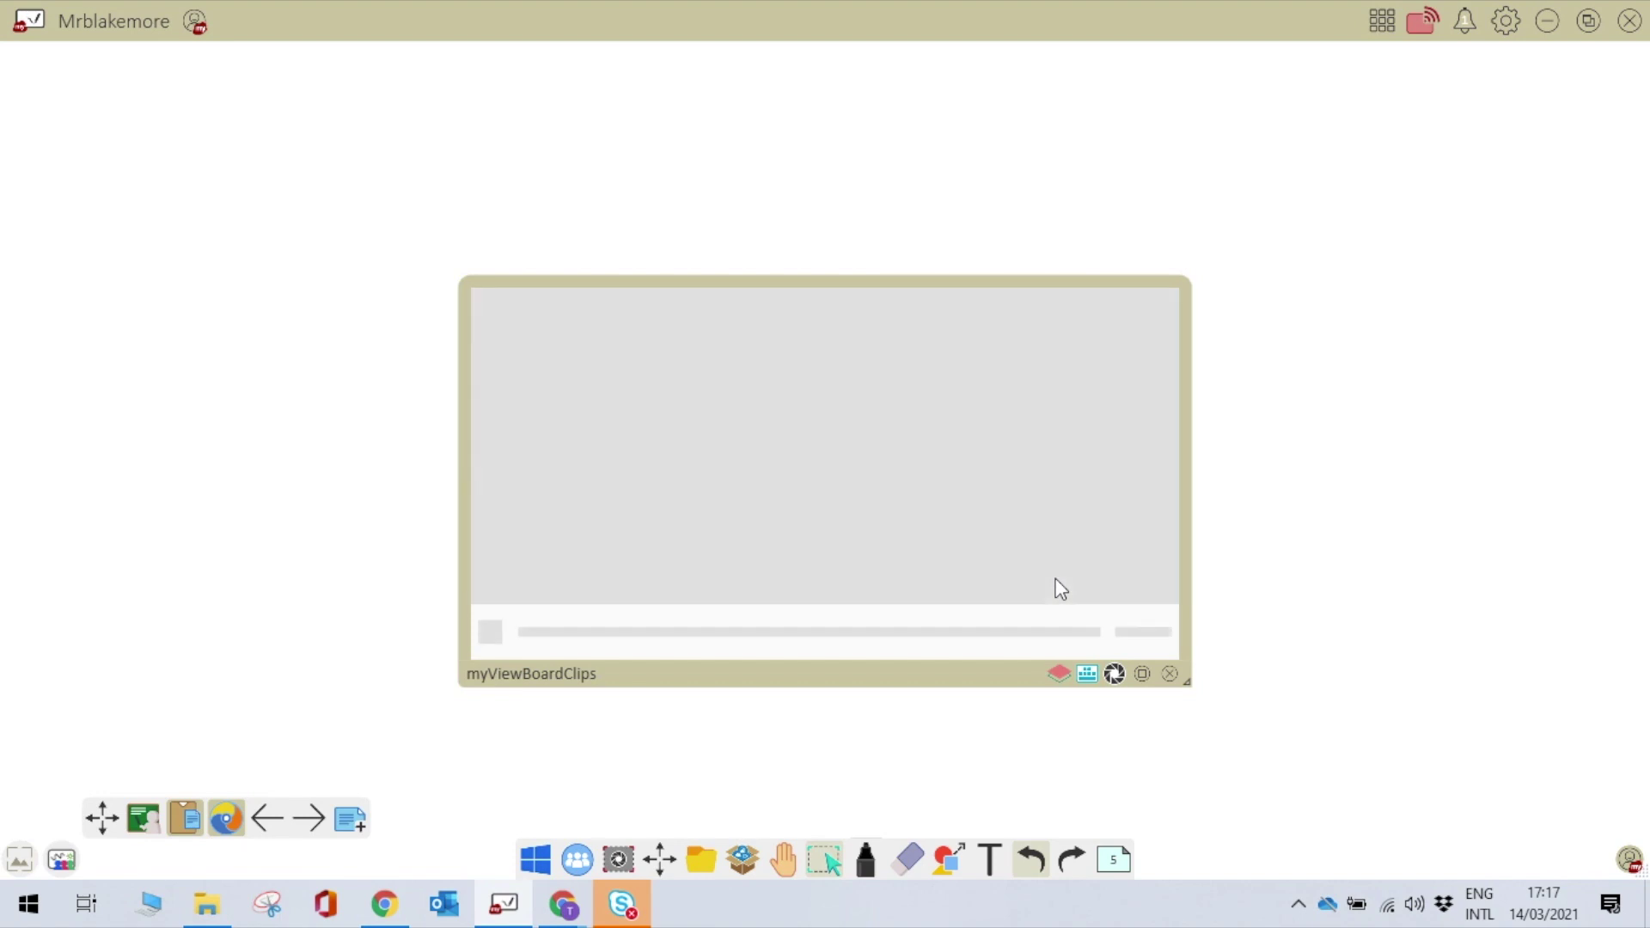
Step: Press play on the embedded The Scientific Method video
left_click(804, 476)
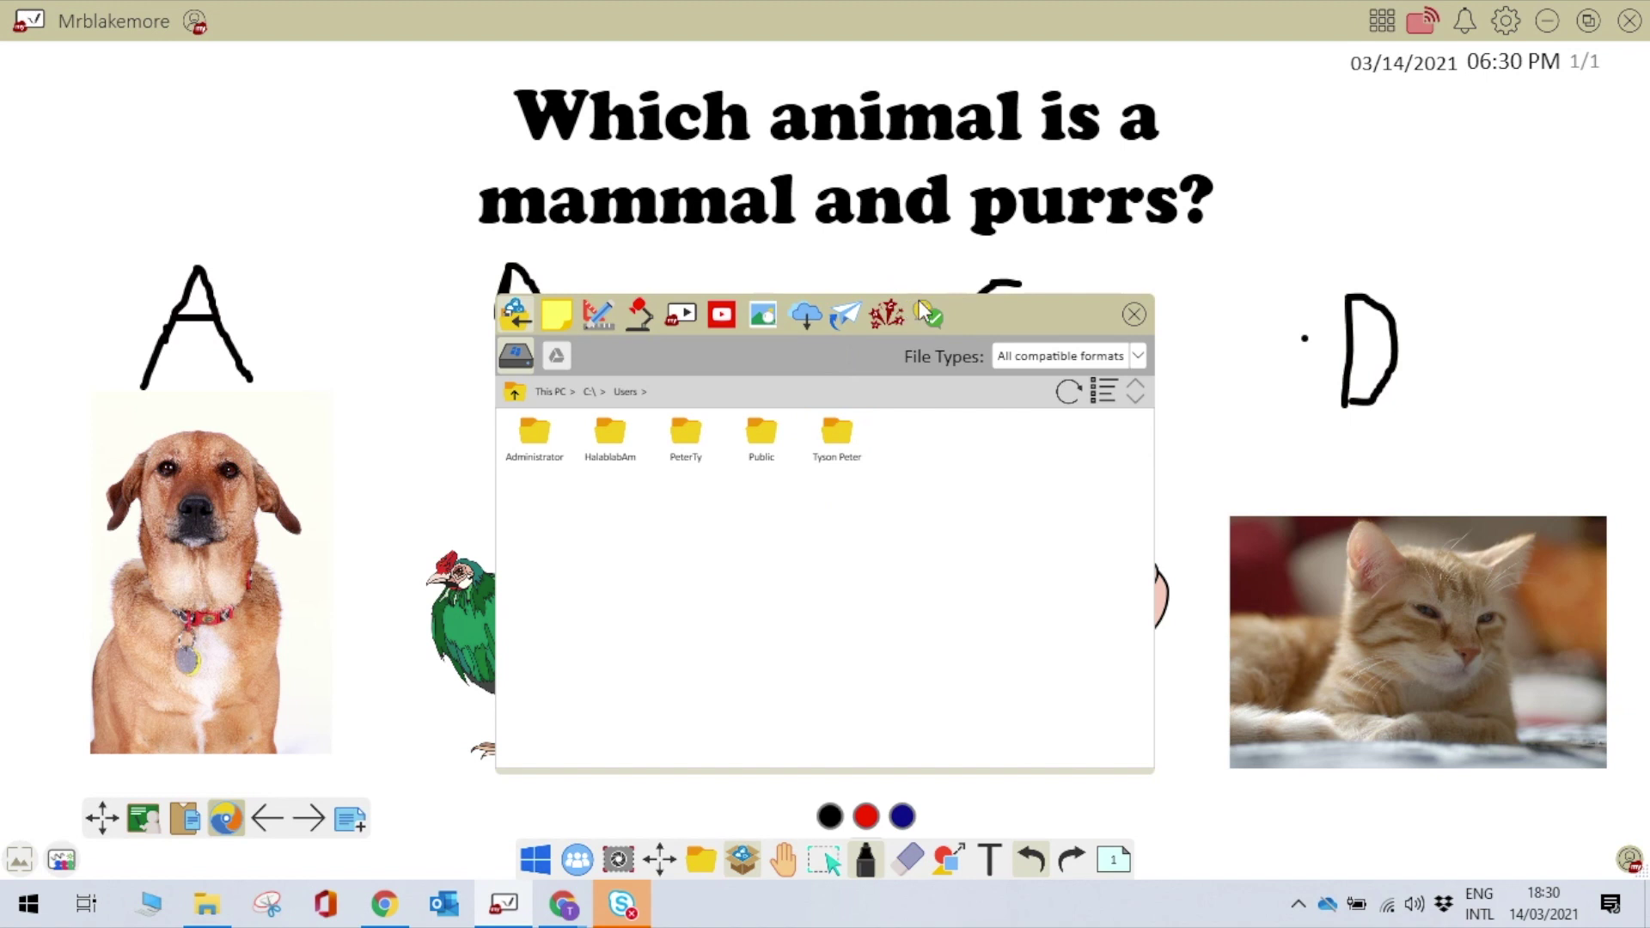
Step: Create and save a multiple-choice poll 'Which animal is a mammal and purrs?' with options A–D and a 00:30 countdown
left_click(928, 315)
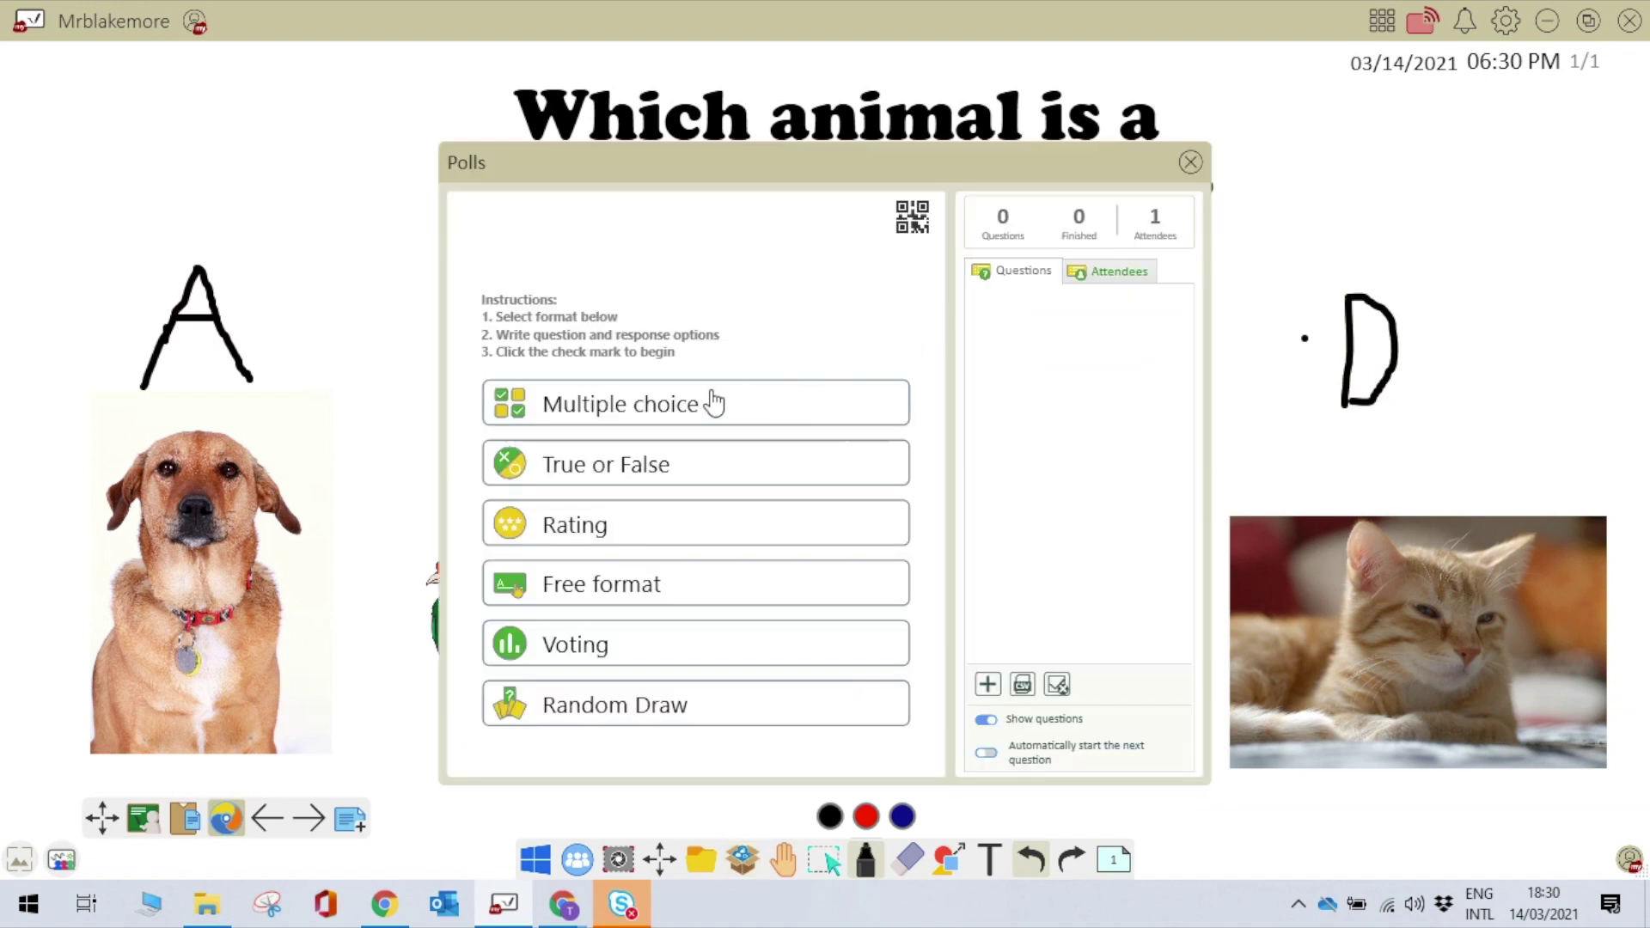
left_click(677, 427)
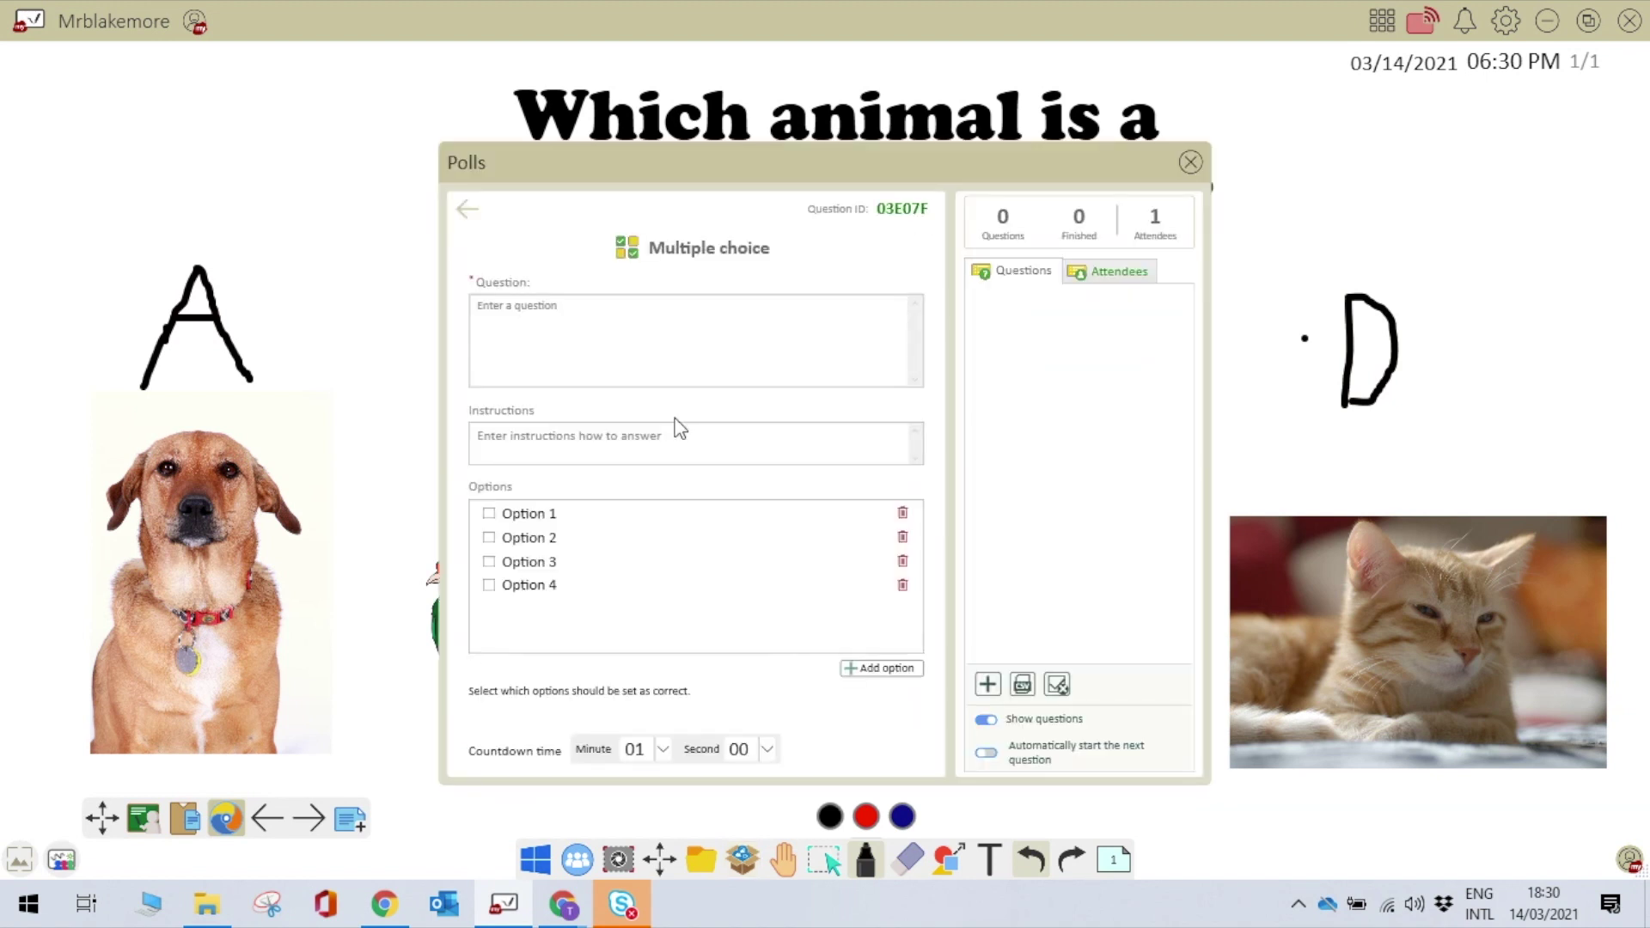
left_click(659, 333)
type("Which animal is a mammal and purrs?")
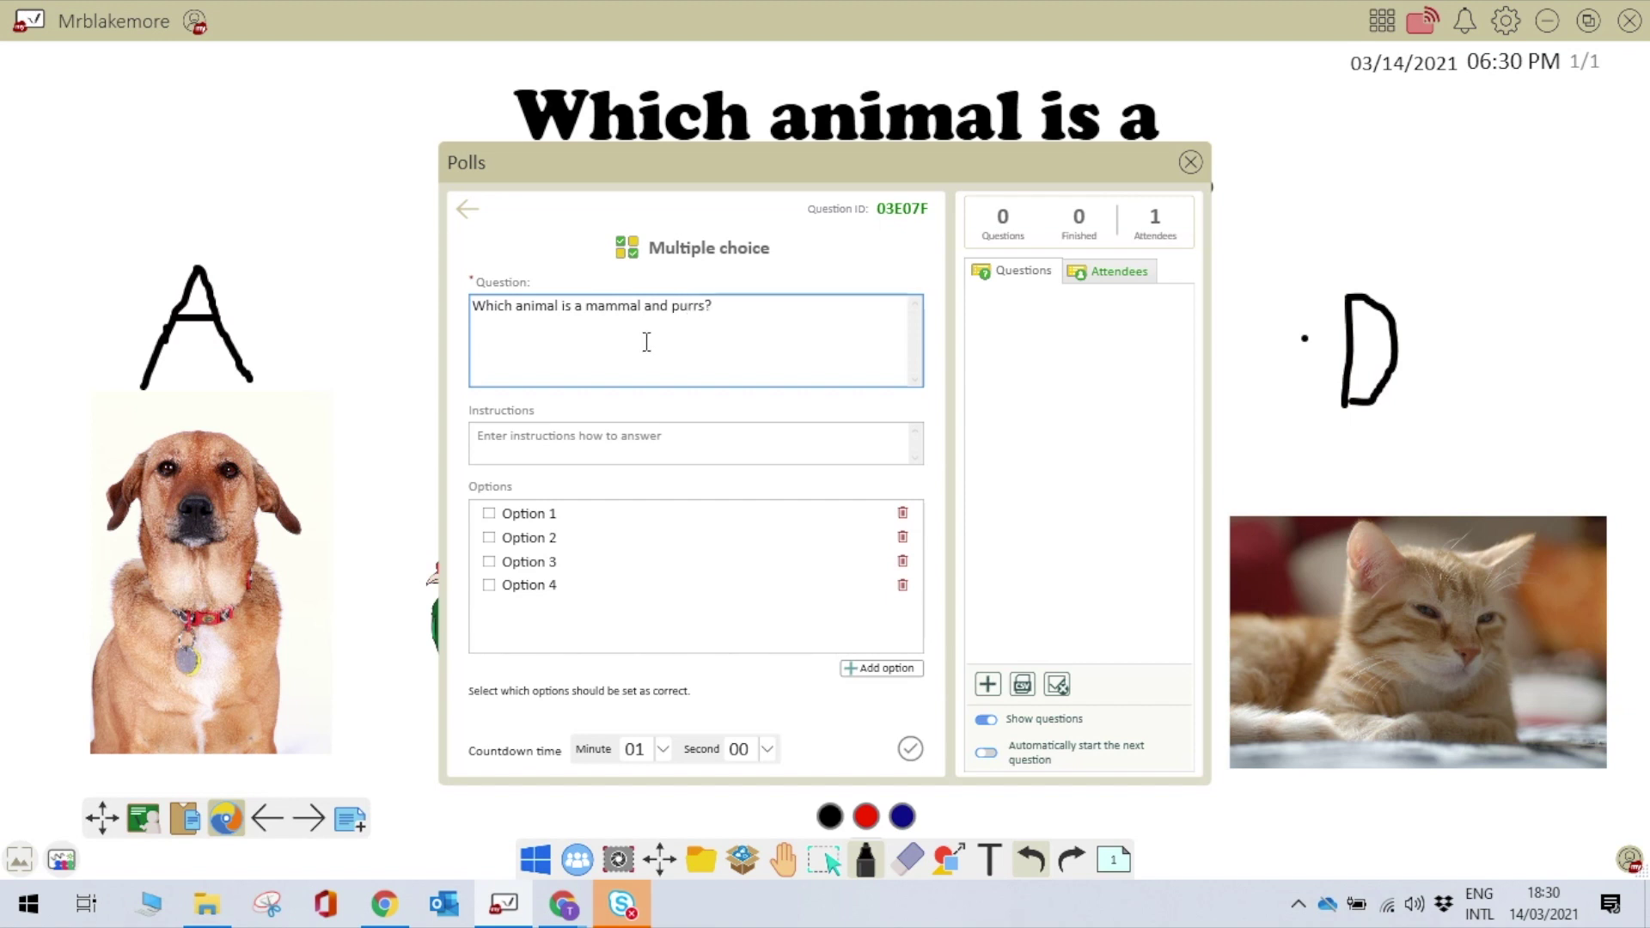
type("A")
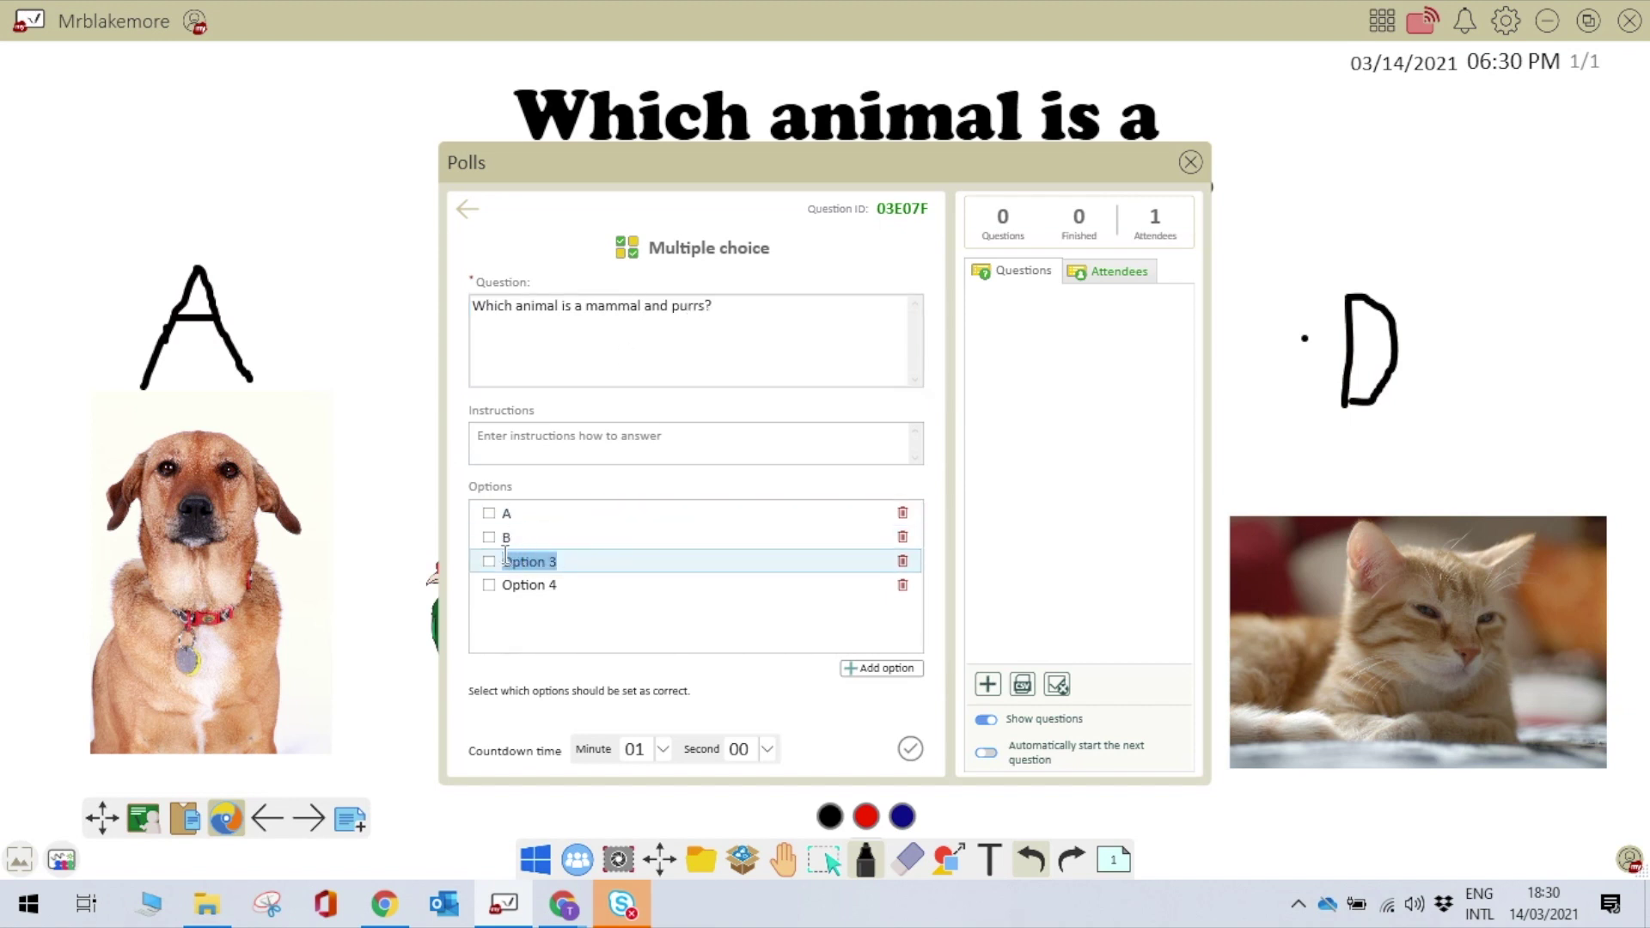
type("C")
type("D")
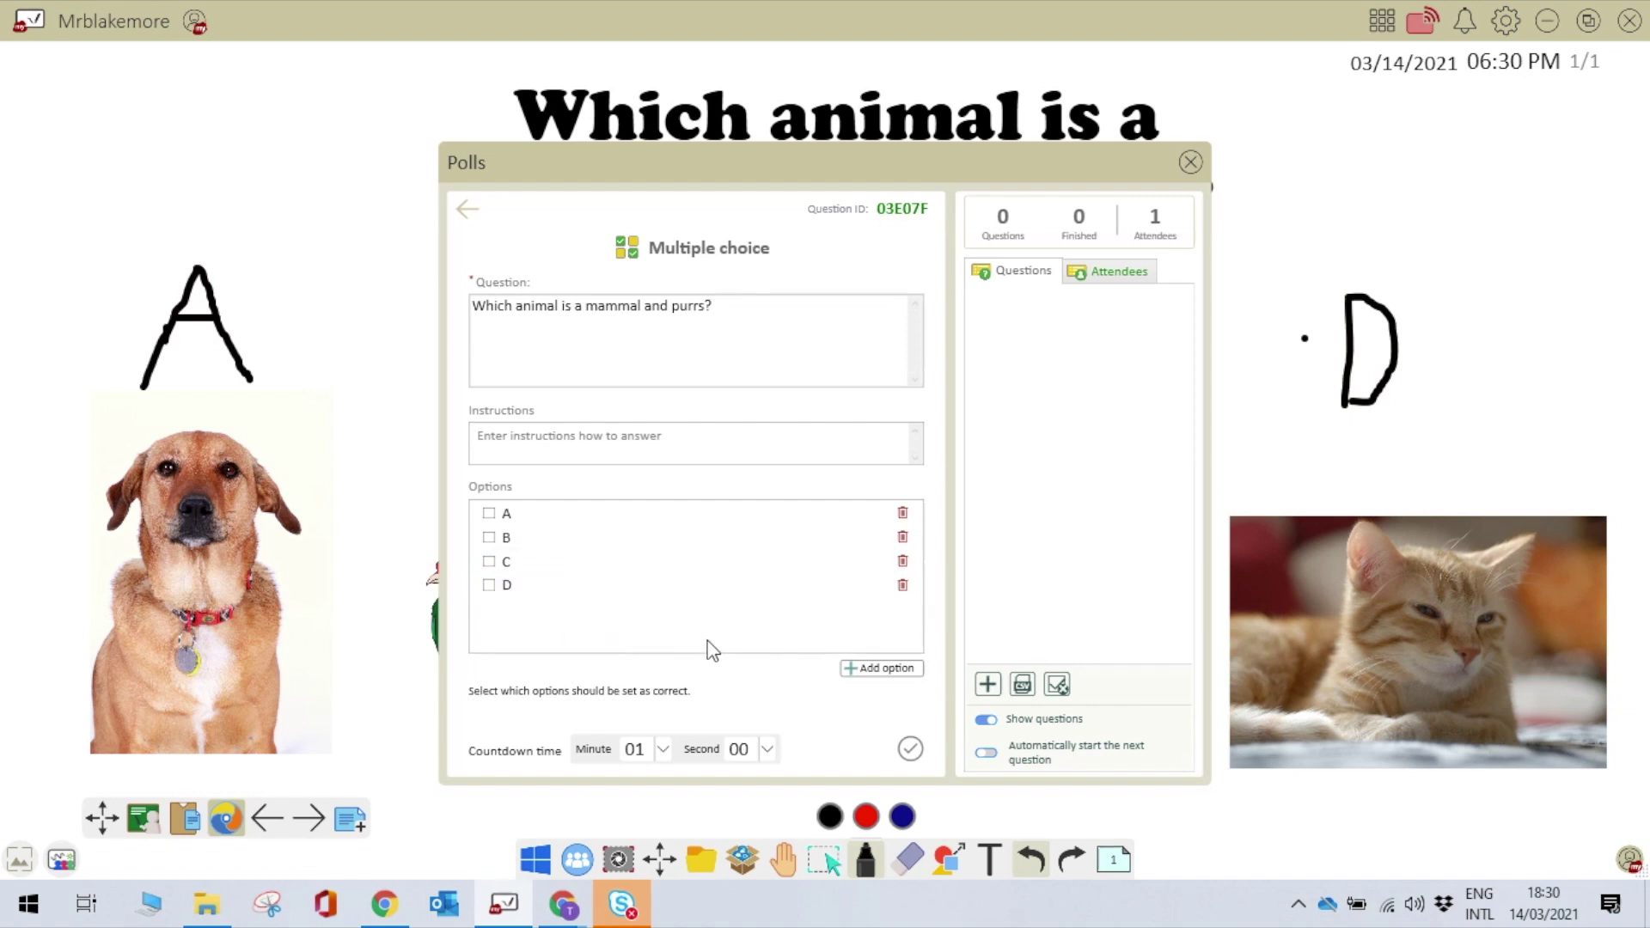
left_click(641, 749)
left_click(637, 581)
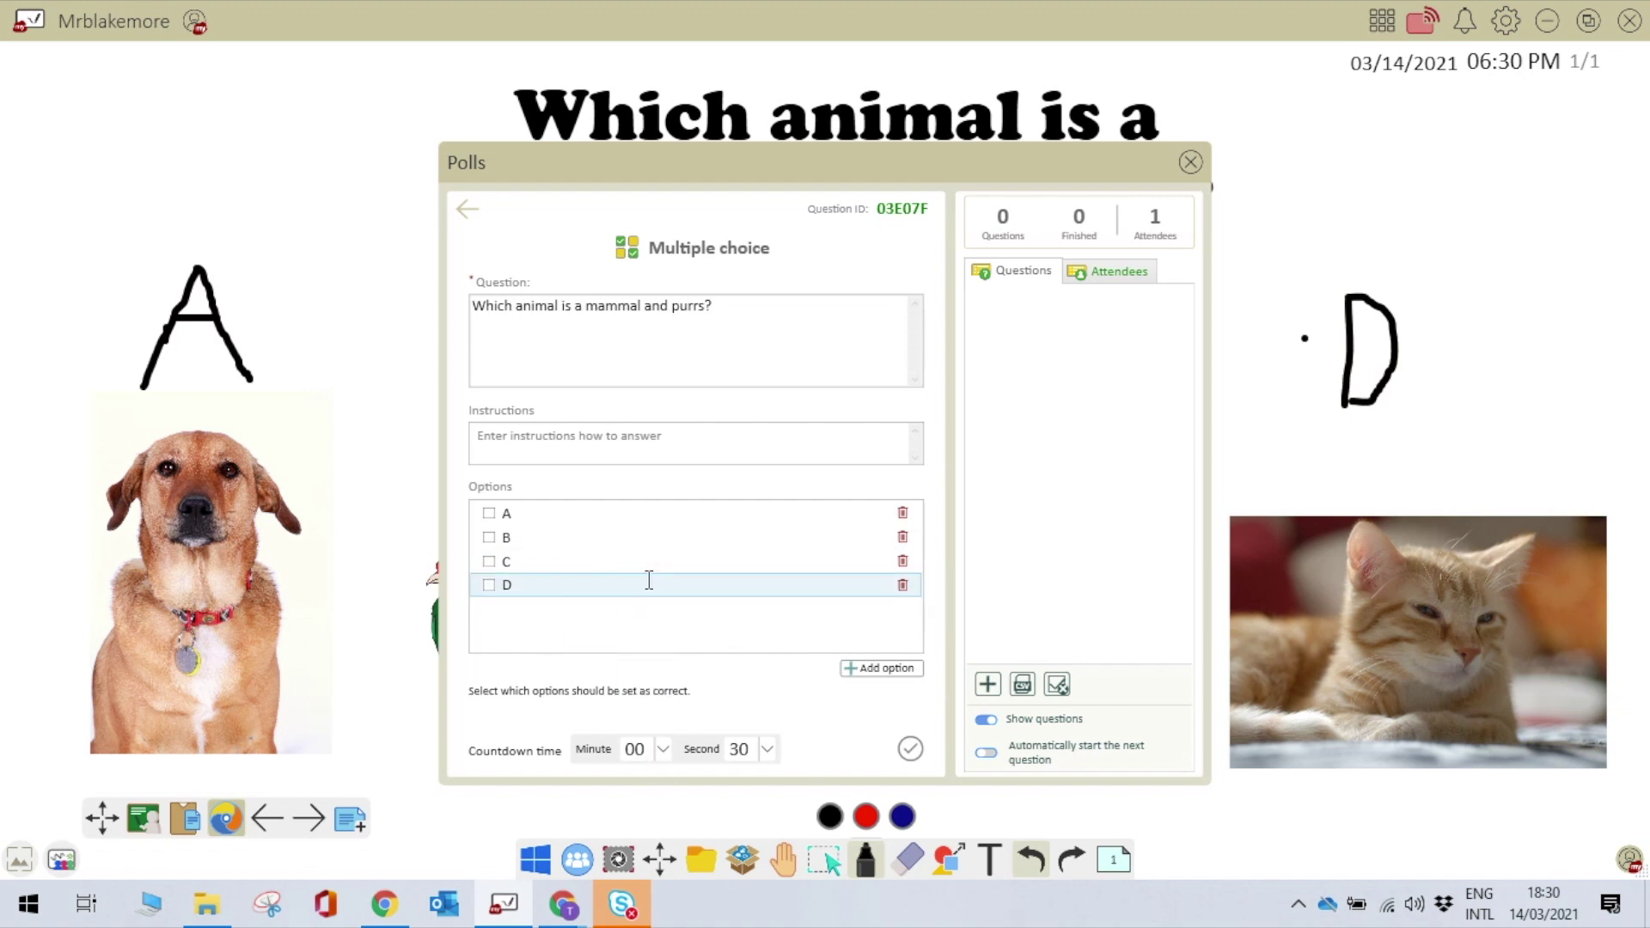
left_click(912, 750)
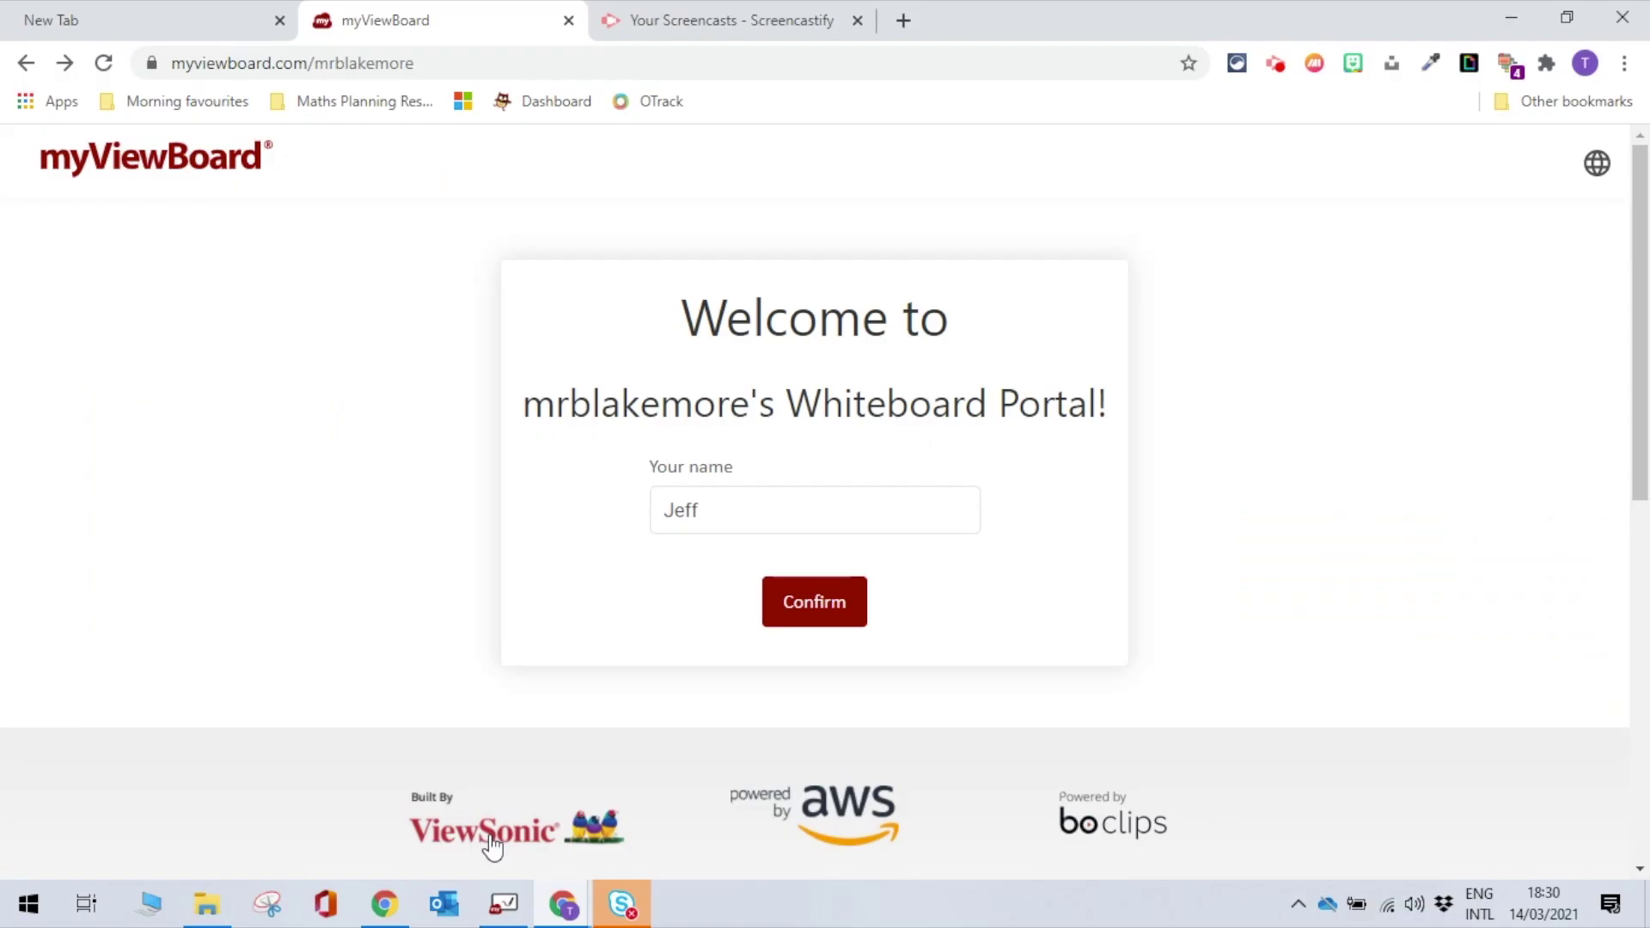
Step: Join the whiteboard as a student, open Poll/Quiz, and submit D as the answer
left_click(804, 598)
left_click(914, 560)
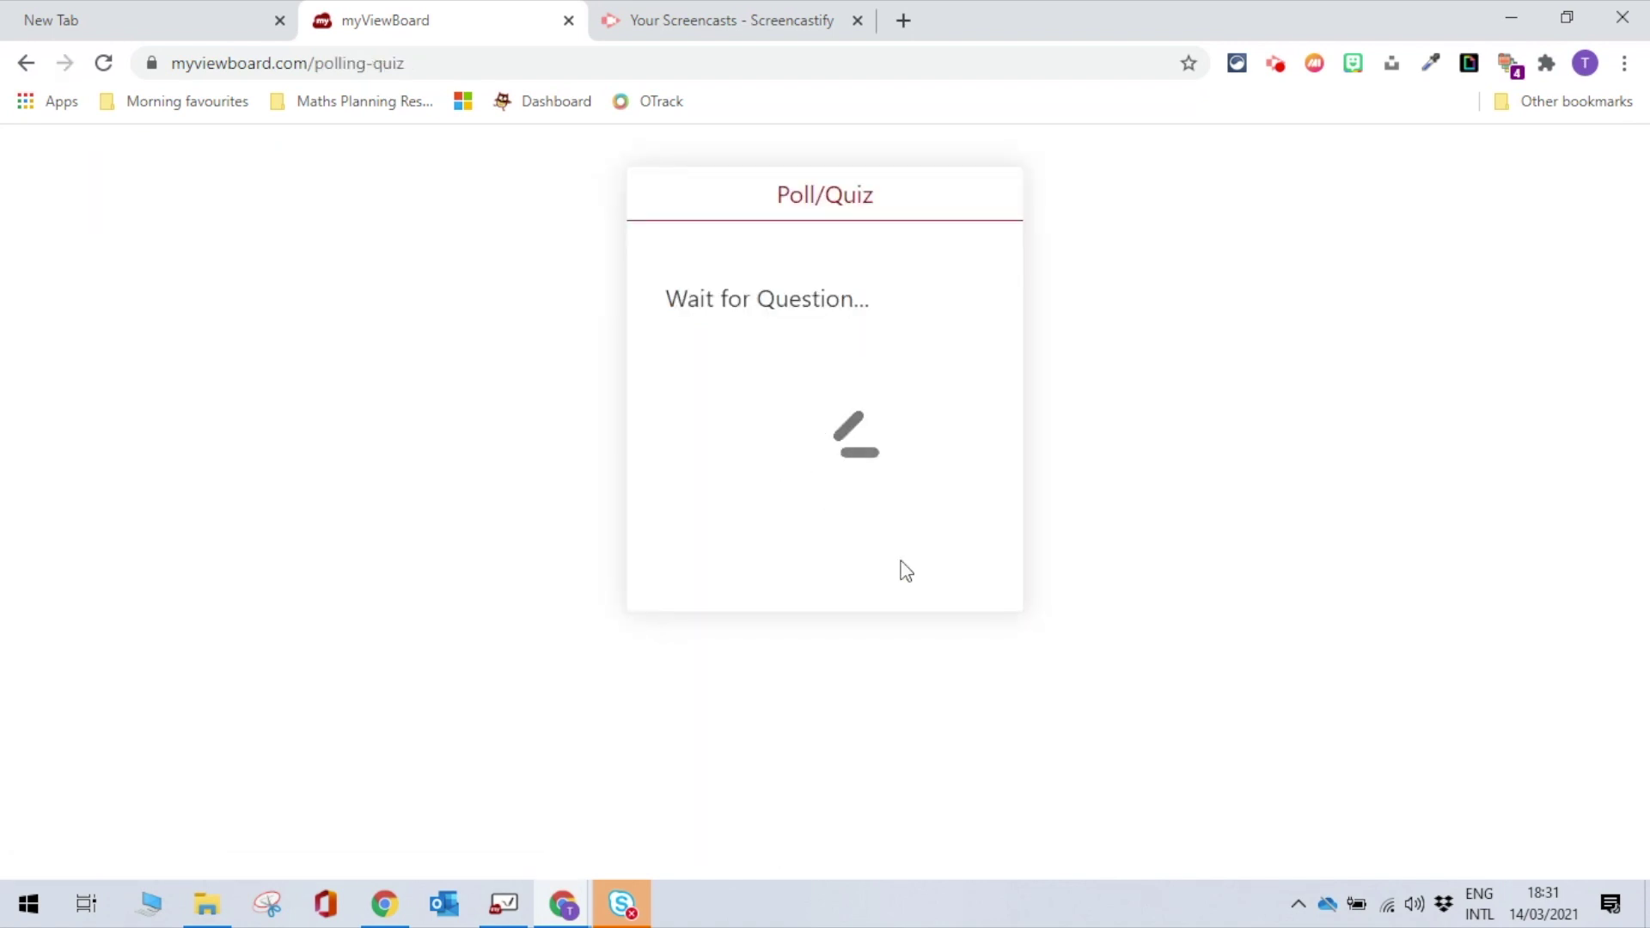
left_click(792, 797)
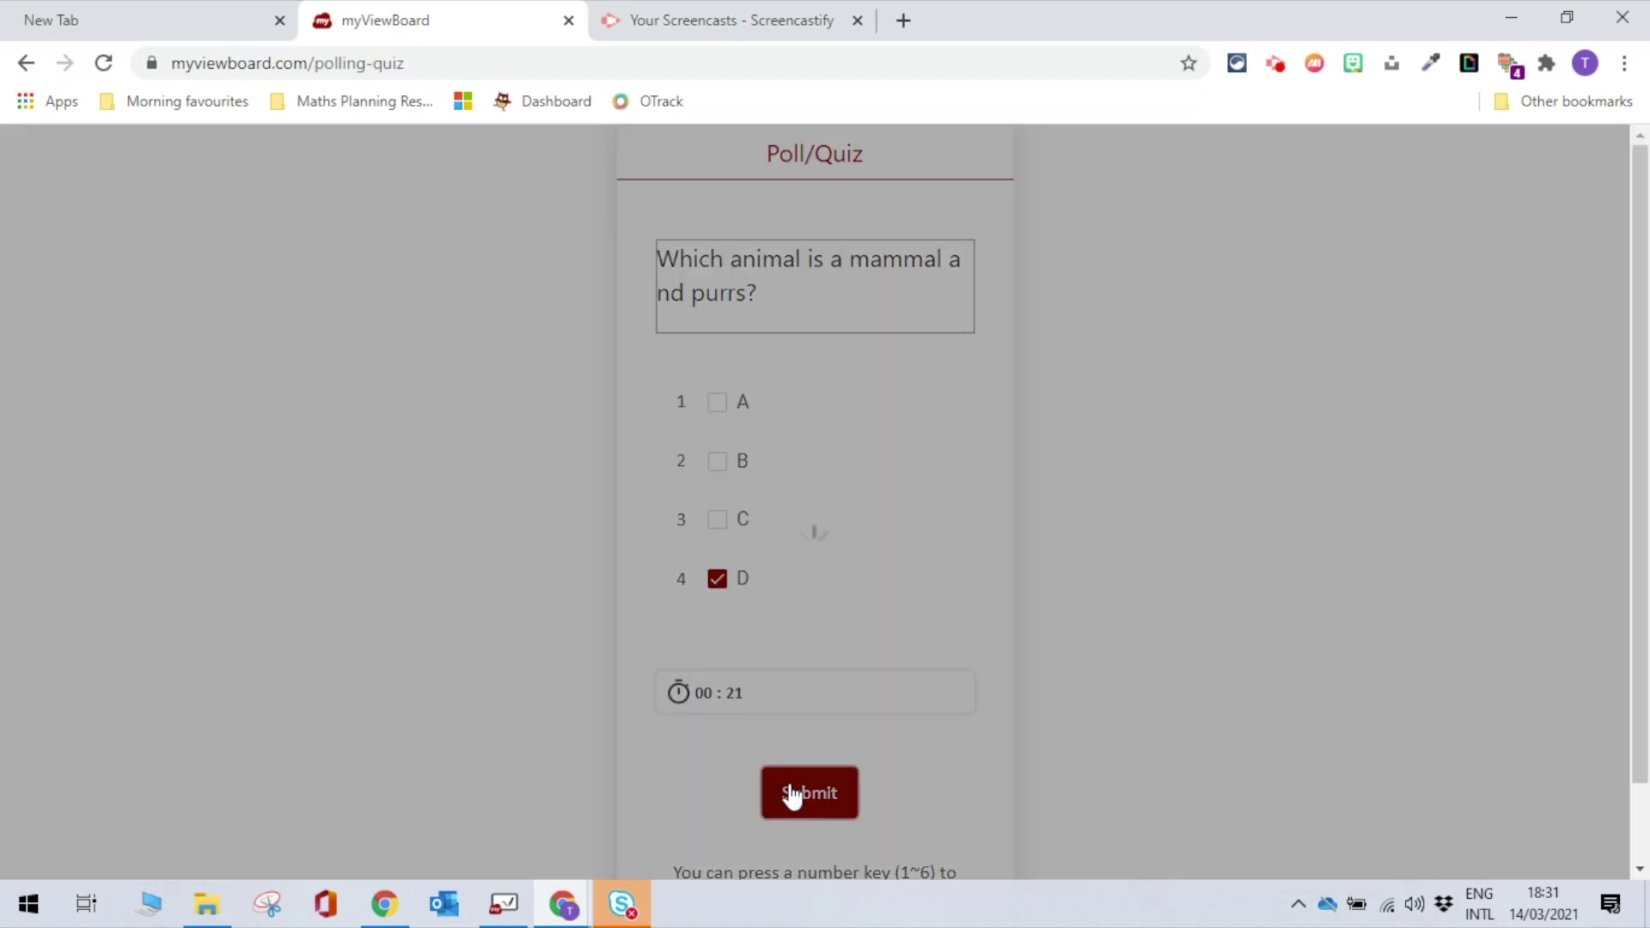
left_click(497, 918)
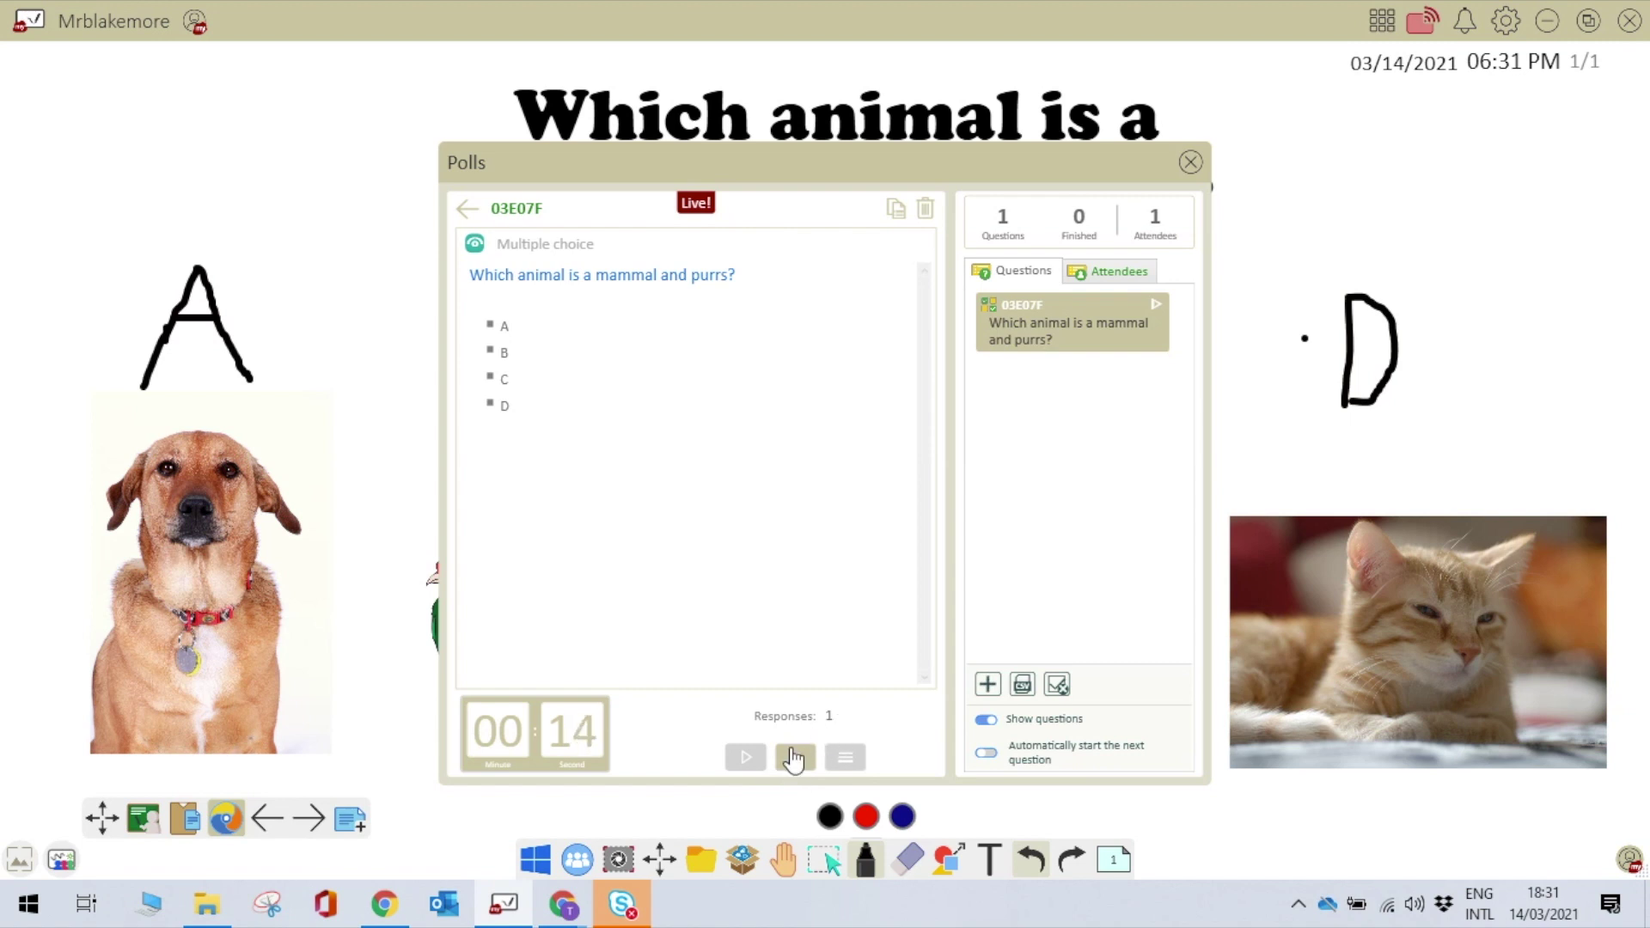
Step: Display the poll results bar chart, with D receiving 100% of responses
left_click(843, 758)
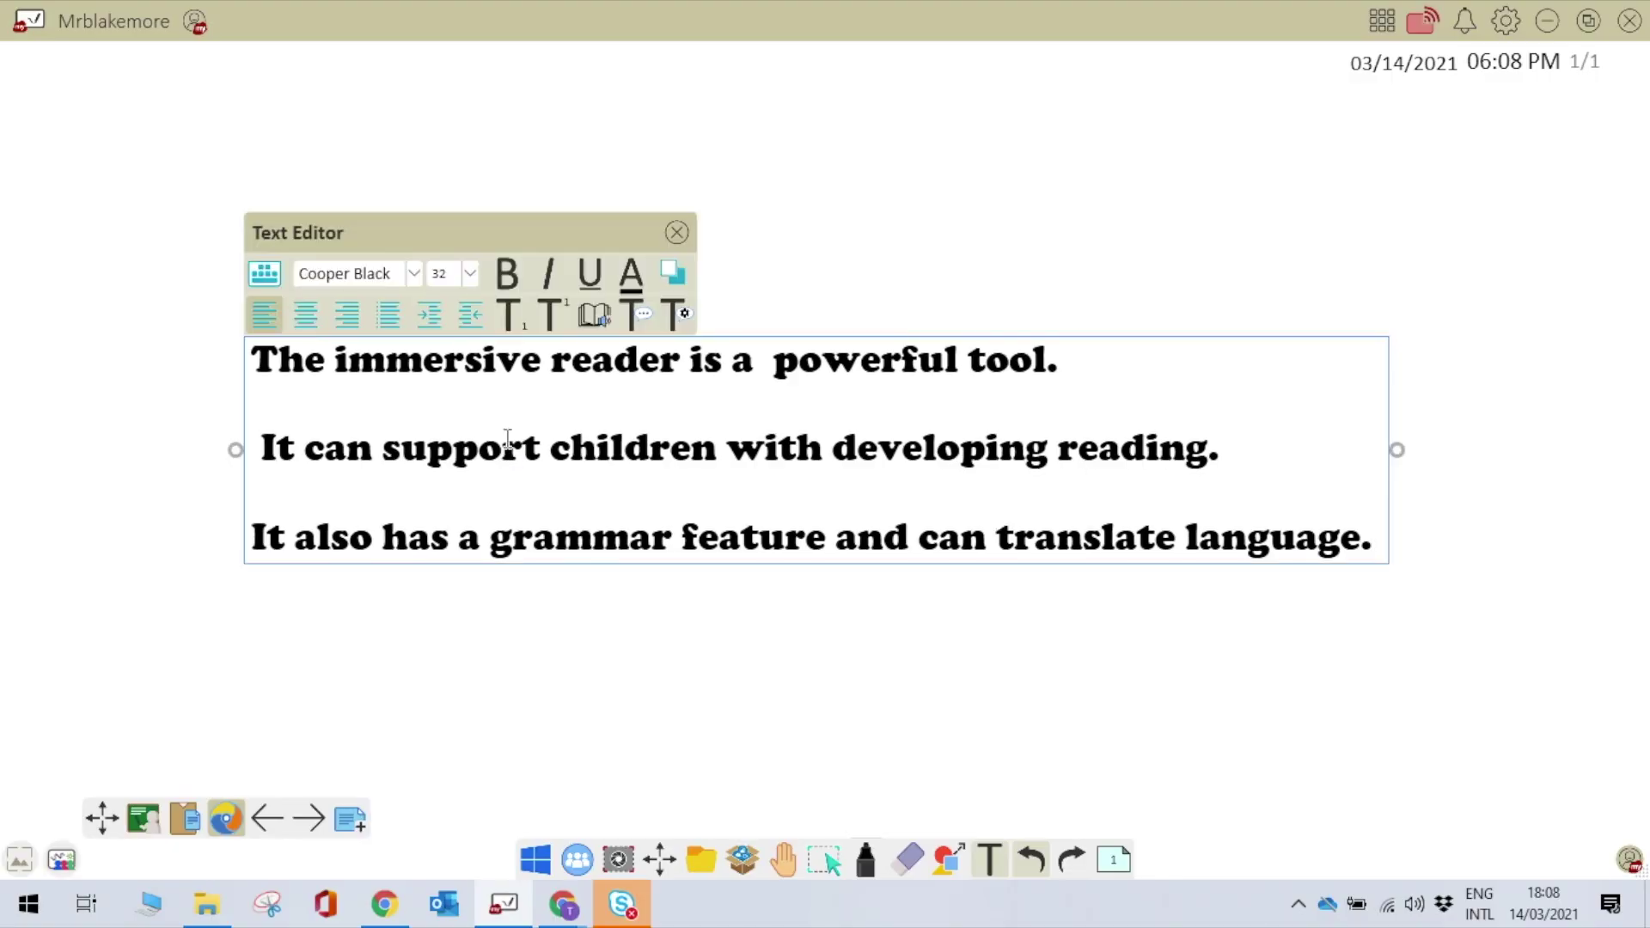
Step: Have Immersive Reader read the text aloud with the voice speed raised to 1.75
left_click(590, 313)
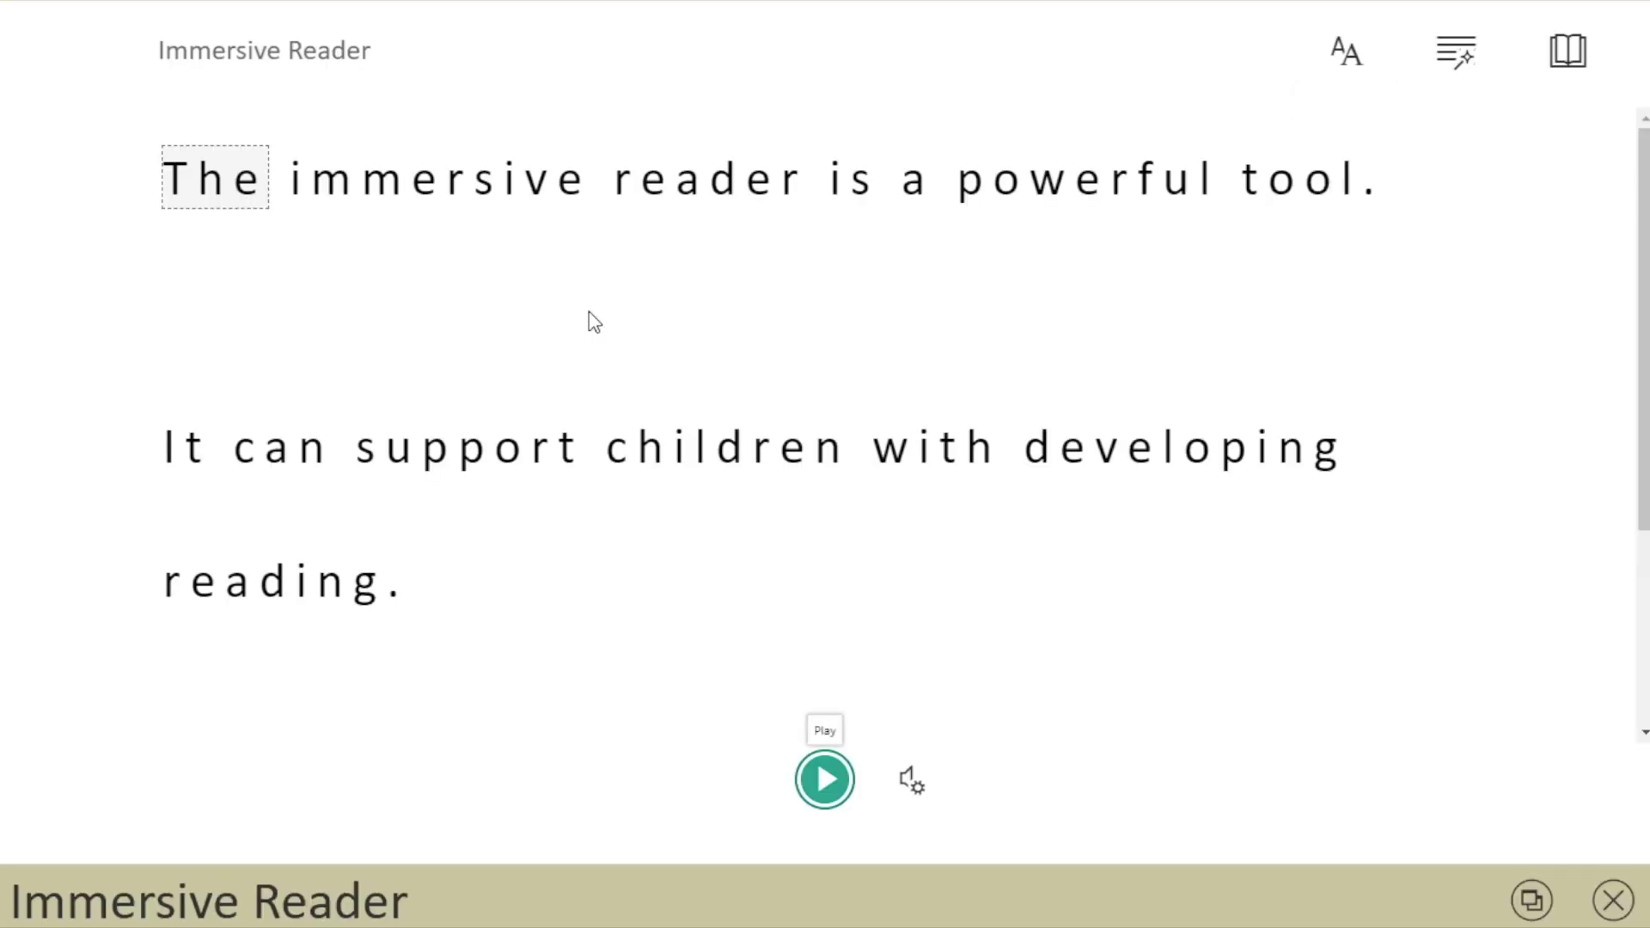
left_click(825, 780)
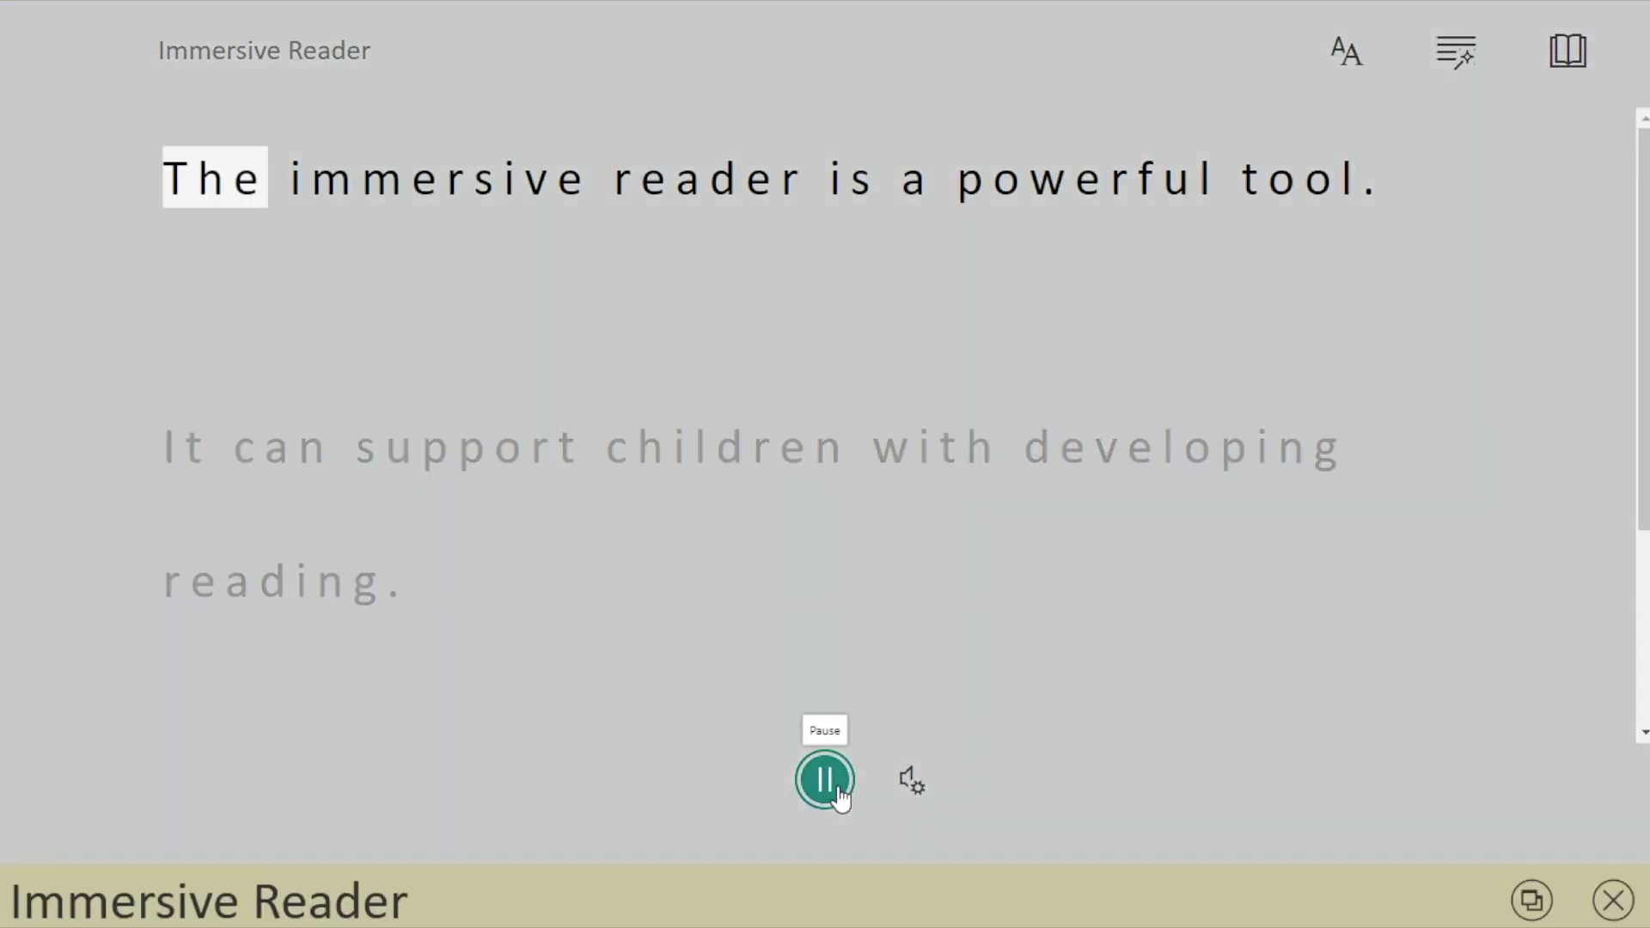
left_click(912, 780)
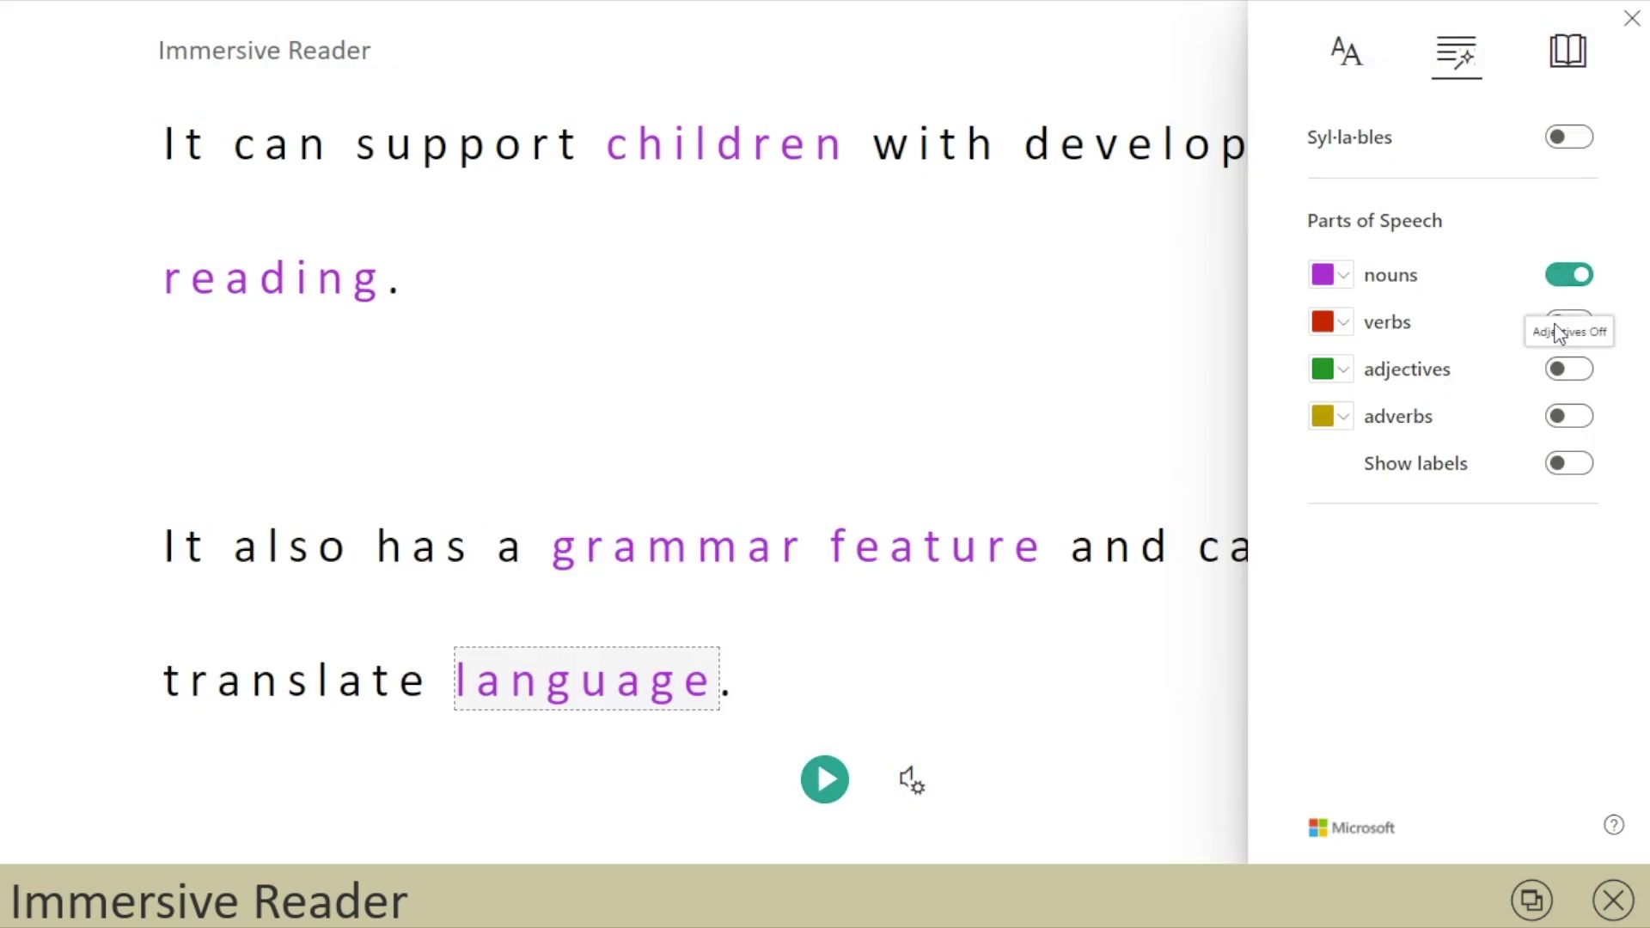
key("Escape")
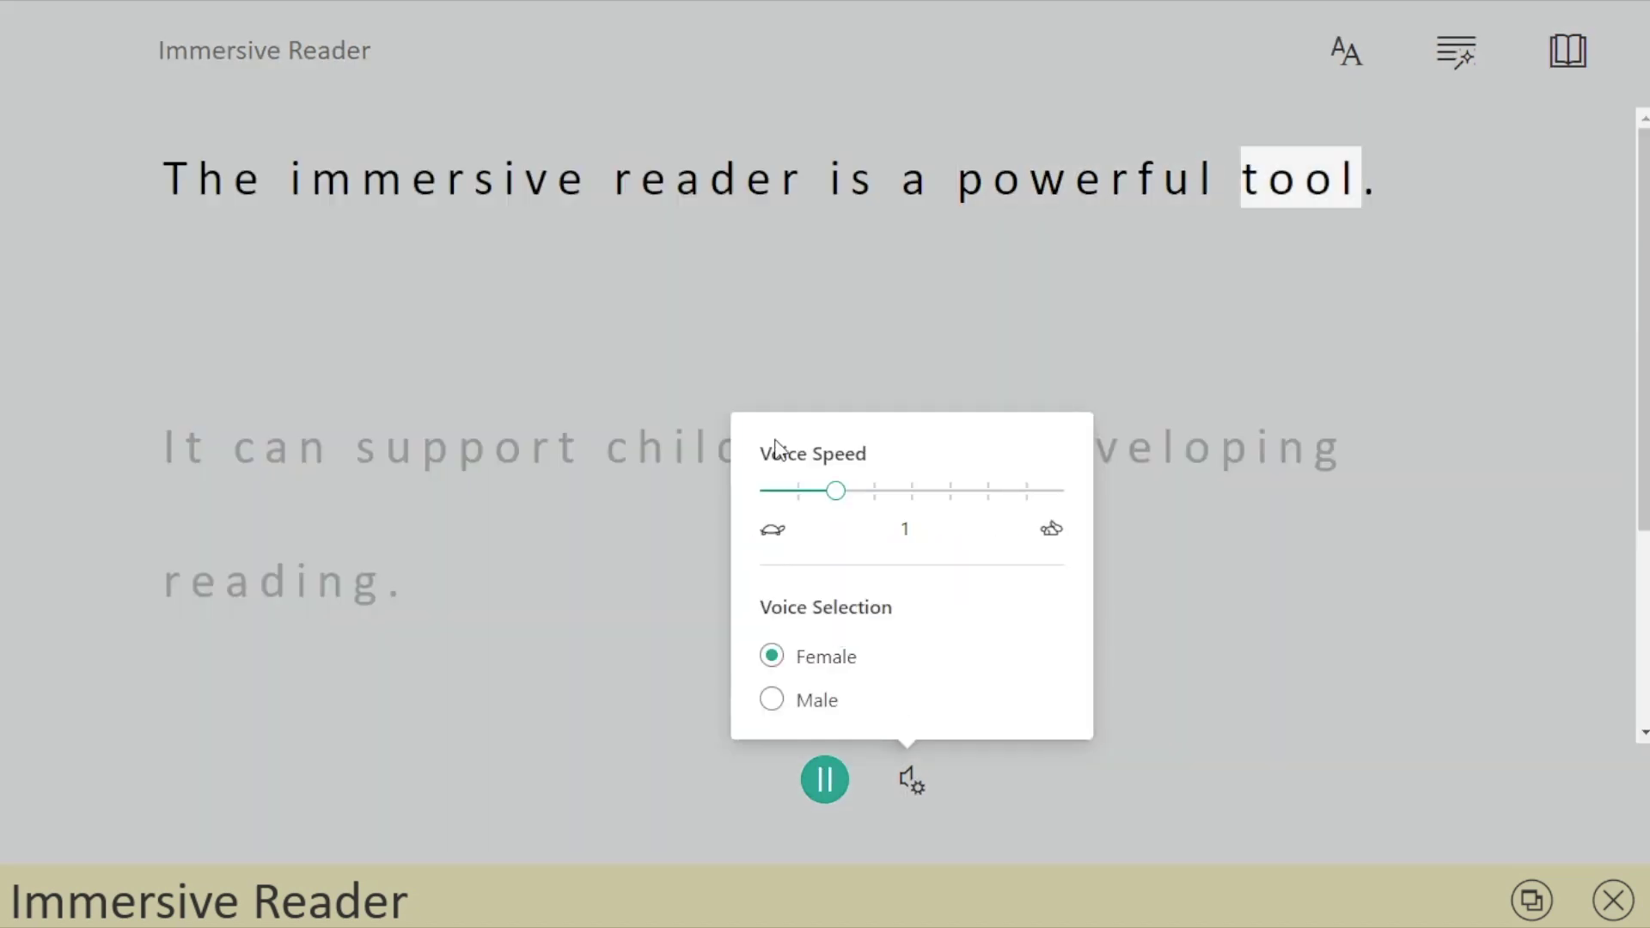
left_click_drag(924, 505, 951, 508)
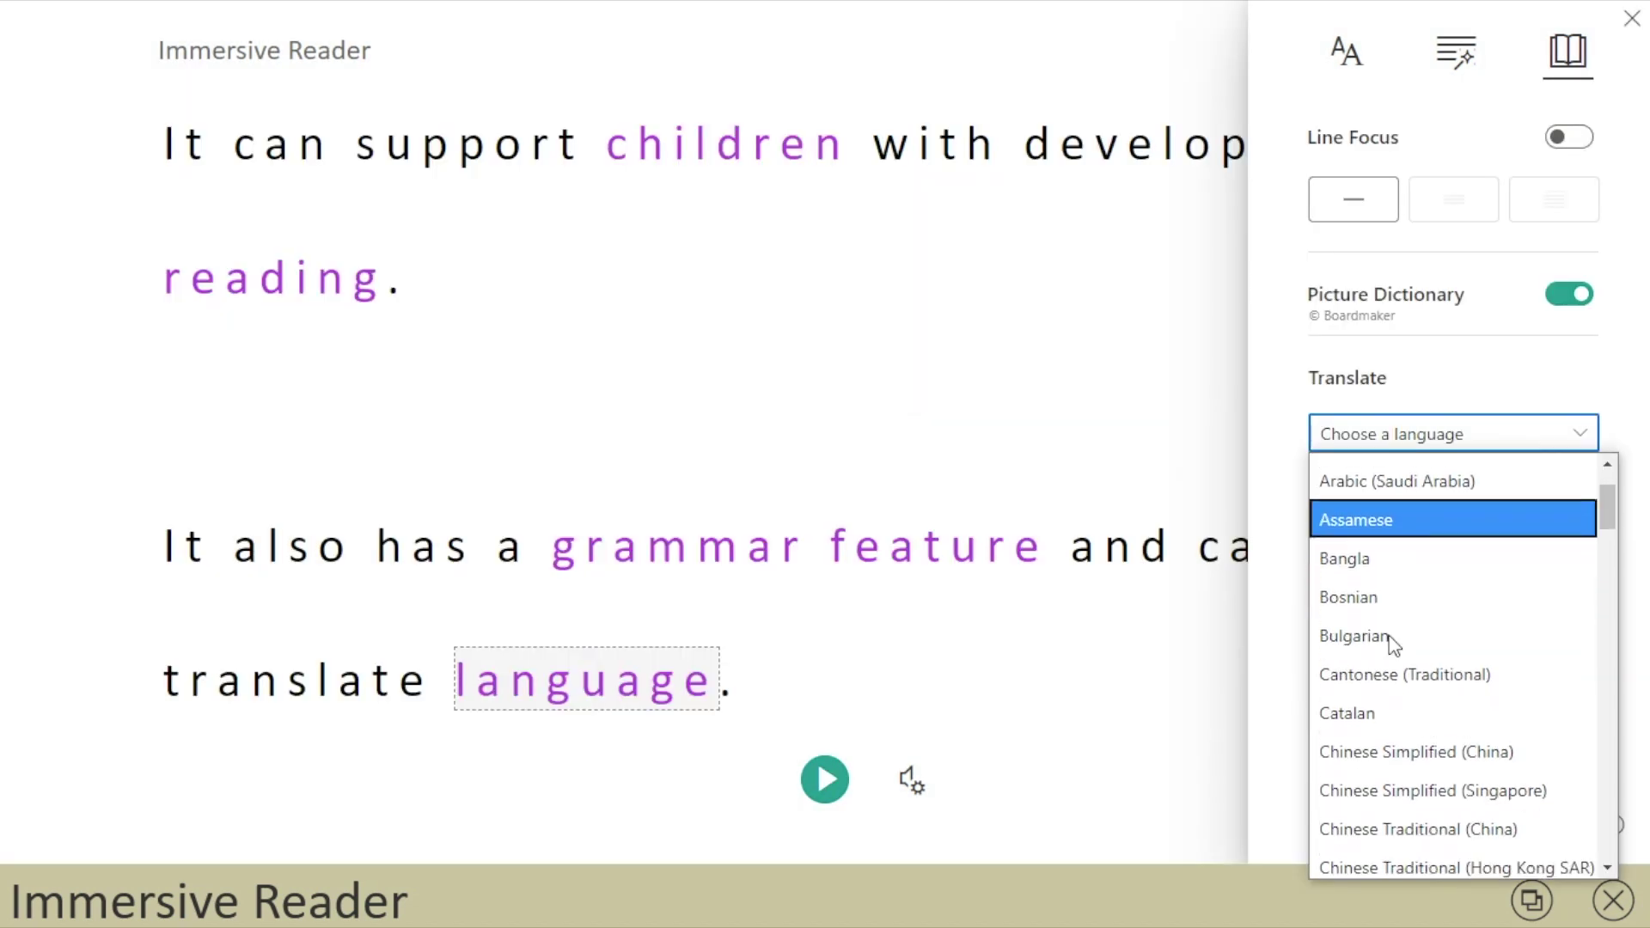
Step: Translate the whole document into French (France), then exit Immersive Reader
scroll(1389, 638, "down", 4)
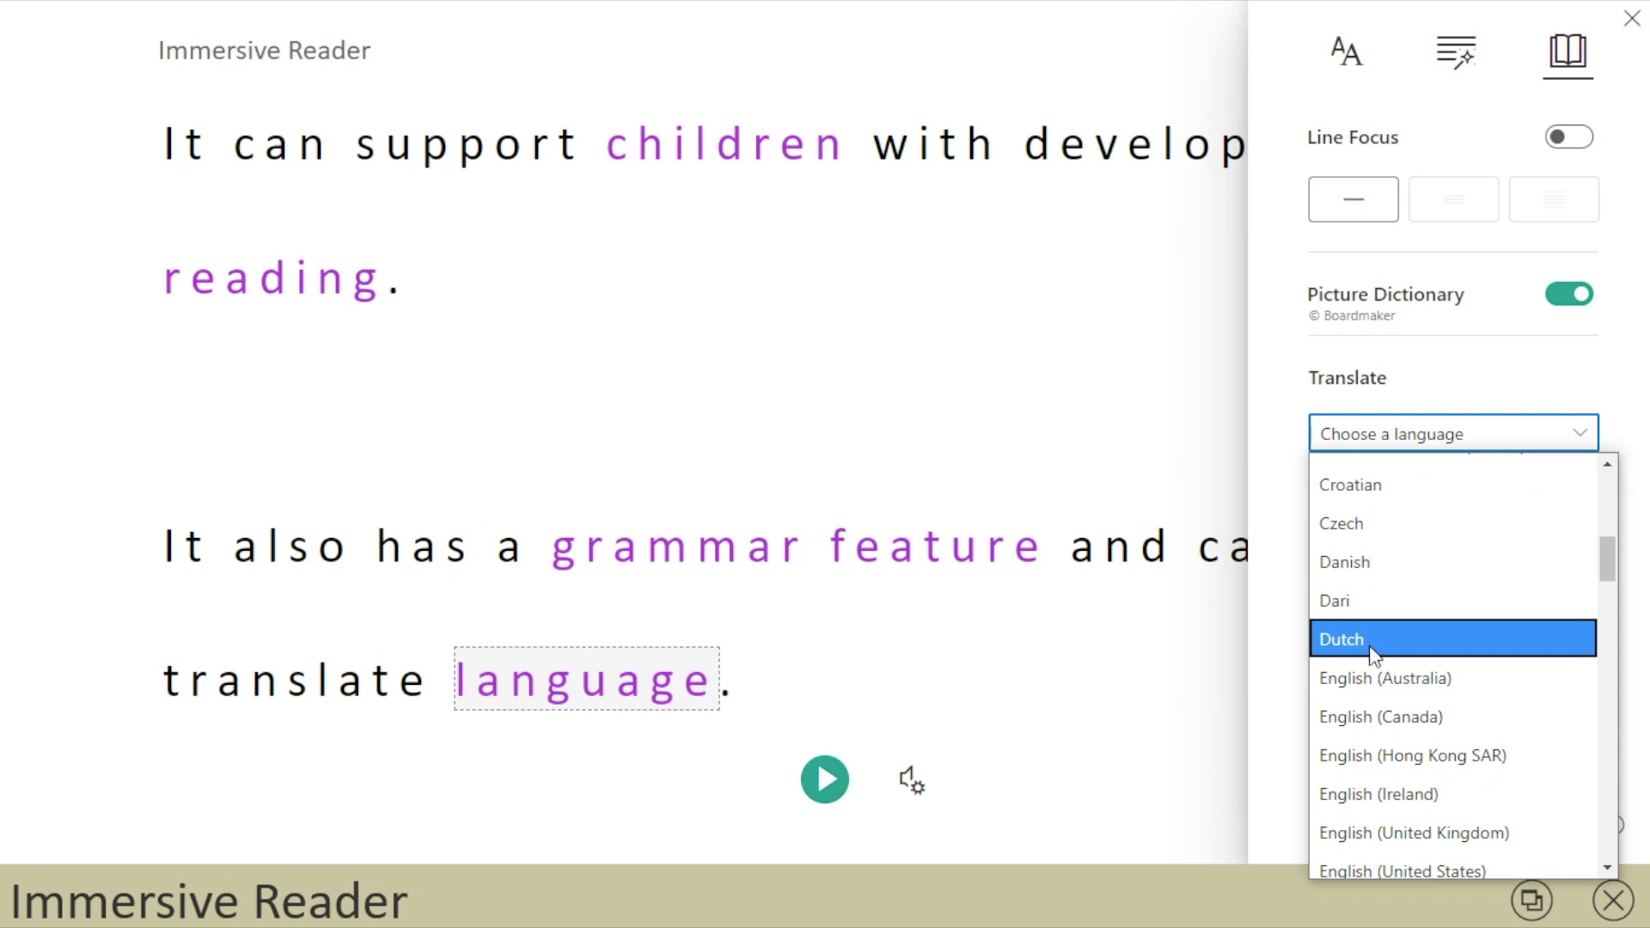
scroll(1367, 786, "down", 3)
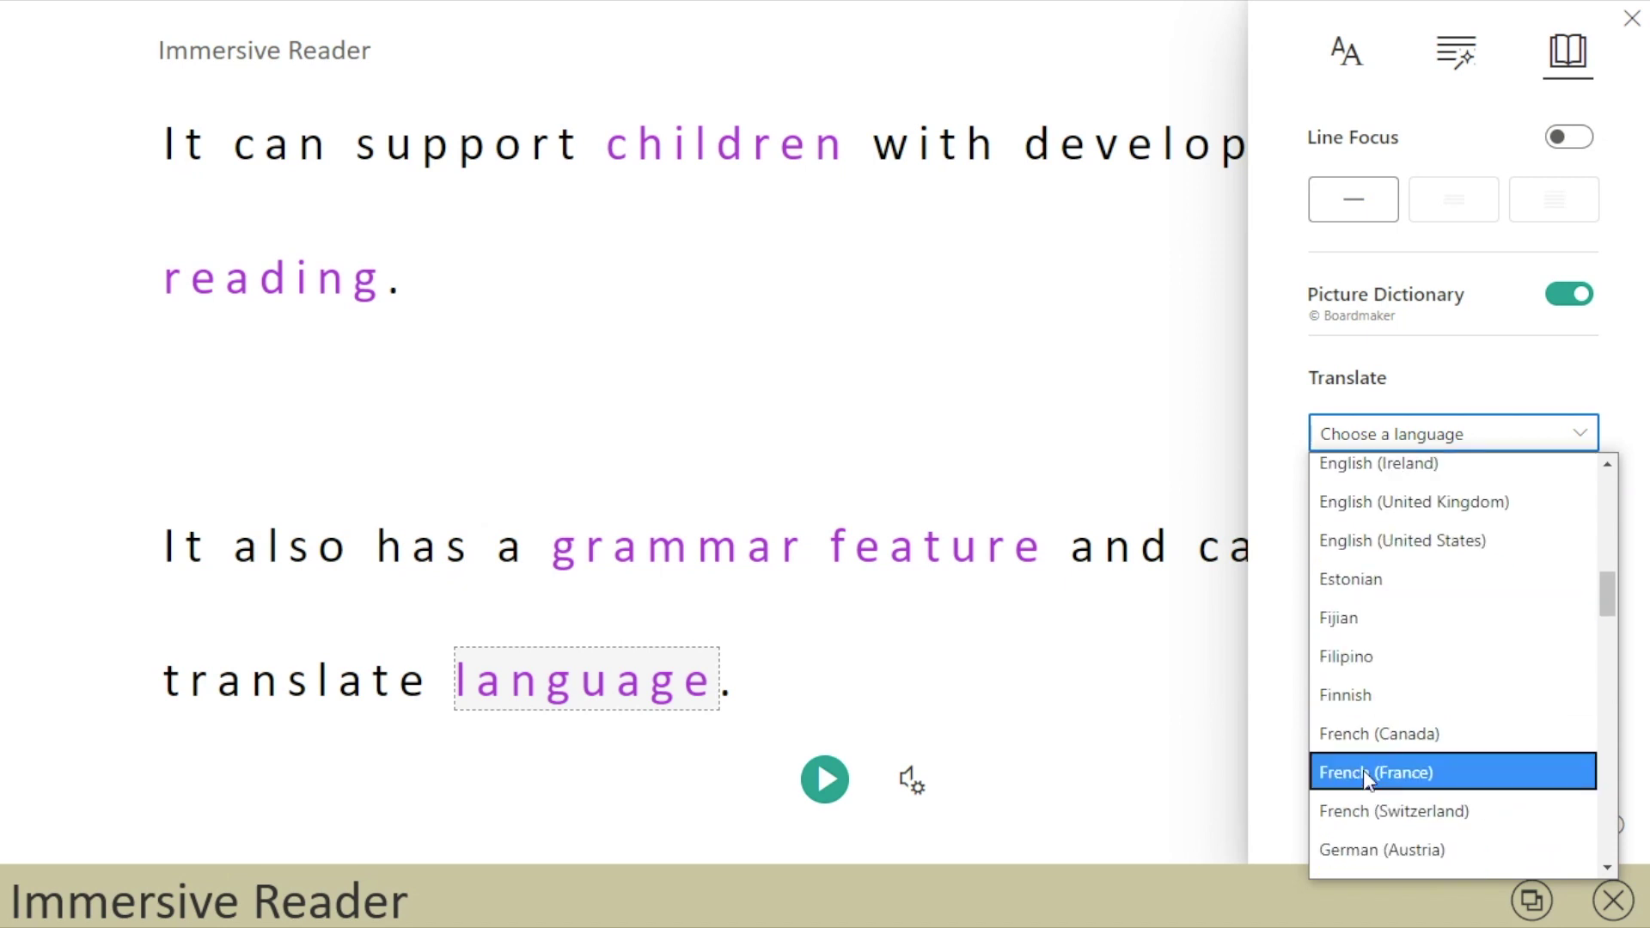
left_click(1365, 771)
left_click(1561, 538)
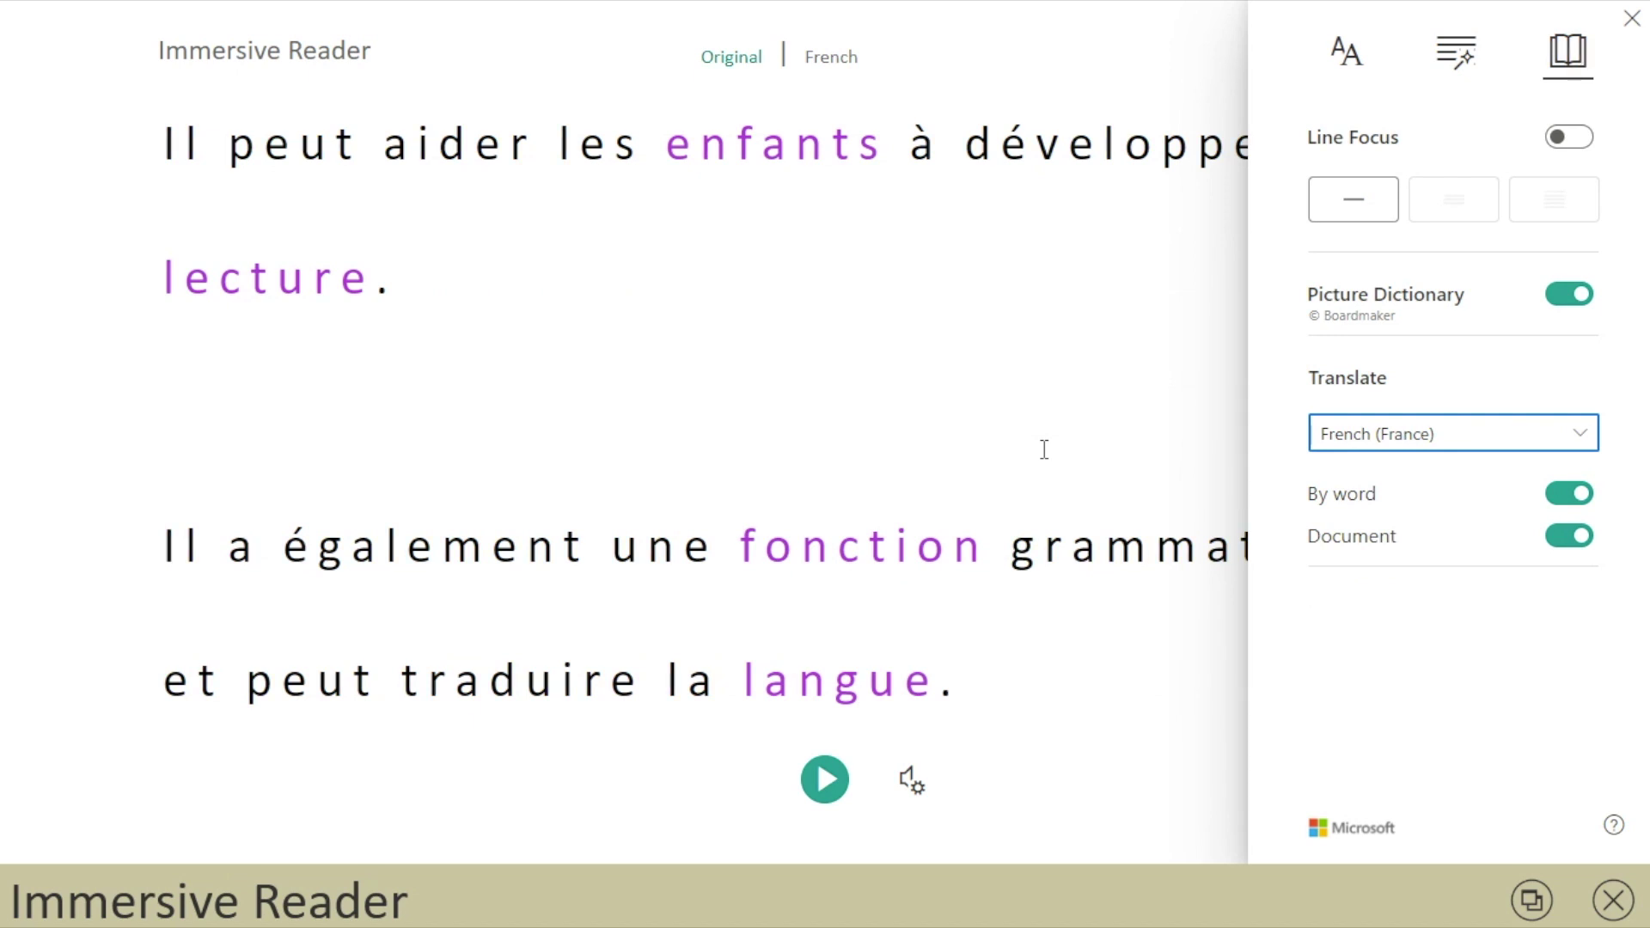
left_click(1044, 450)
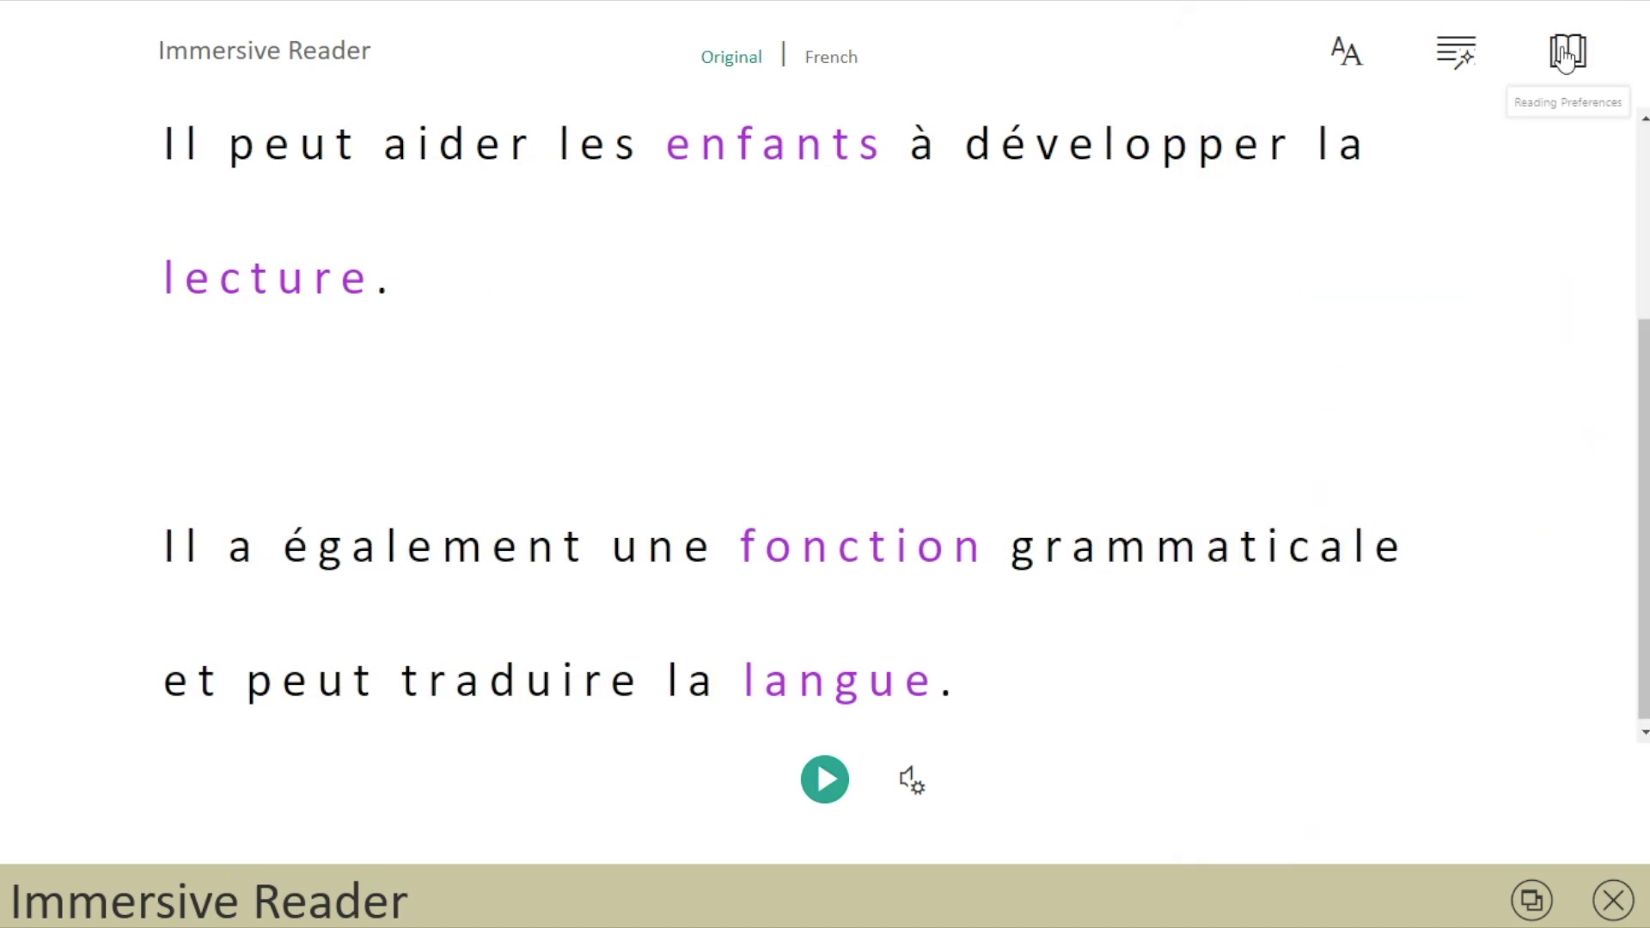
key("Escape")
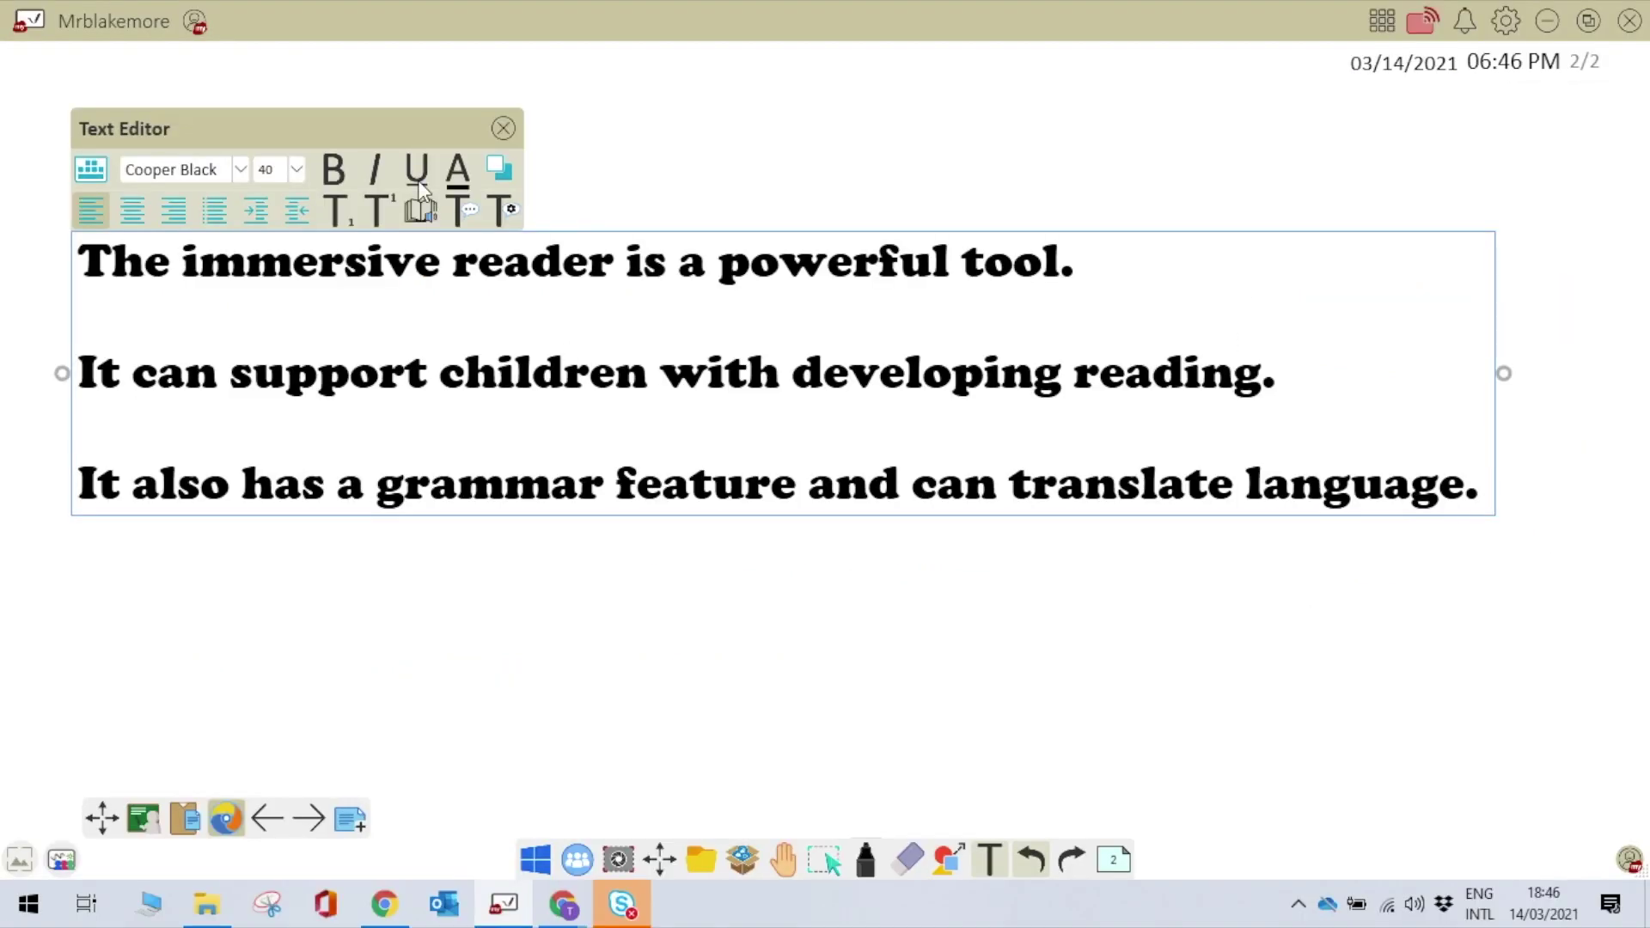
Step: Restore the original English text with the Text Editor's T-speech button
left_click(465, 215)
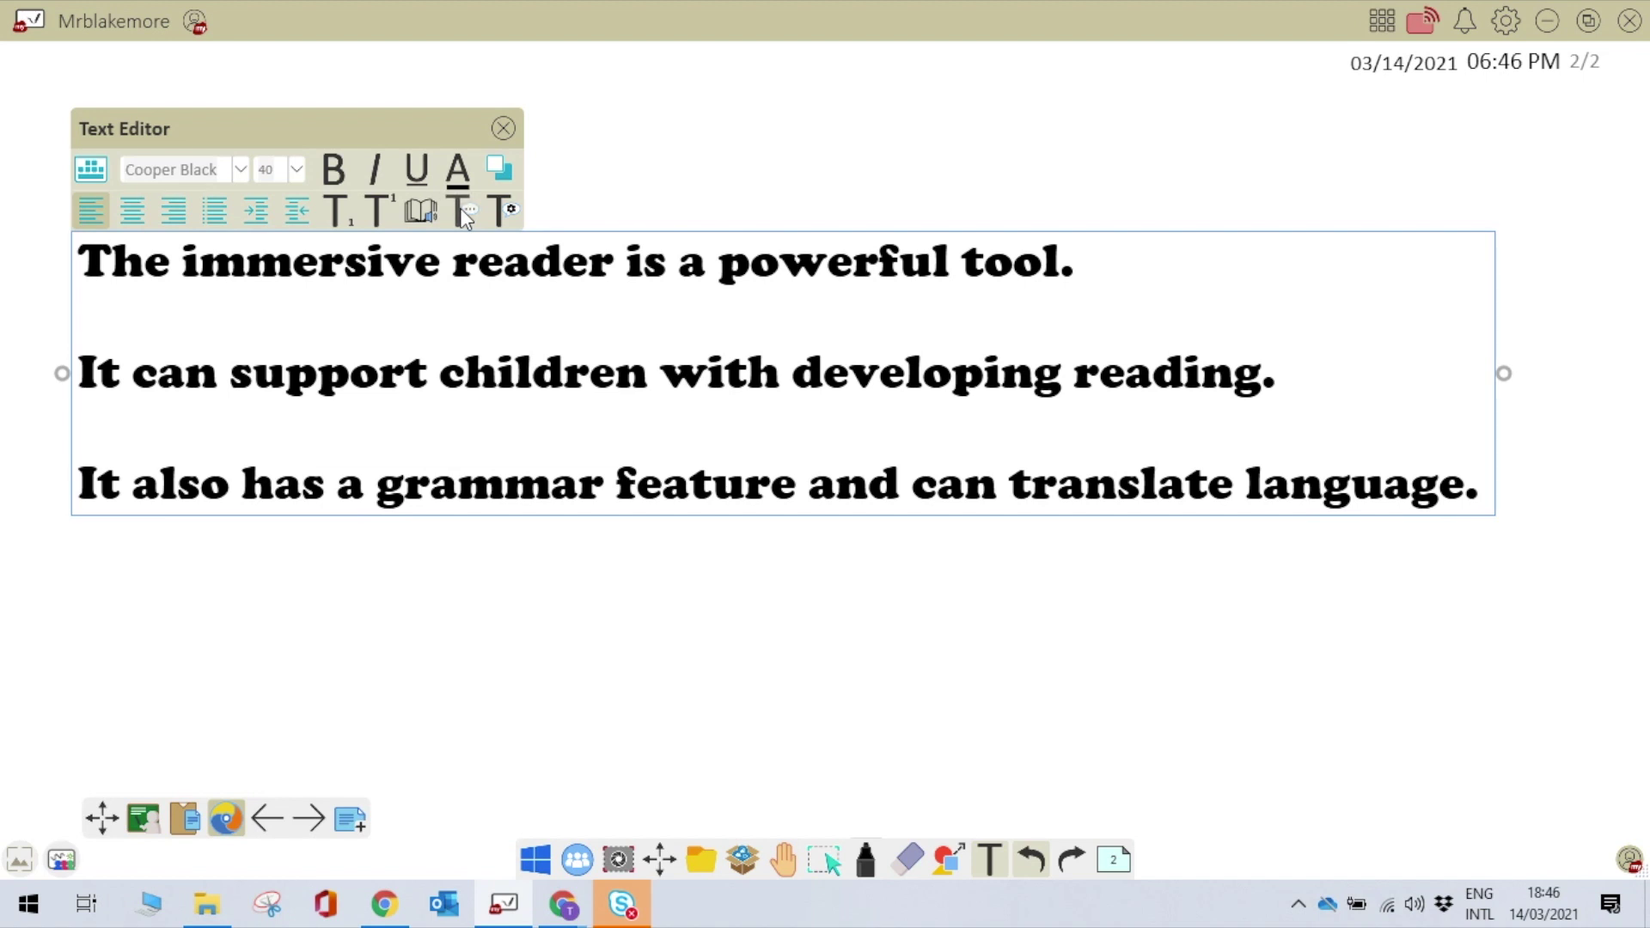